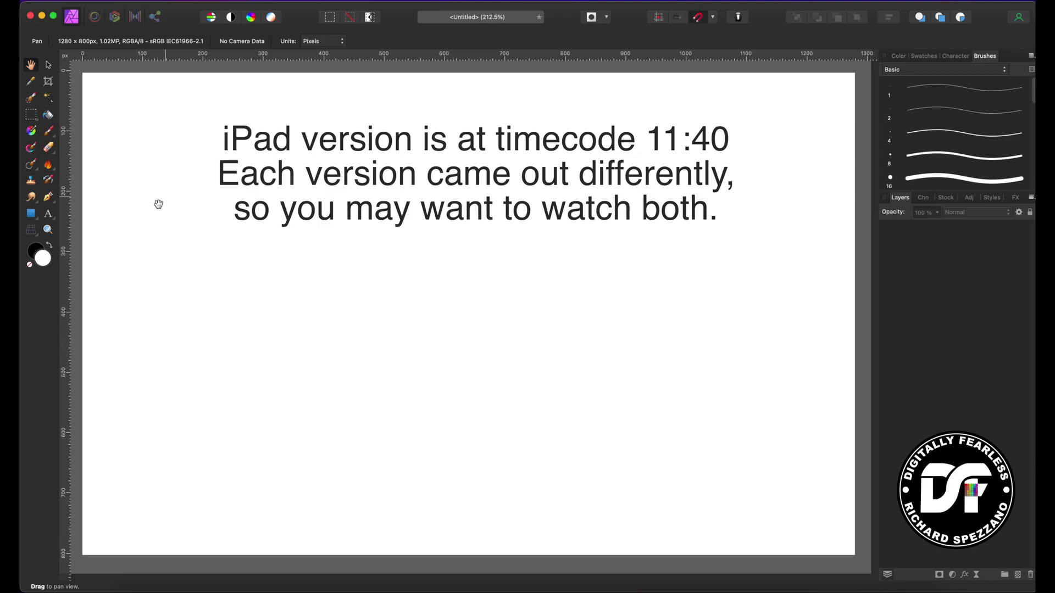
Draw a cog shape about 320 px across in the left half of the canvas
{"action": "left_click", "coordinate": [31, 217]}
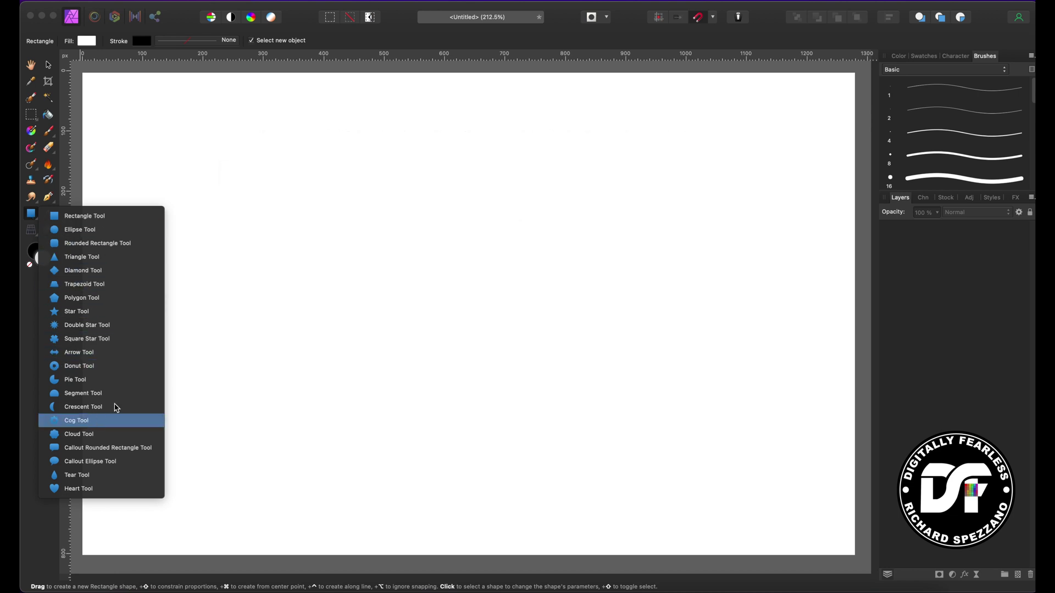
{"action": "left_click", "coordinate": [114, 419]}
{"action": "left_click_drag", "start_coordinate": [211, 197], "coordinate": [391, 402]}
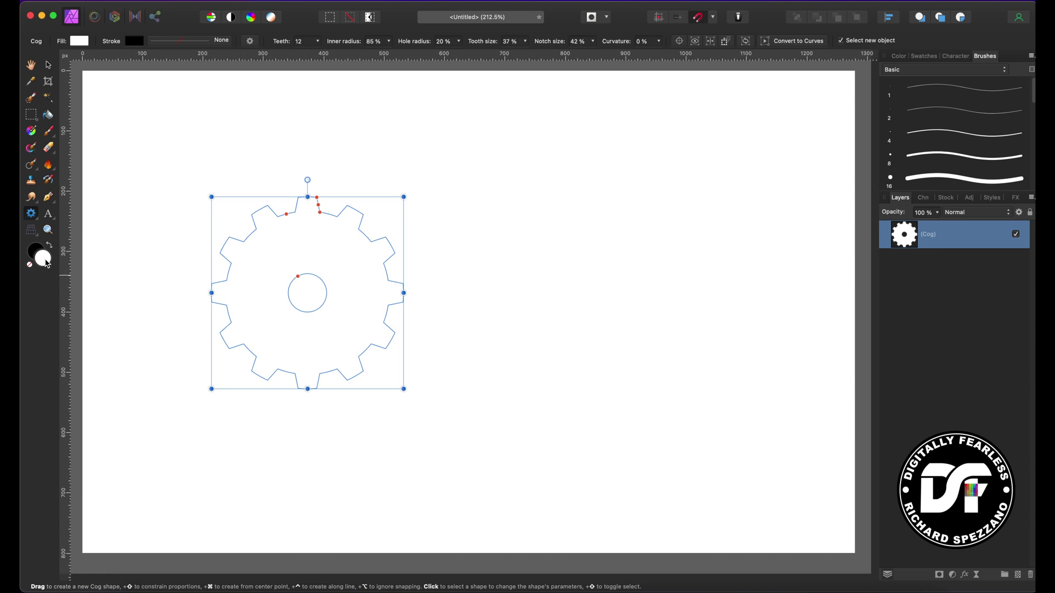
Fill the cog with light gray, #D9D7D7
{"action": "double_click", "coordinate": [47, 263]}
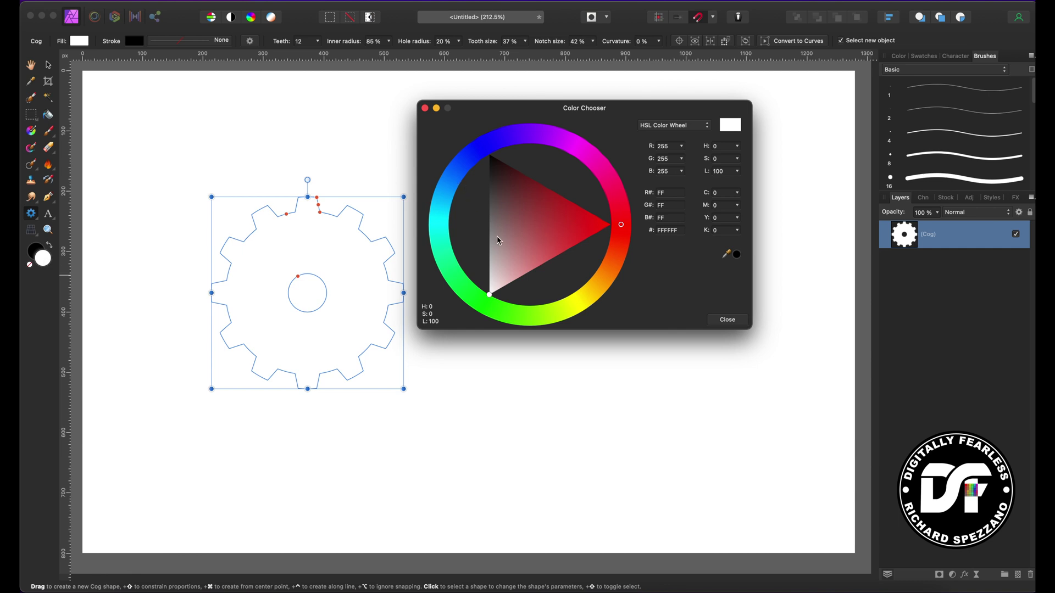
{"action": "left_click_drag", "start_coordinate": [490, 251], "coordinate": [491, 276]}
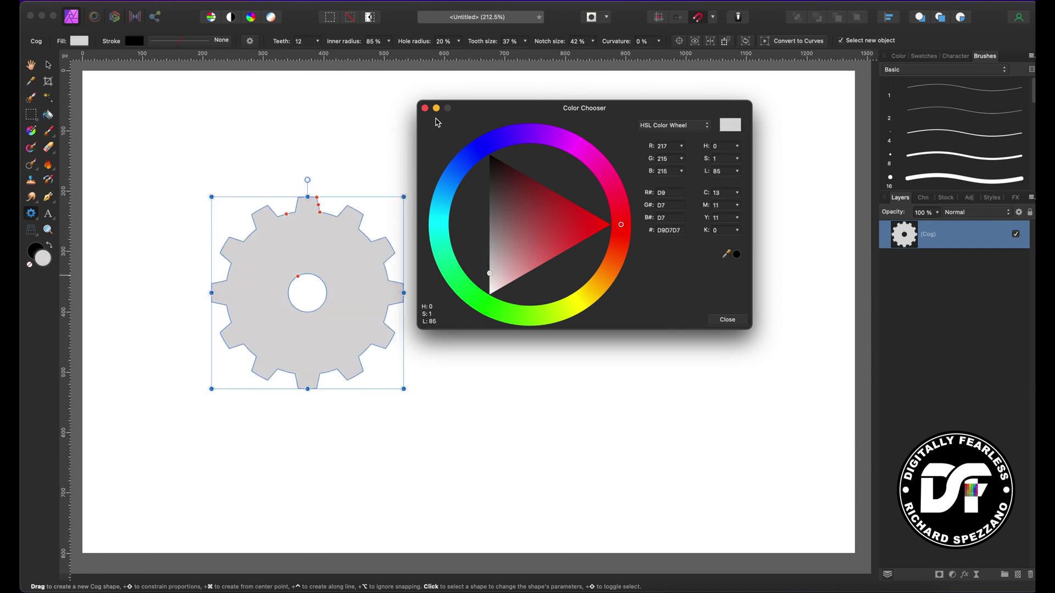
{"action": "left_click", "coordinate": [425, 109]}
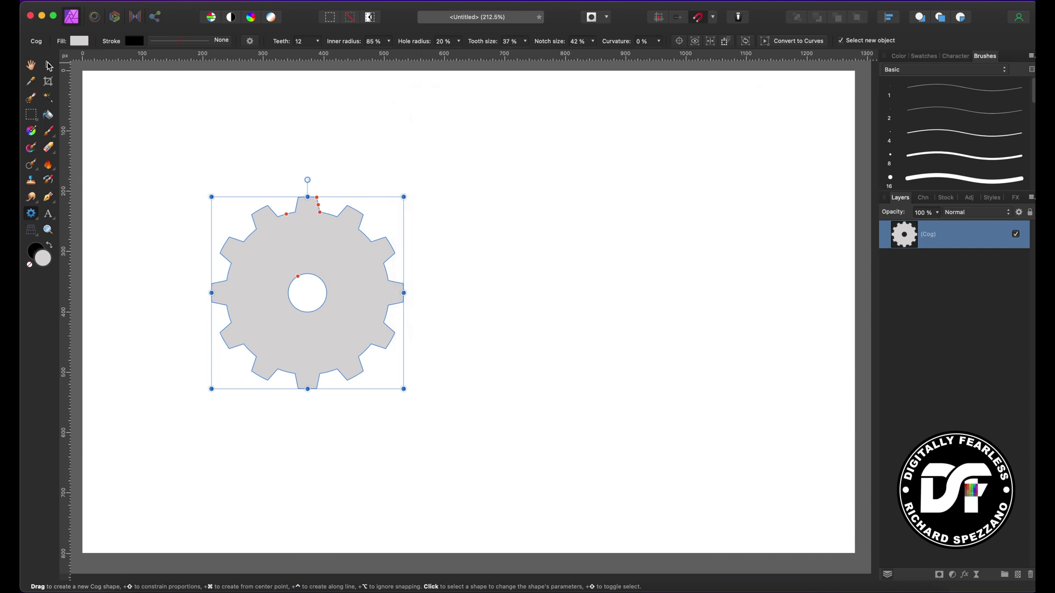
{"action": "left_click", "coordinate": [49, 66]}
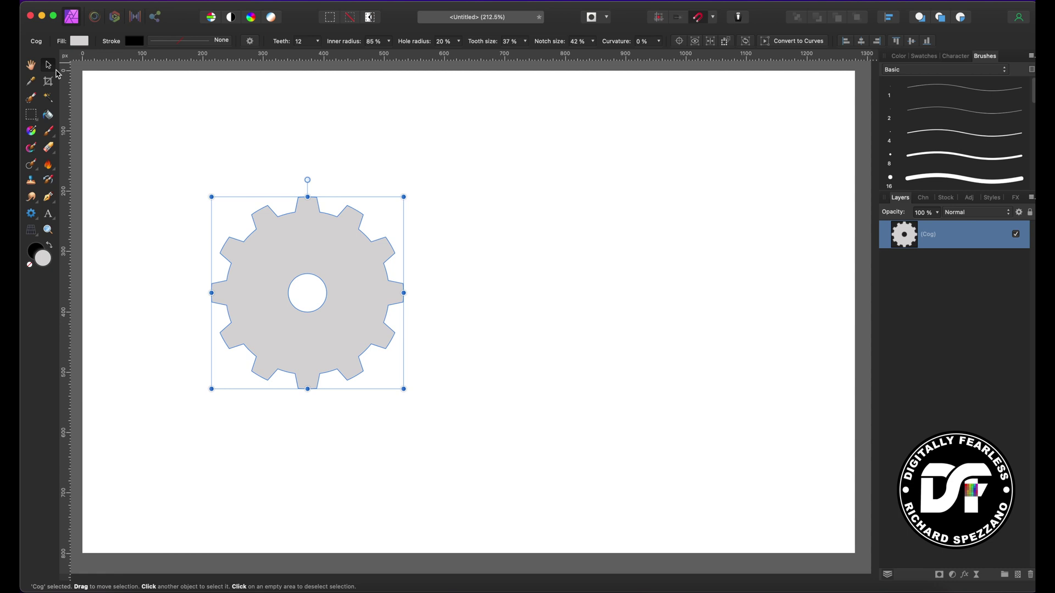
Set the cog to 18 teeth with a tooth size of 39%
{"action": "left_click", "coordinate": [32, 214]}
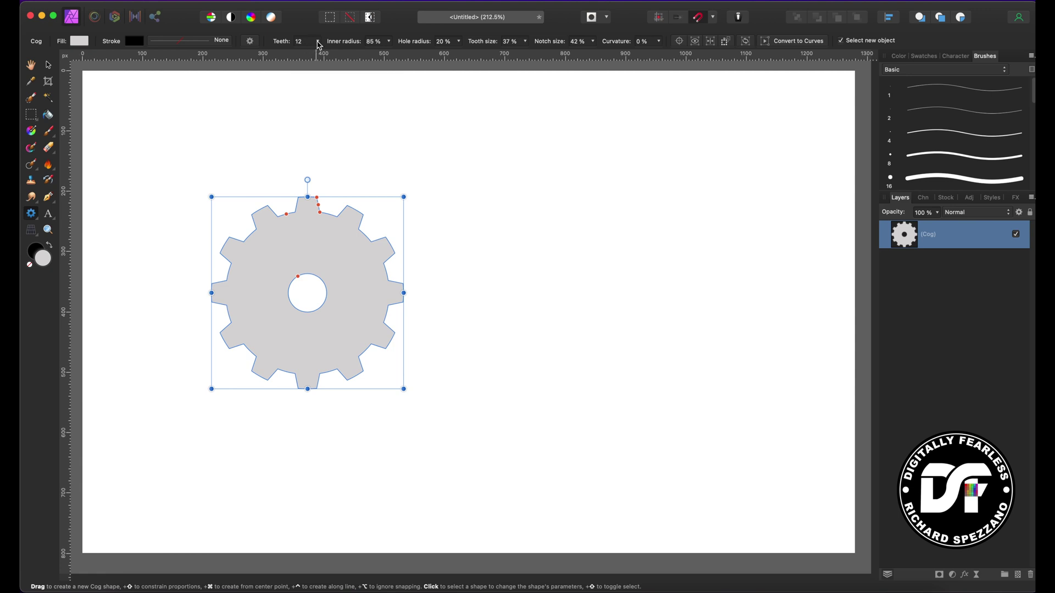
{"action": "left_click", "coordinate": [317, 42]}
{"action": "left_click_drag", "start_coordinate": [321, 52], "coordinate": [328, 59]}
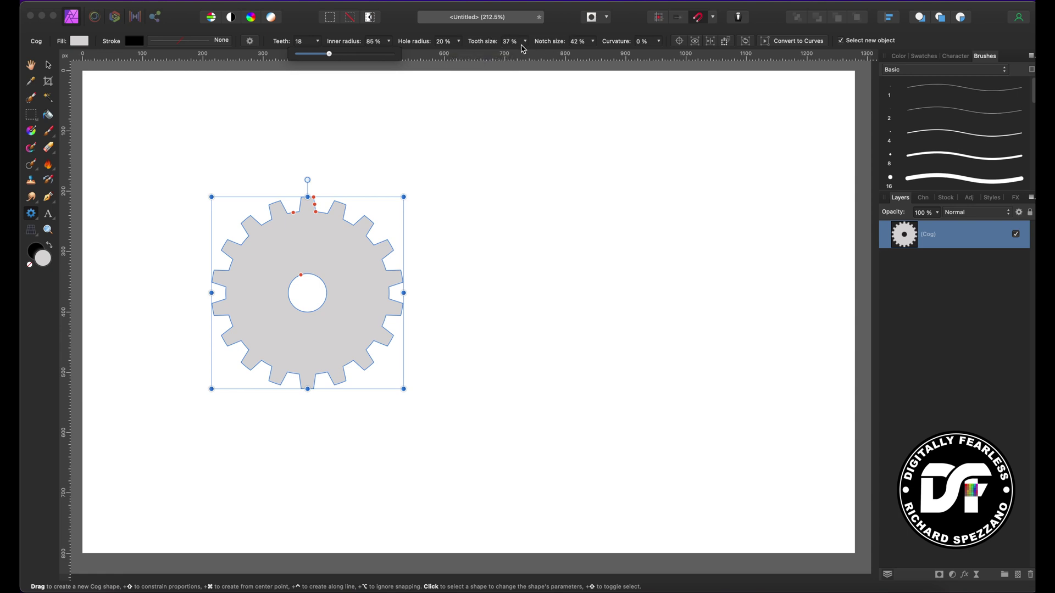
{"action": "left_click", "coordinate": [526, 44]}
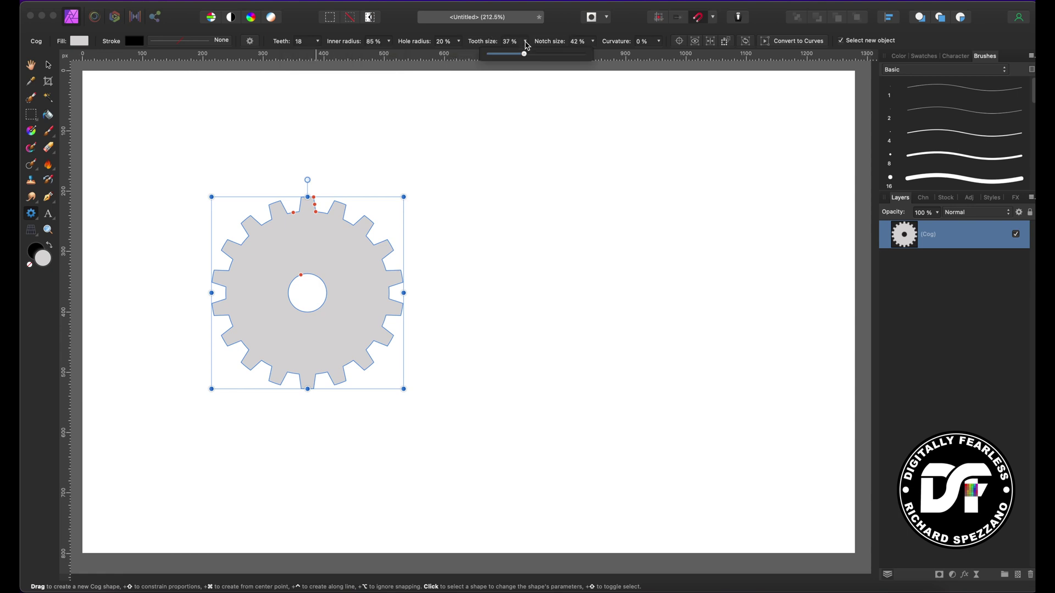
{"action": "mouse_move", "coordinate": [528, 59]}
{"action": "left_mouse_down"}
{"action": "mouse_move", "coordinate": [551, 59]}
{"action": "mouse_move", "coordinate": [526, 58]}
{"action": "left_mouse_up"}
Apply a 3D layer effect to the cog with a radius of 15.3 px
{"action": "left_click", "coordinate": [965, 575]}
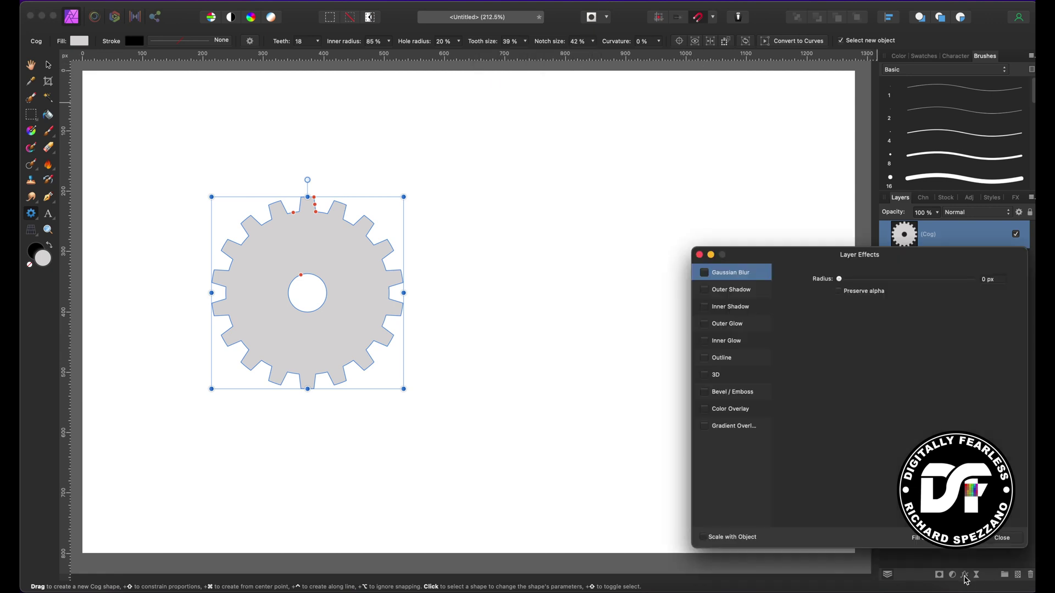
{"action": "left_click", "coordinate": [715, 377]}
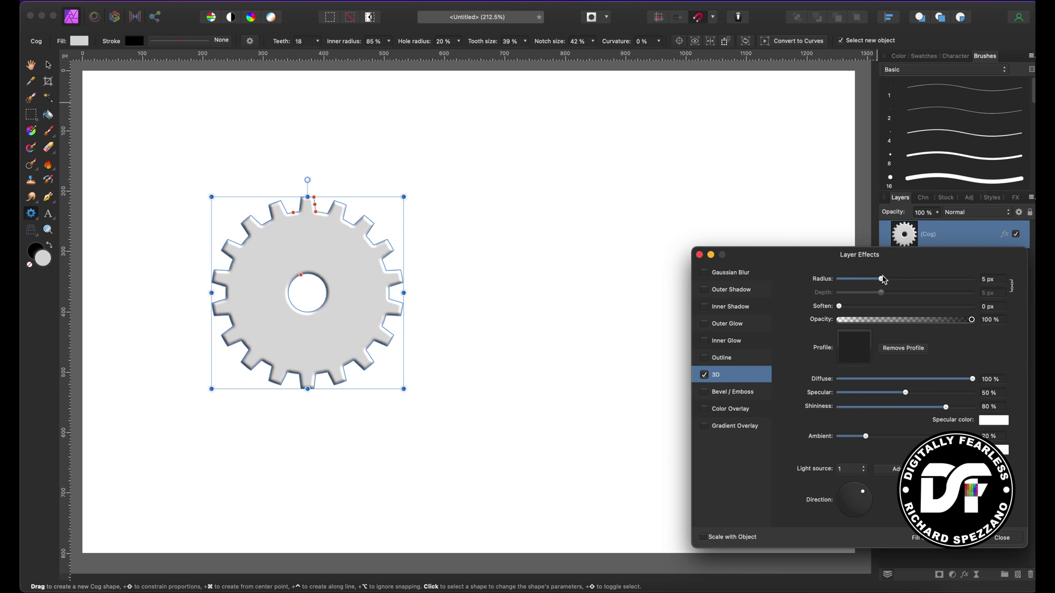
{"action": "left_click_drag", "start_coordinate": [881, 281], "coordinate": [904, 282]}
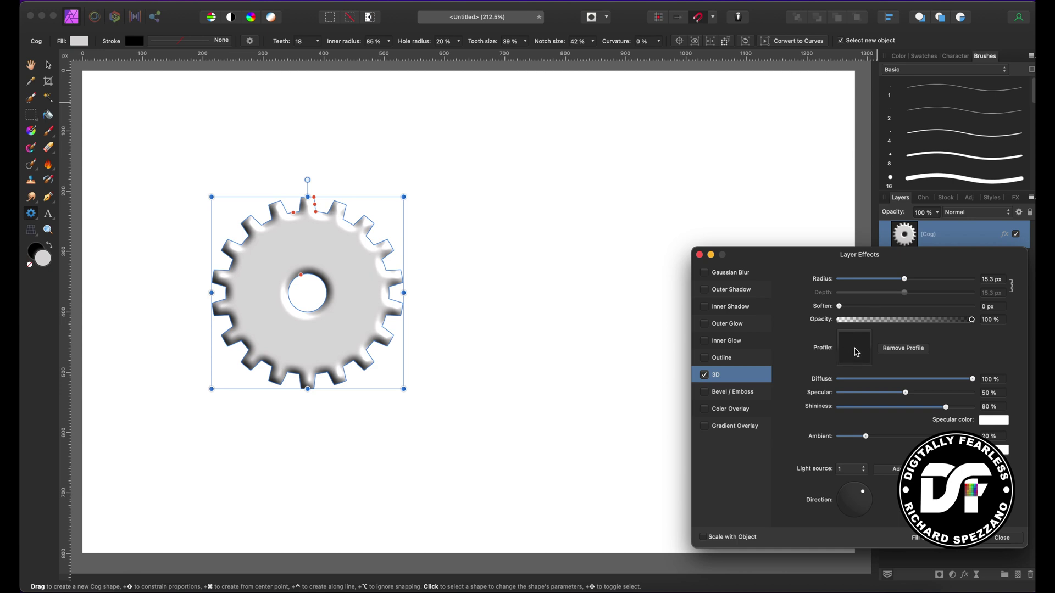
Give the 3D effect the standard linear profile and steepen it so it peaks about 70% of the way across
{"action": "left_click", "coordinate": [857, 353]}
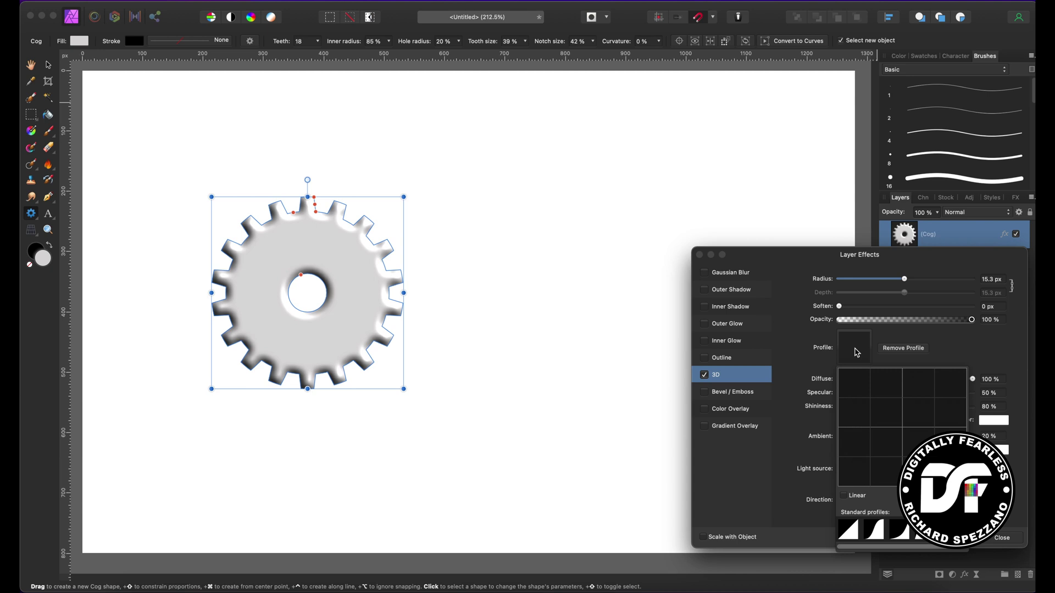
{"action": "left_click", "coordinate": [850, 535]}
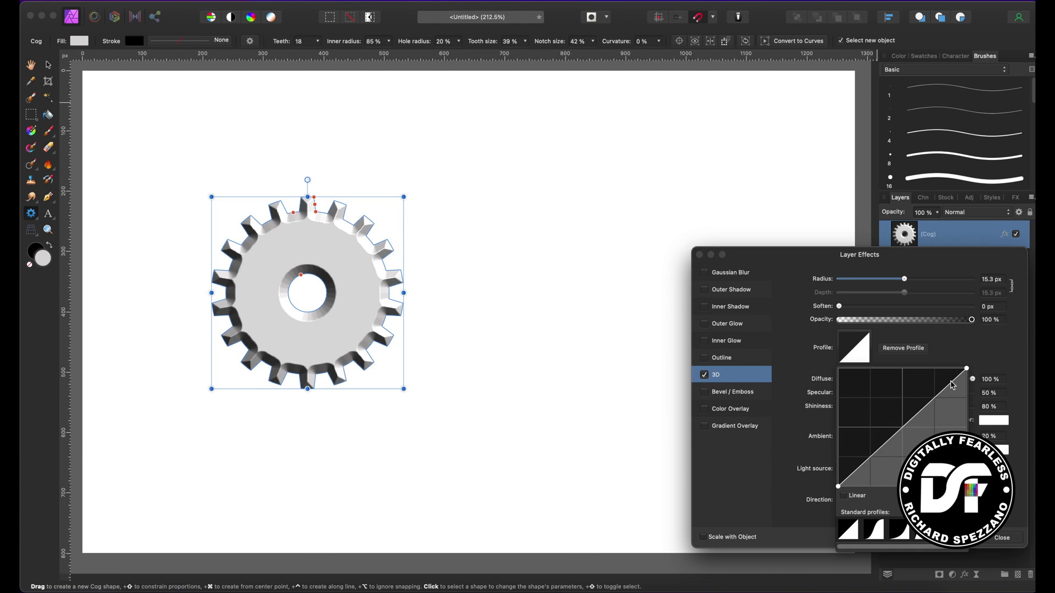
{"action": "mouse_move", "coordinate": [966, 369]}
{"action": "left_mouse_down"}
{"action": "mouse_move", "coordinate": [908, 369]}
{"action": "mouse_move", "coordinate": [923, 369]}
{"action": "left_mouse_up"}
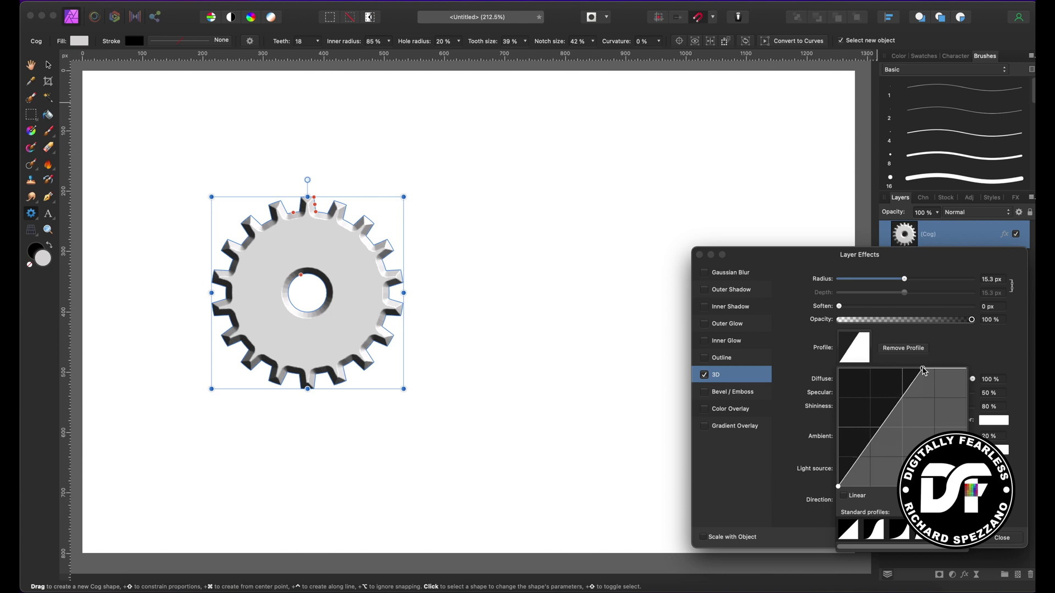
{"action": "left_click_drag", "start_coordinate": [923, 368], "coordinate": [927, 369]}
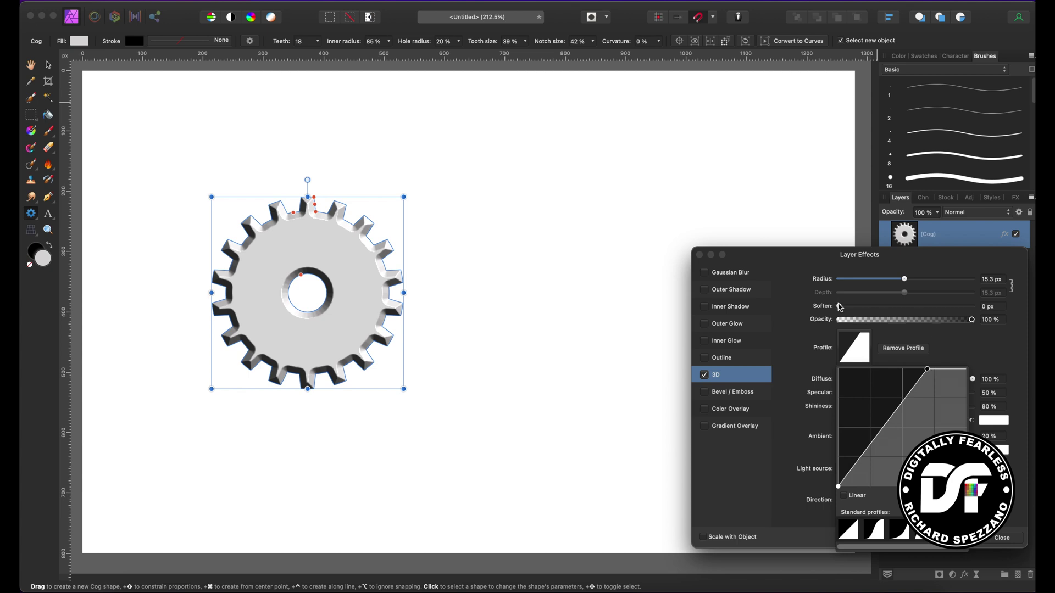
{"action": "left_click", "coordinate": [841, 306]}
{"action": "left_click_drag", "start_coordinate": [840, 305], "coordinate": [755, 327]}
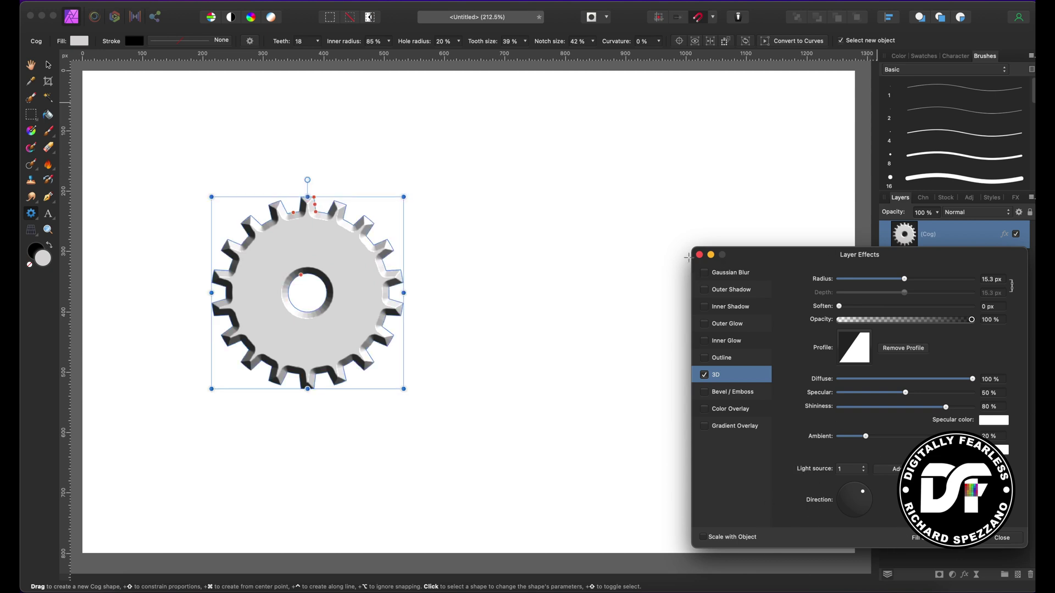
{"action": "left_click", "coordinate": [699, 255]}
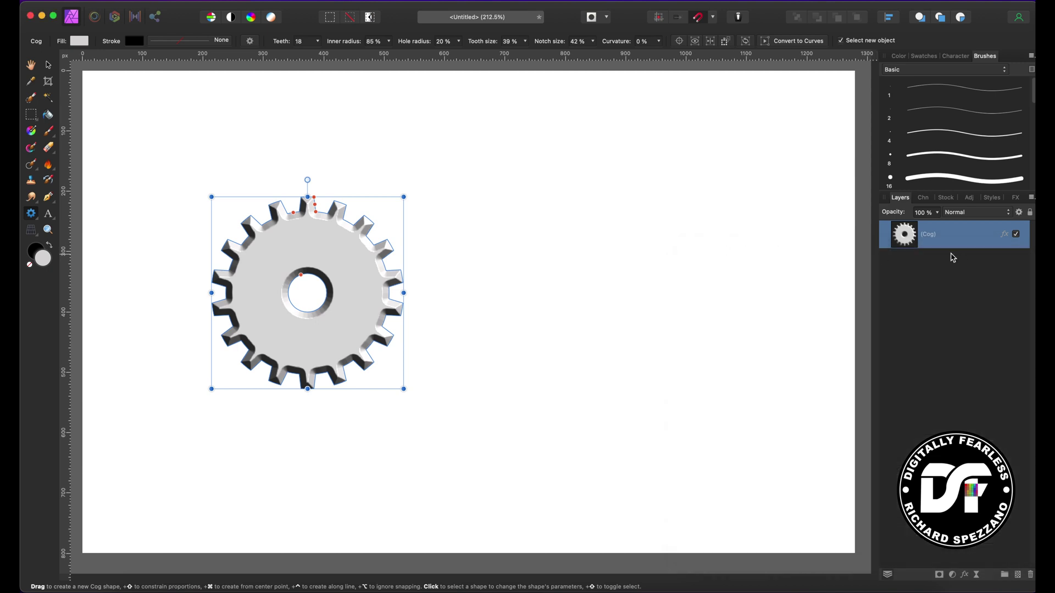
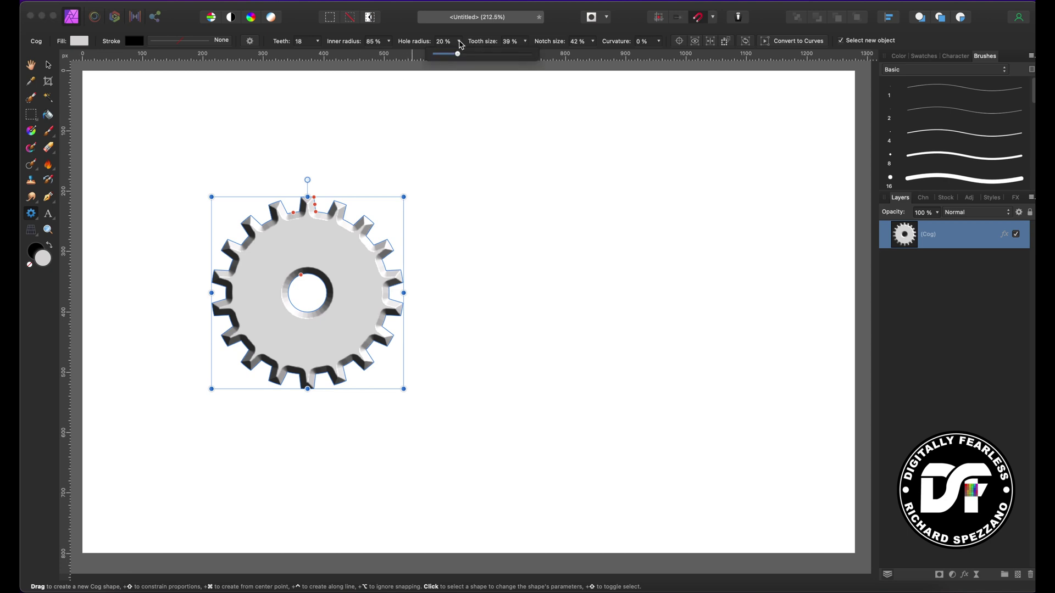
Set the cog's hole radius to 33% and its notch size to 28%
{"action": "left_click", "coordinate": [459, 42]}
{"action": "mouse_move", "coordinate": [457, 55]}
{"action": "left_mouse_down"}
{"action": "mouse_move", "coordinate": [487, 61]}
{"action": "mouse_move", "coordinate": [462, 60]}
{"action": "mouse_move", "coordinate": [471, 61]}
{"action": "left_mouse_up"}
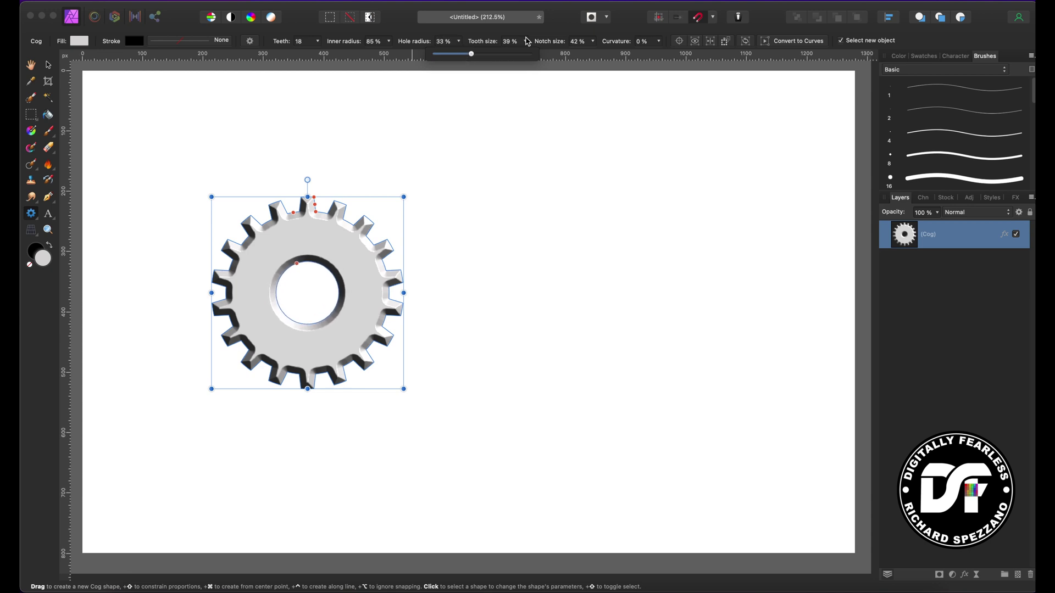
{"action": "left_click", "coordinate": [594, 42]}
{"action": "mouse_move", "coordinate": [591, 59]}
{"action": "left_mouse_down"}
{"action": "mouse_move", "coordinate": [617, 59]}
{"action": "mouse_move", "coordinate": [556, 63]}
{"action": "mouse_move", "coordinate": [579, 63]}
{"action": "left_mouse_up"}
Try an inner radius of 80% and hole radii of 36% and 55% on the cog
{"action": "left_click", "coordinate": [459, 42]}
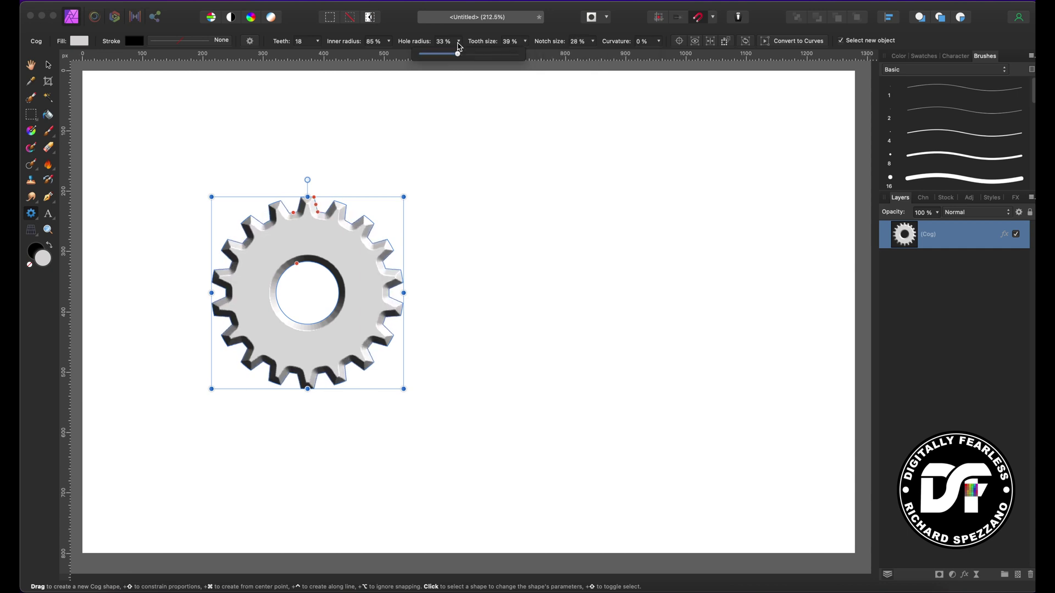
{"action": "mouse_move", "coordinate": [462, 55]}
{"action": "left_mouse_down"}
{"action": "mouse_move", "coordinate": [506, 60]}
{"action": "mouse_move", "coordinate": [438, 62]}
{"action": "mouse_move", "coordinate": [461, 68]}
{"action": "left_mouse_up"}
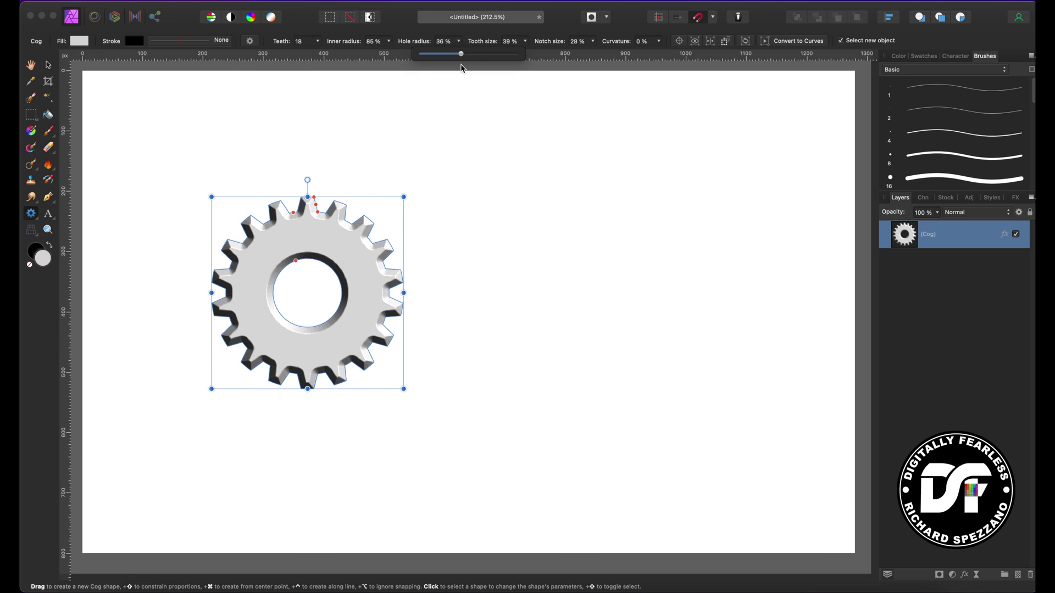
{"action": "left_click", "coordinate": [389, 41]}
{"action": "mouse_move", "coordinate": [388, 55]}
{"action": "left_mouse_down"}
{"action": "mouse_move", "coordinate": [342, 58]}
{"action": "mouse_move", "coordinate": [382, 61]}
{"action": "left_mouse_up"}
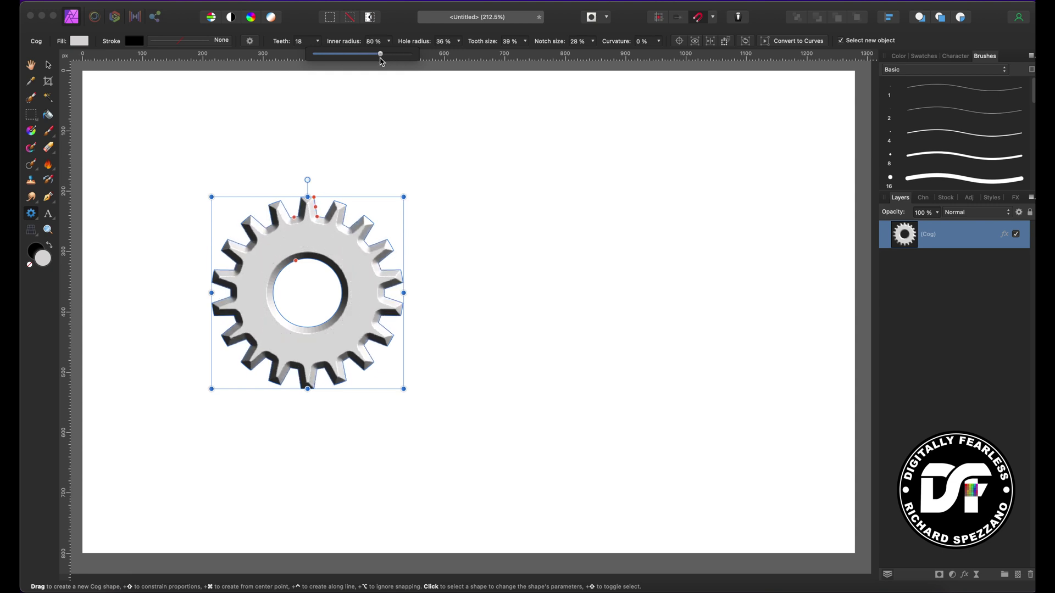
{"action": "left_click", "coordinate": [460, 43]}
{"action": "left_click_drag", "start_coordinate": [457, 55], "coordinate": [482, 59]}
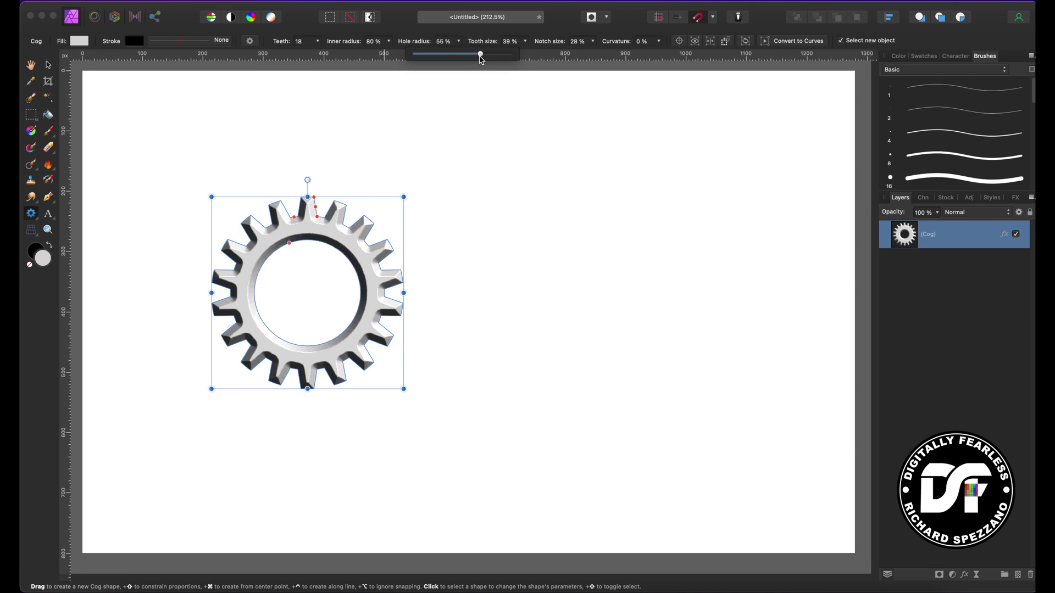
Try the cog's inner radius at 55%, then set it to 79%
{"action": "left_click", "coordinate": [391, 43]}
{"action": "left_click_drag", "start_coordinate": [387, 55], "coordinate": [302, 65]}
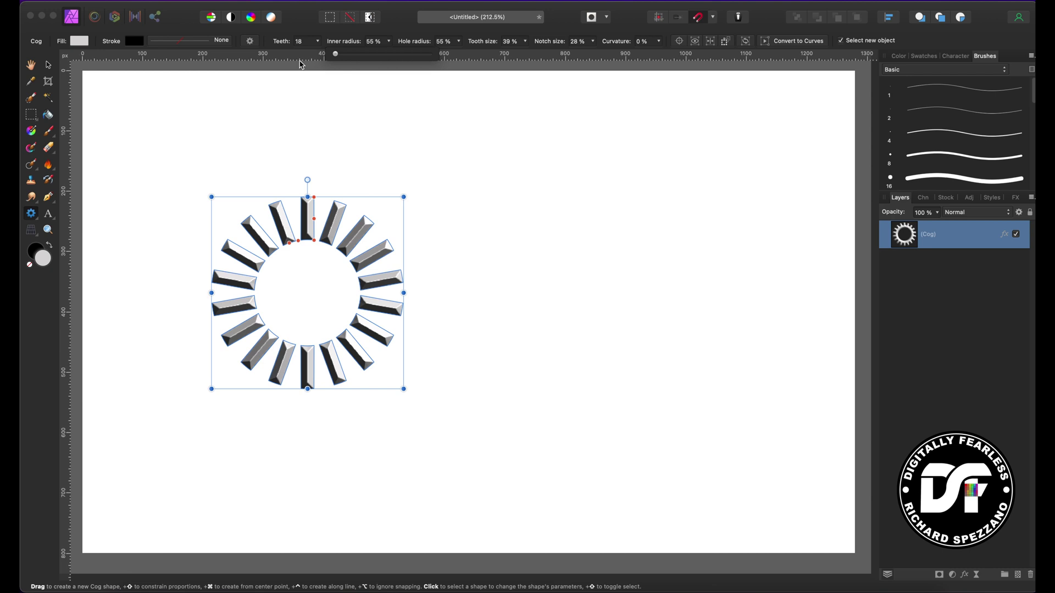
{"action": "left_click_drag", "start_coordinate": [340, 62], "coordinate": [384, 57]}
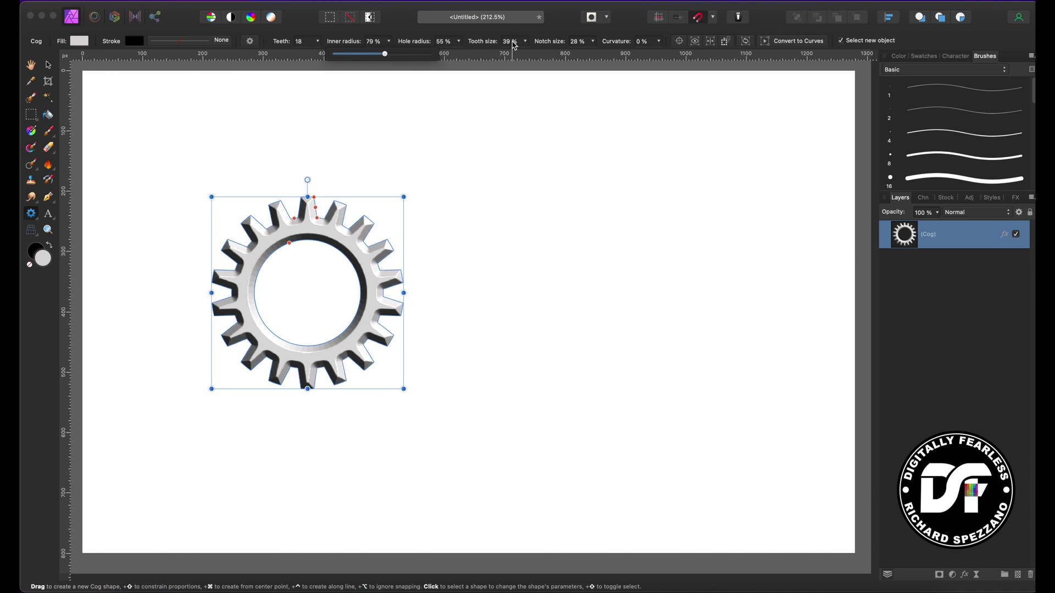
Set the cog's hole radius to 35% and its notch size to 21%
{"action": "left_click", "coordinate": [460, 42]}
{"action": "left_click_drag", "start_coordinate": [457, 55], "coordinate": [434, 59]}
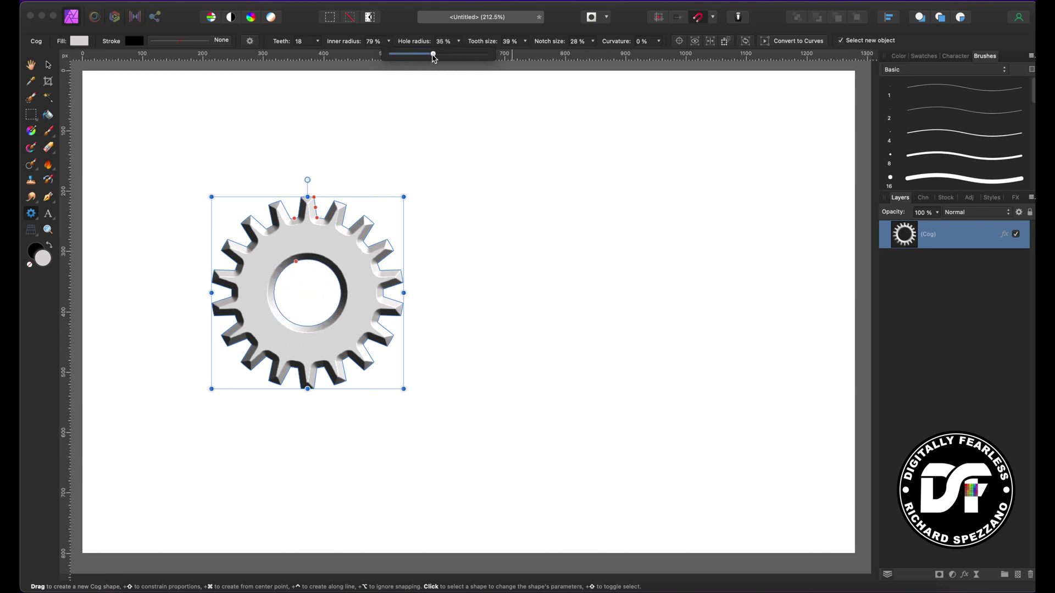
{"action": "left_click", "coordinate": [593, 41]}
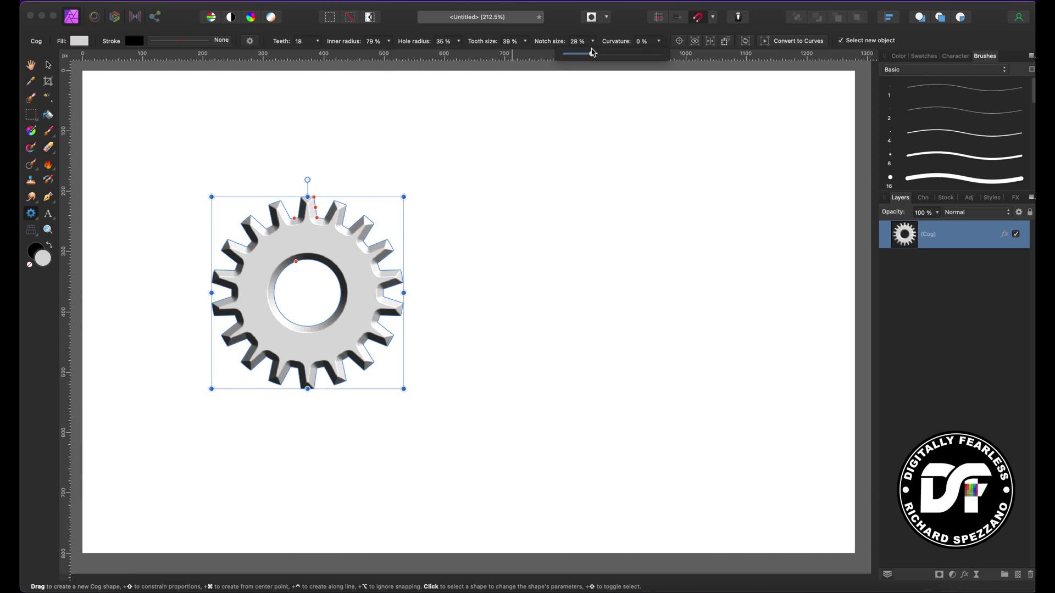
{"action": "mouse_move", "coordinate": [593, 57]}
{"action": "left_mouse_down"}
{"action": "mouse_move", "coordinate": [565, 57]}
{"action": "mouse_move", "coordinate": [617, 57]}
{"action": "mouse_move", "coordinate": [574, 60]}
{"action": "mouse_move", "coordinate": [587, 61]}
{"action": "left_mouse_up"}
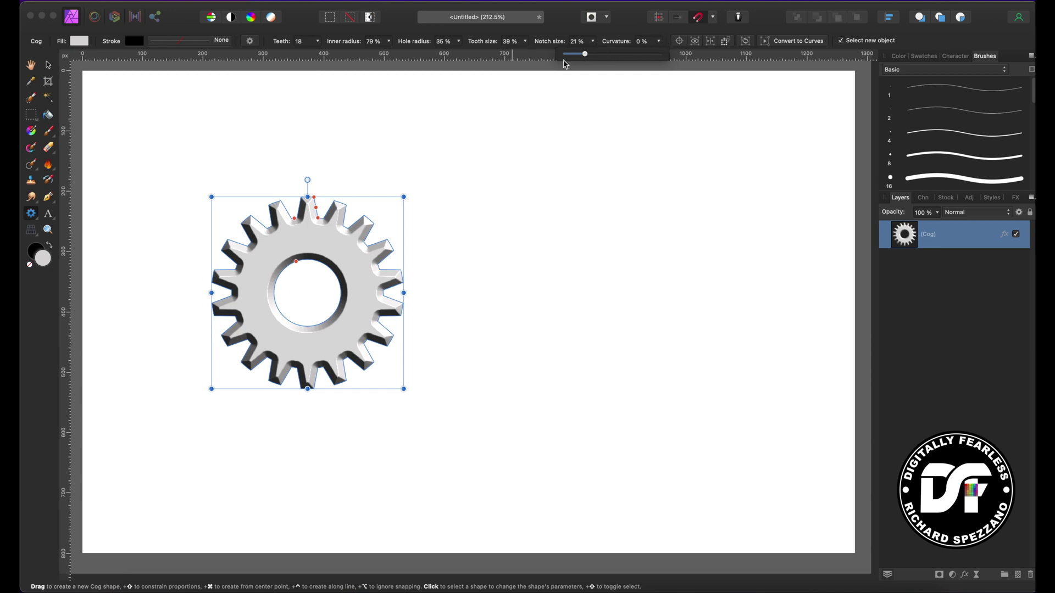
Narrow the cog's teeth to a 27% tooth size and set the inner radius to 74%
{"action": "left_click", "coordinate": [527, 42]}
{"action": "mouse_move", "coordinate": [525, 55]}
{"action": "left_mouse_down"}
{"action": "mouse_move", "coordinate": [554, 55]}
{"action": "mouse_move", "coordinate": [496, 55]}
{"action": "mouse_move", "coordinate": [527, 57]}
{"action": "mouse_move", "coordinate": [514, 58]}
{"action": "left_mouse_up"}
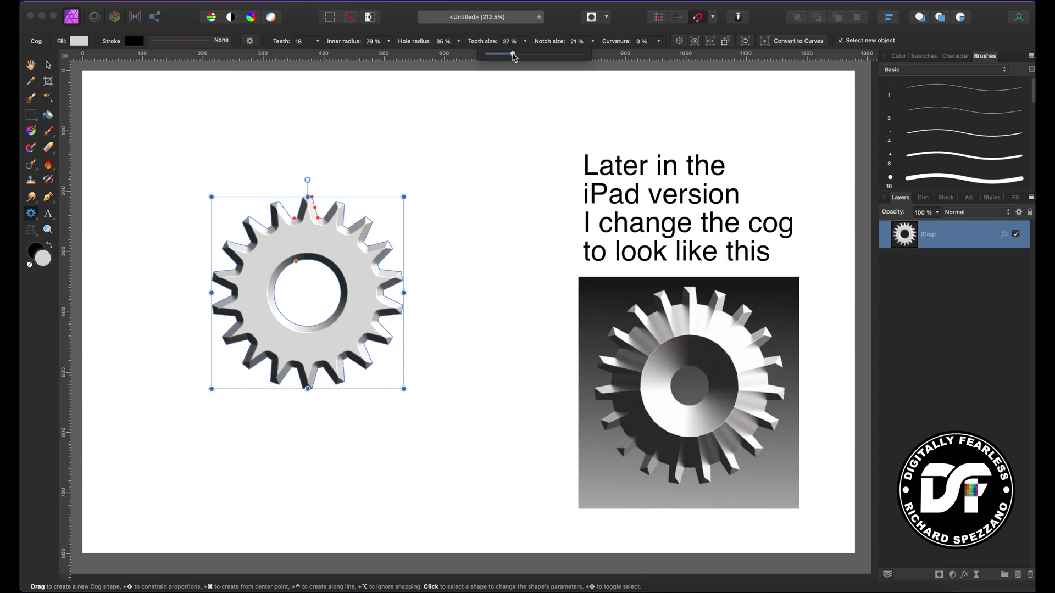
{"action": "left_click", "coordinate": [388, 41]}
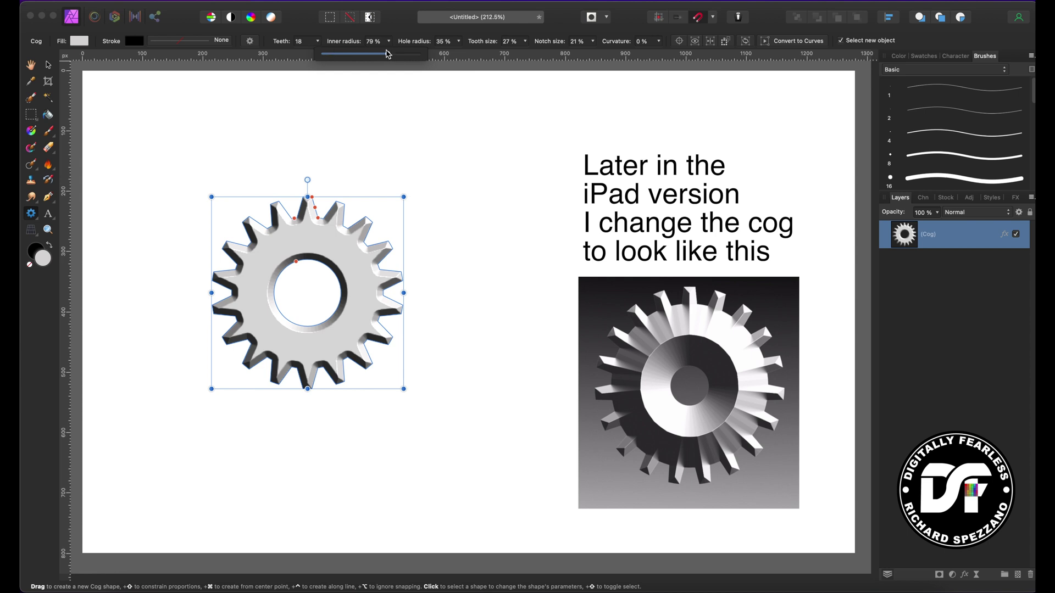
{"action": "mouse_move", "coordinate": [391, 59]}
{"action": "left_mouse_down"}
{"action": "mouse_move", "coordinate": [310, 64]}
{"action": "mouse_move", "coordinate": [434, 62]}
{"action": "mouse_move", "coordinate": [365, 66]}
{"action": "mouse_move", "coordinate": [391, 75]}
{"action": "mouse_move", "coordinate": [378, 77]}
{"action": "mouse_move", "coordinate": [380, 56]}
{"action": "mouse_move", "coordinate": [364, 57]}
{"action": "mouse_move", "coordinate": [379, 59]}
{"action": "left_mouse_up"}
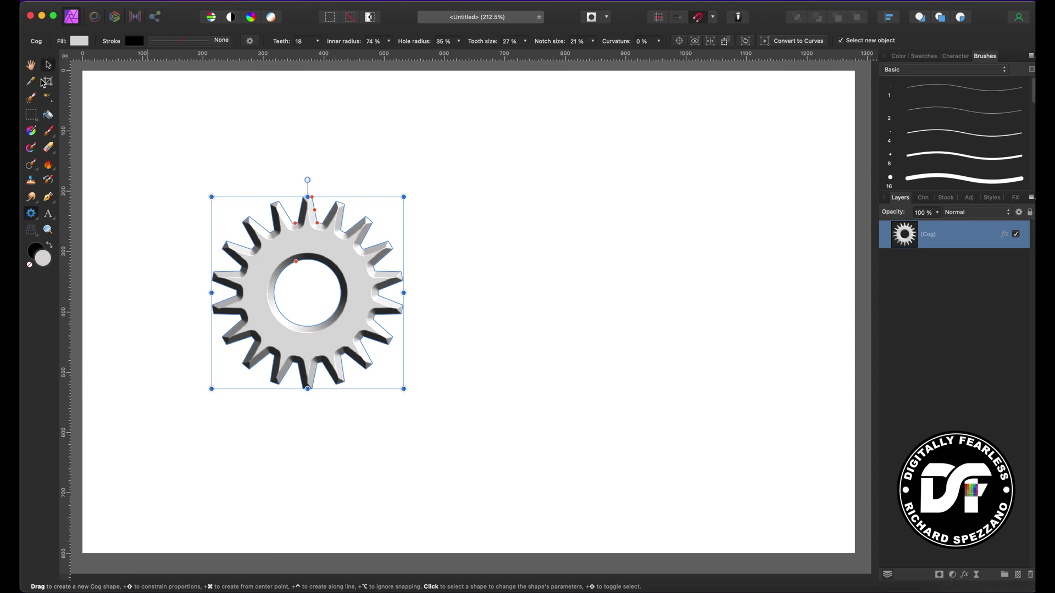
Draw a double star shape about 430 px across on the empty canvas area beside the cog
{"action": "left_click", "coordinate": [31, 215]}
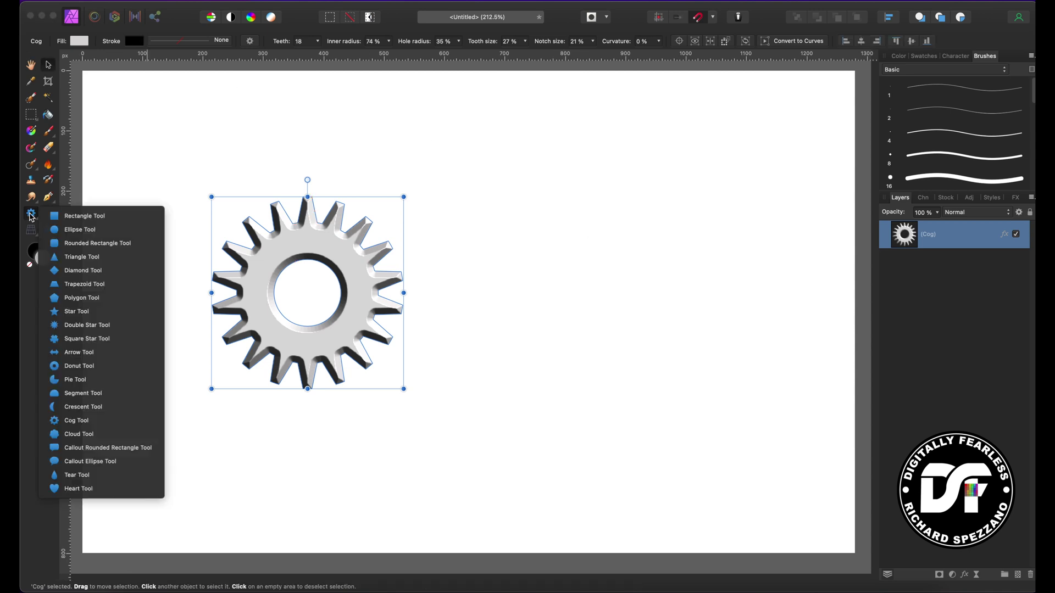
{"action": "left_click", "coordinate": [71, 330]}
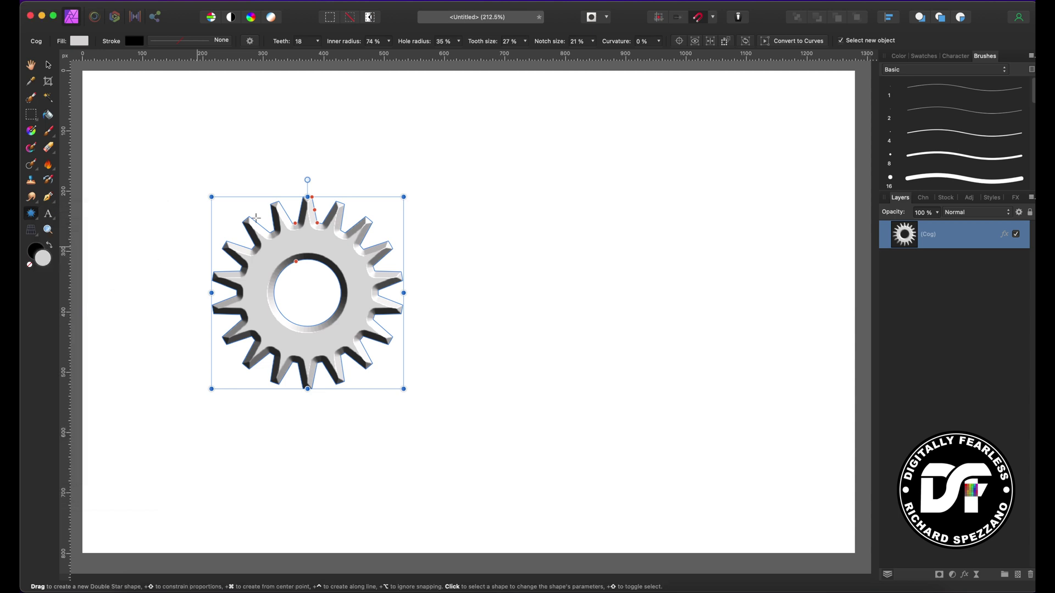
{"action": "left_click_drag", "start_coordinate": [528, 163], "coordinate": [748, 454]}
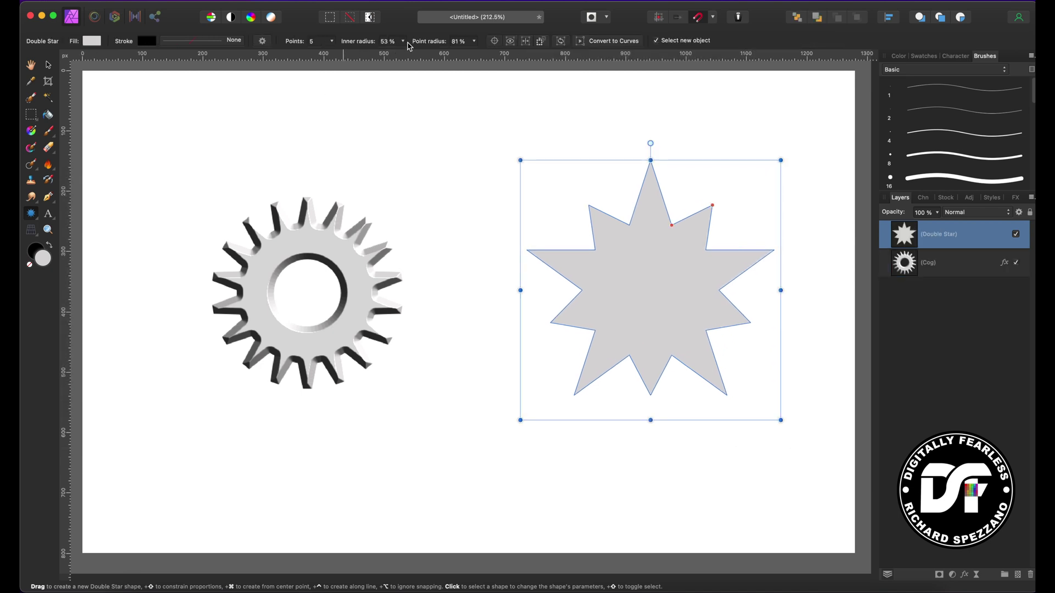
Set the double star to 10 points with a 100% point radius
{"action": "left_click", "coordinate": [331, 41]}
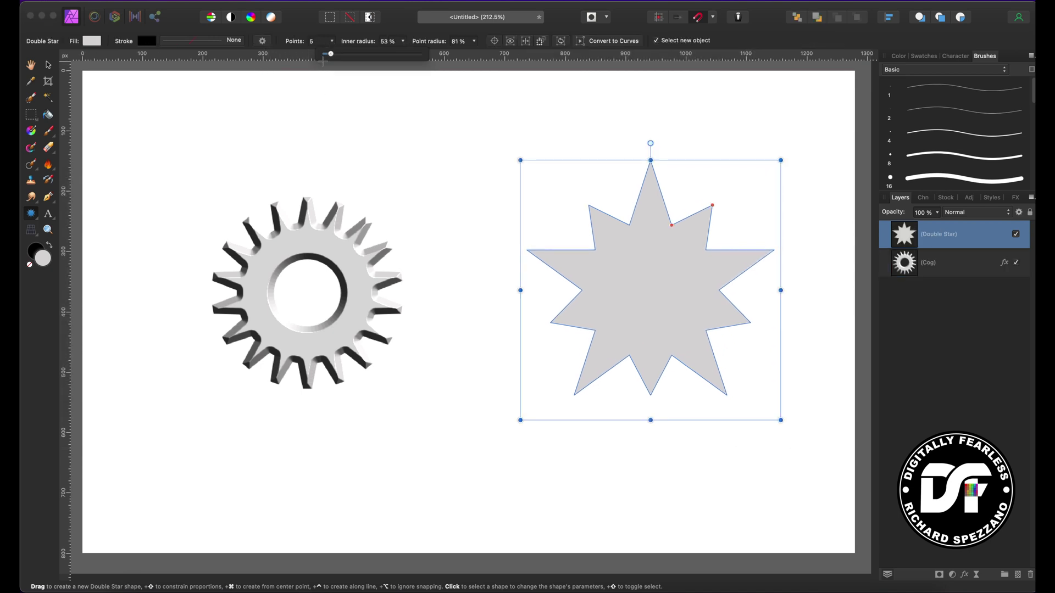
{"action": "mouse_move", "coordinate": [331, 53]}
{"action": "left_mouse_down"}
{"action": "mouse_move", "coordinate": [349, 54]}
{"action": "mouse_move", "coordinate": [340, 54]}
{"action": "left_mouse_up"}
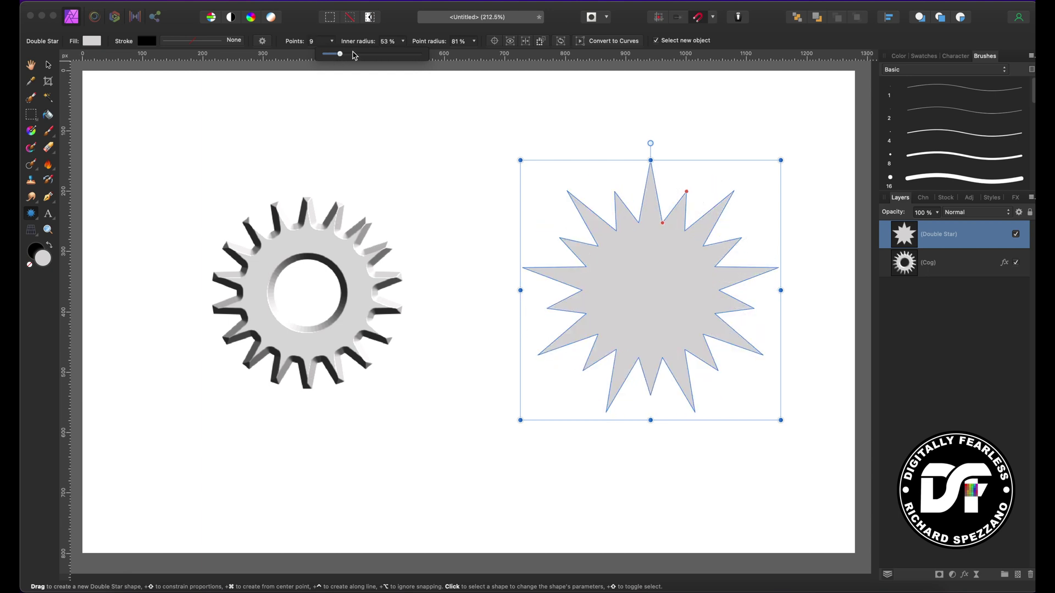
{"action": "left_click", "coordinate": [476, 41]}
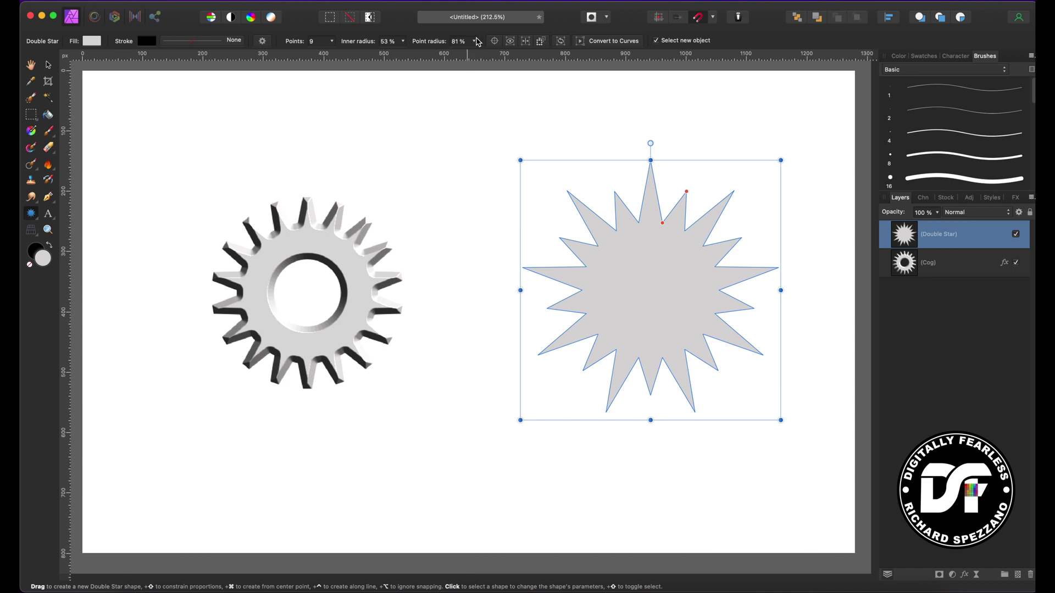
{"action": "left_click_drag", "start_coordinate": [473, 54], "coordinate": [493, 55]}
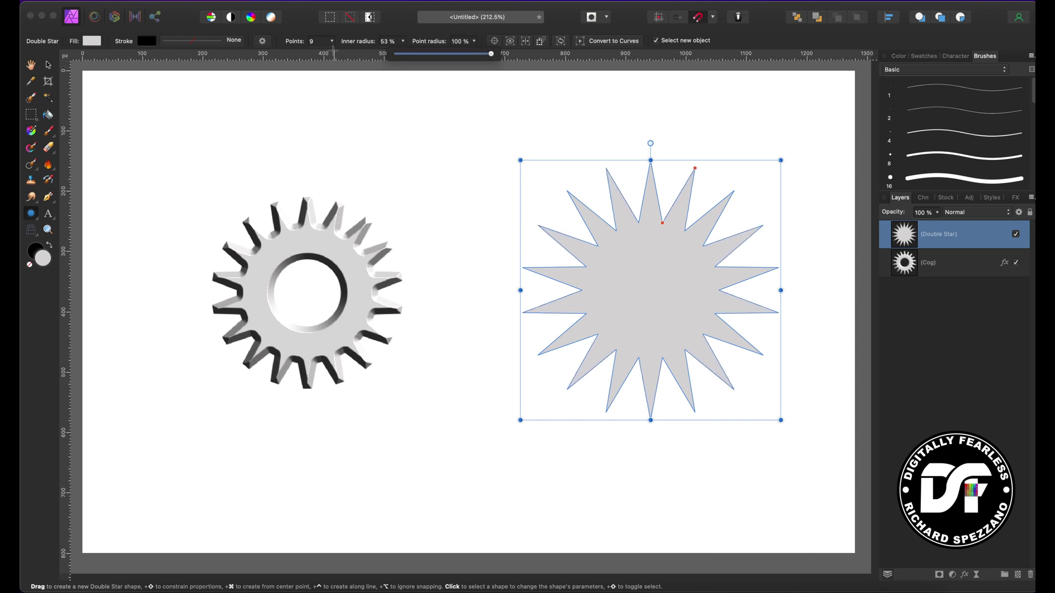
{"action": "left_click", "coordinate": [333, 42]}
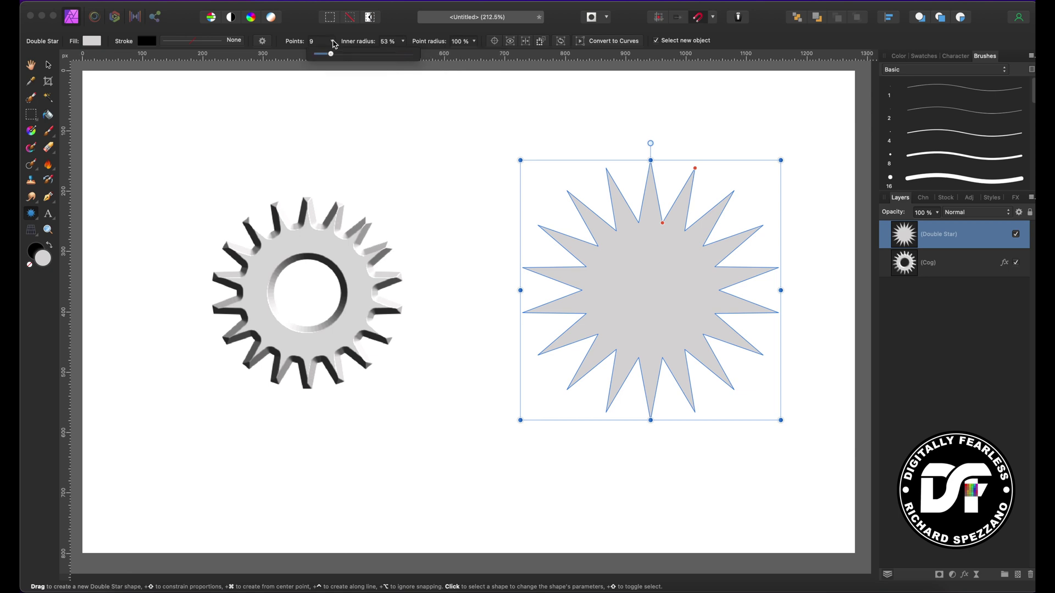
{"action": "left_click_drag", "start_coordinate": [329, 53], "coordinate": [333, 57]}
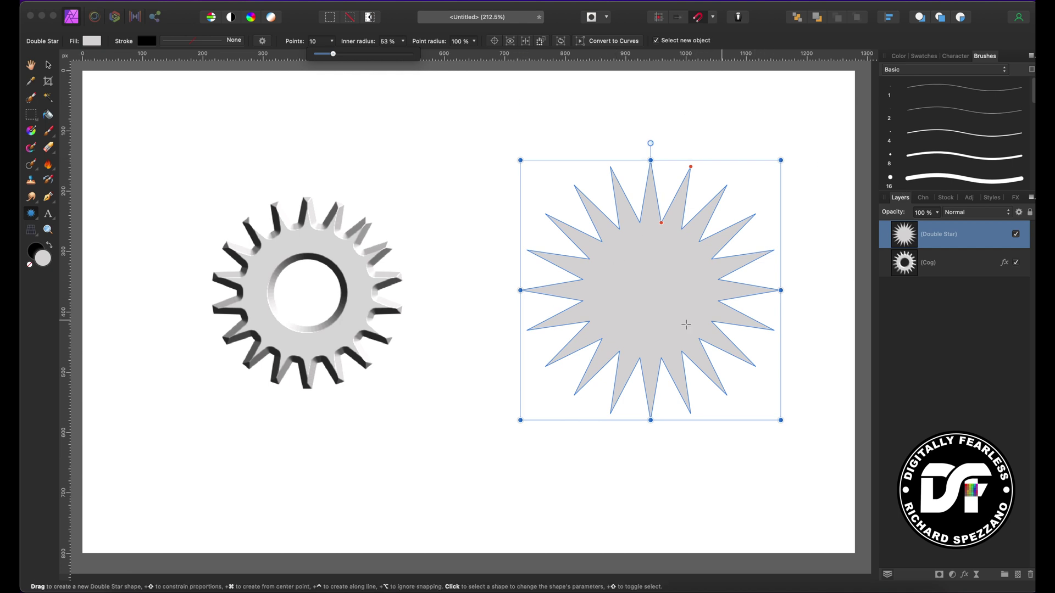
Apply a 3D layer effect to the double star with a radius of 13.4 px
{"action": "left_click", "coordinate": [966, 575]}
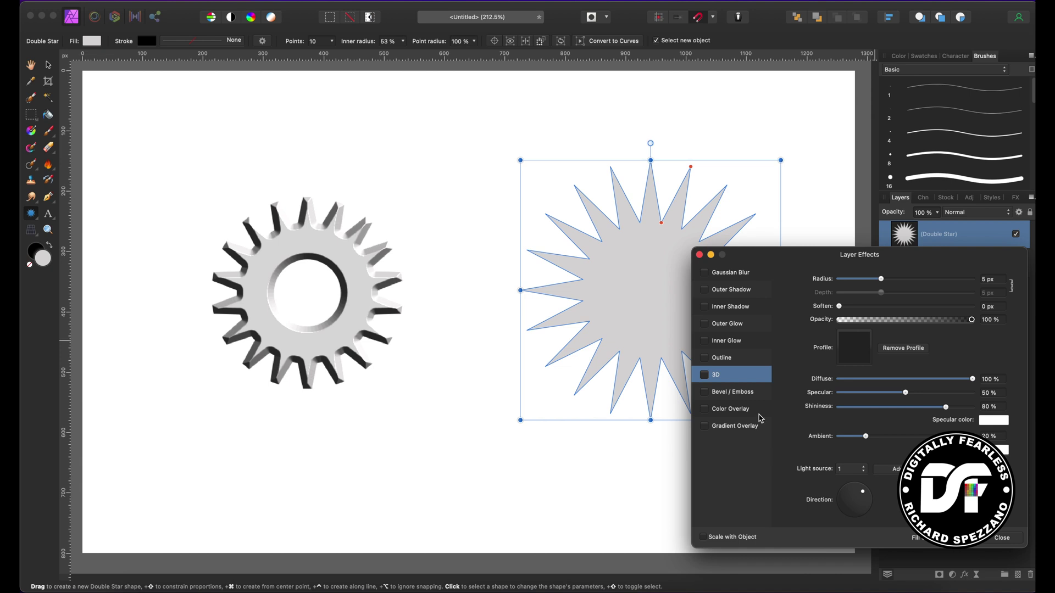
{"action": "left_click", "coordinate": [706, 376]}
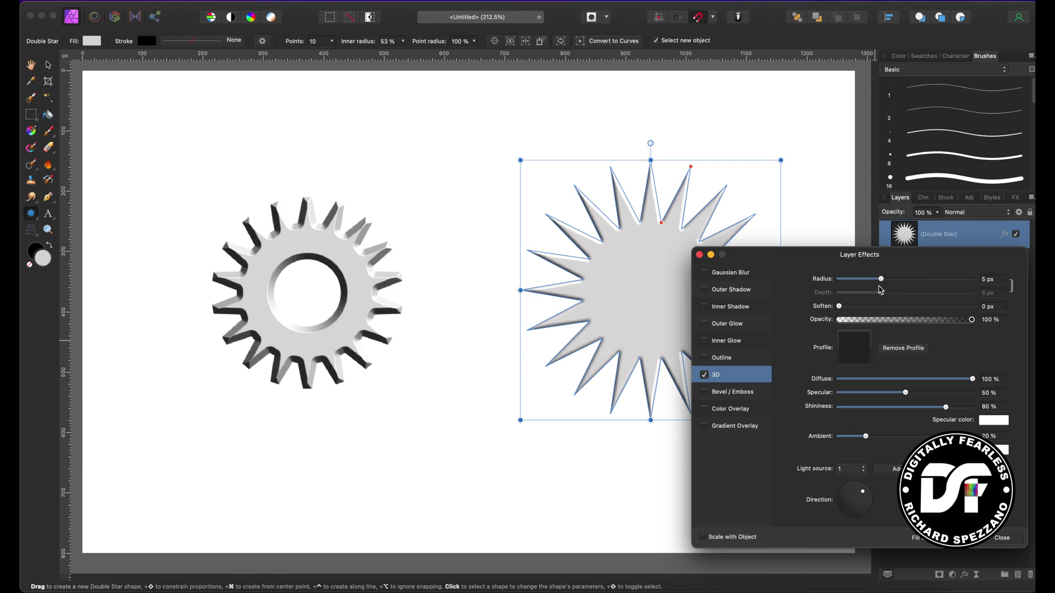
{"action": "mouse_move", "coordinate": [883, 282]}
{"action": "left_mouse_down"}
{"action": "mouse_move", "coordinate": [921, 281]}
{"action": "mouse_move", "coordinate": [905, 285]}
{"action": "left_mouse_up"}
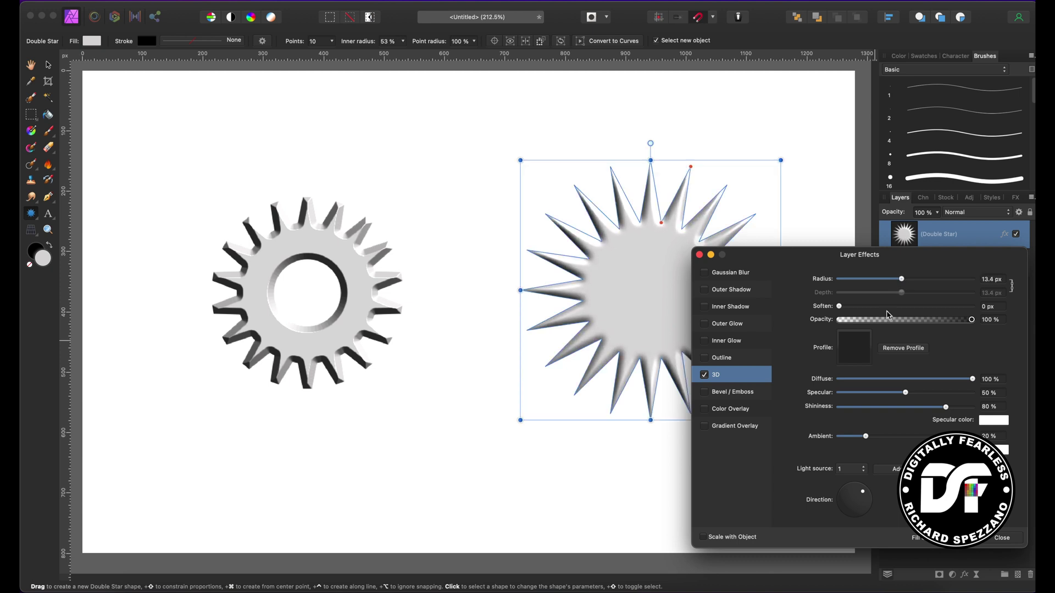
Try several standard profiles for the star's 3D effect and choose the straight diagonal one
{"action": "left_click", "coordinate": [855, 349]}
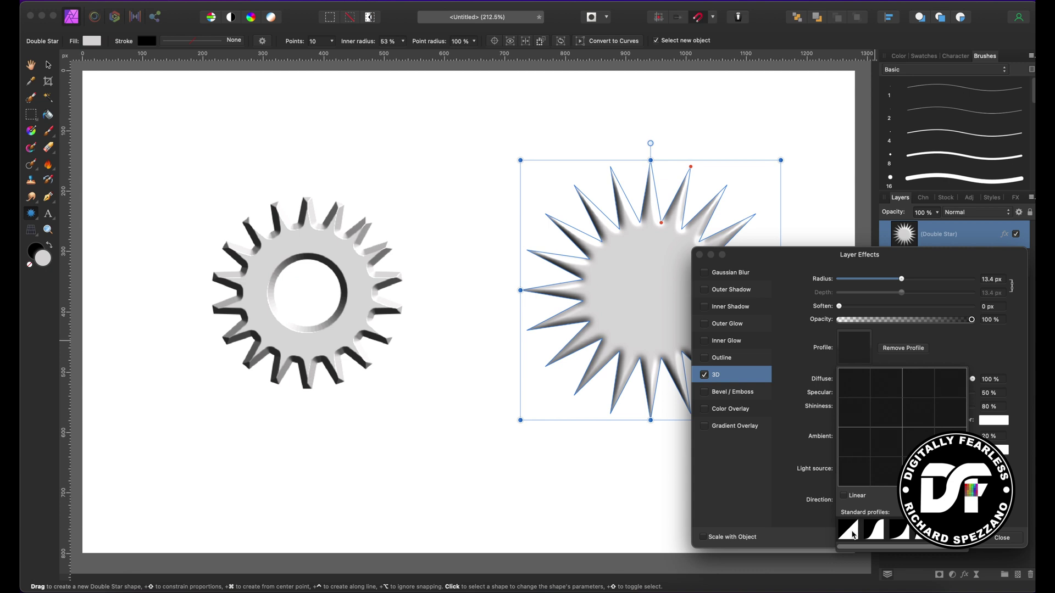
{"action": "left_click", "coordinate": [850, 530]}
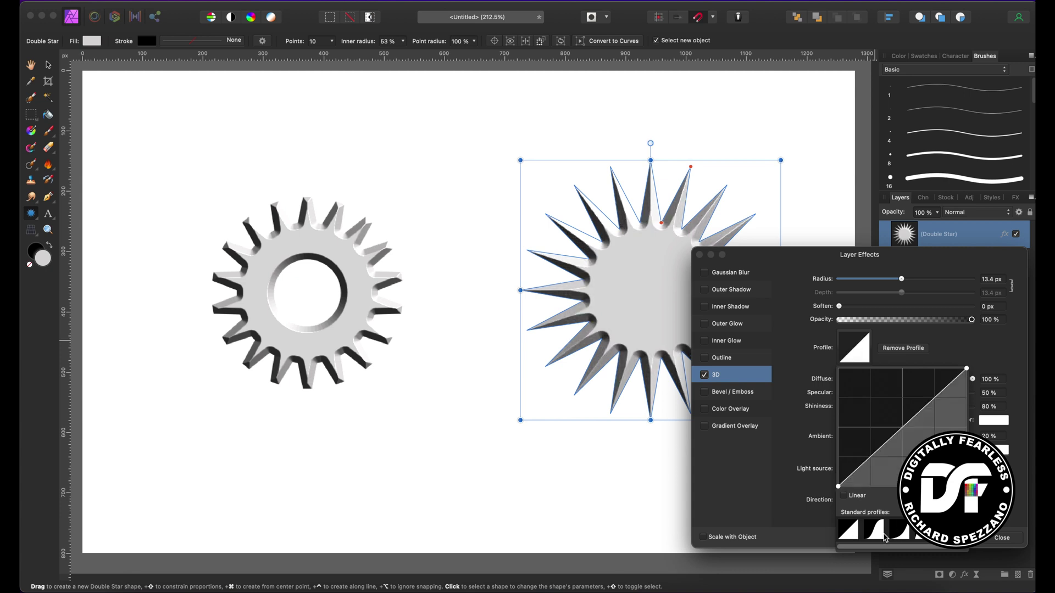
{"action": "left_click", "coordinate": [876, 530]}
{"action": "left_click", "coordinate": [908, 531]}
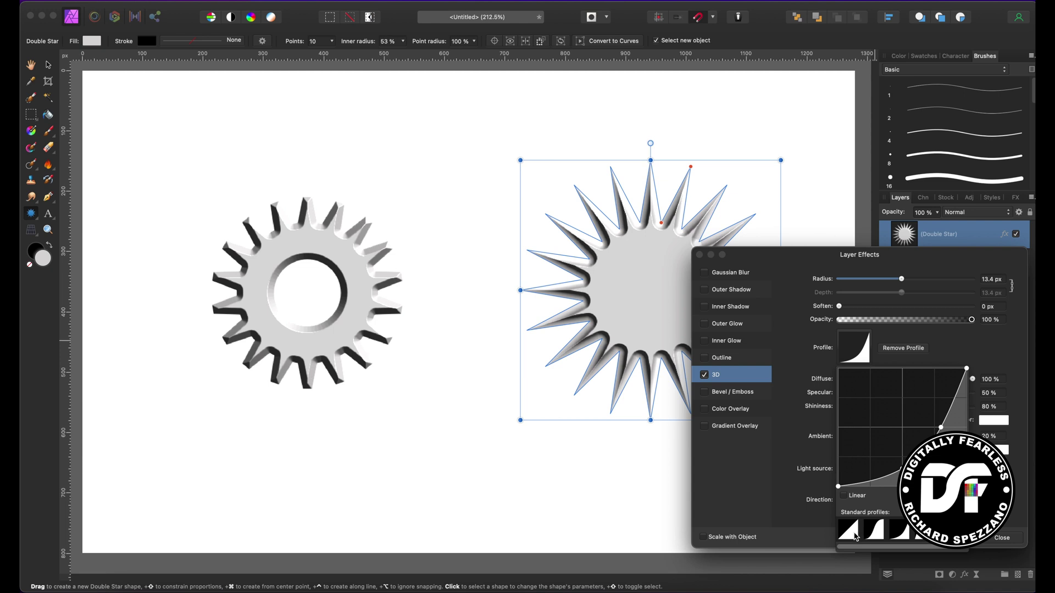
{"action": "left_click", "coordinate": [855, 536]}
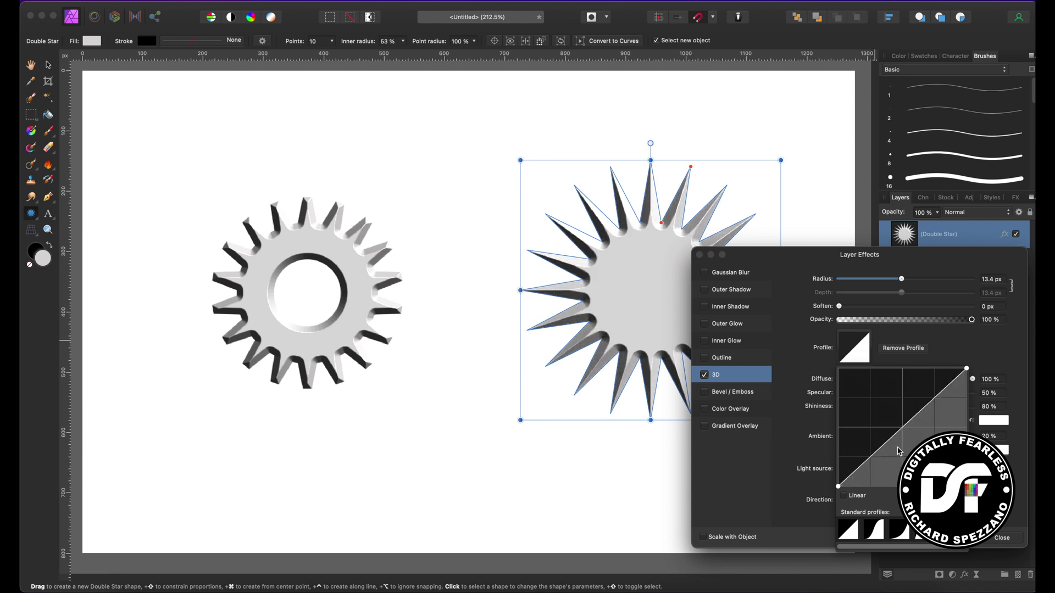
Bow the 3D profile curve upward at its middle and set the effect's radius to 34.3 px
{"action": "mouse_move", "coordinate": [899, 438]}
{"action": "left_mouse_down"}
{"action": "mouse_move", "coordinate": [888, 392]}
{"action": "mouse_move", "coordinate": [894, 415]}
{"action": "left_mouse_up"}
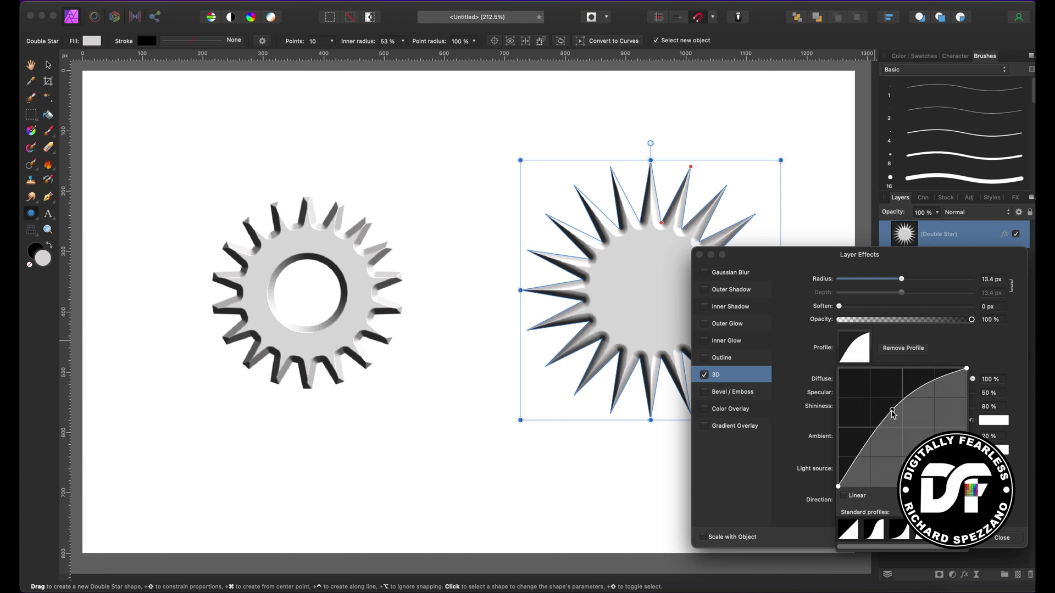
{"action": "mouse_move", "coordinate": [901, 279]}
{"action": "left_mouse_down"}
{"action": "mouse_move", "coordinate": [947, 281]}
{"action": "mouse_move", "coordinate": [926, 281]}
{"action": "mouse_move", "coordinate": [935, 281]}
{"action": "left_mouse_up"}
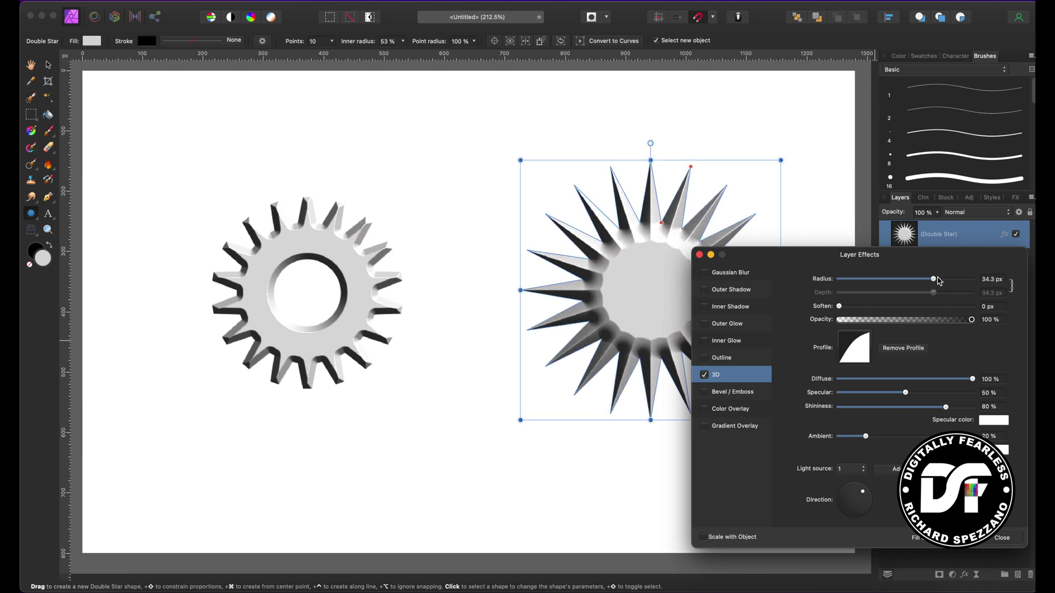
{"action": "left_click", "coordinate": [700, 255]}
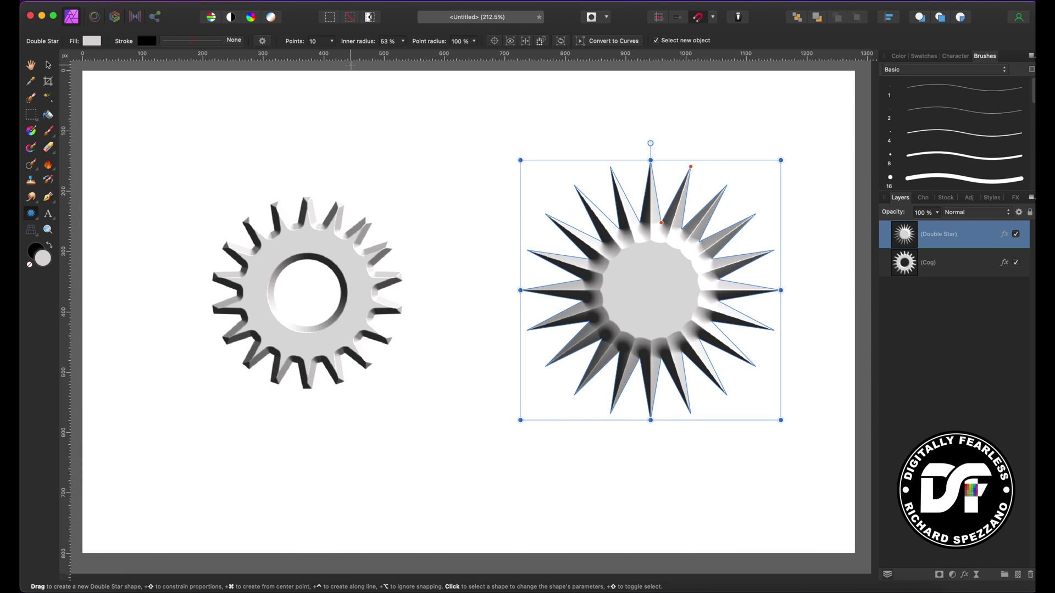
Thin the double star's spikes by setting its inner radius to 33%
{"action": "left_click", "coordinate": [404, 46]}
{"action": "left_click_drag", "start_coordinate": [404, 54], "coordinate": [382, 60]}
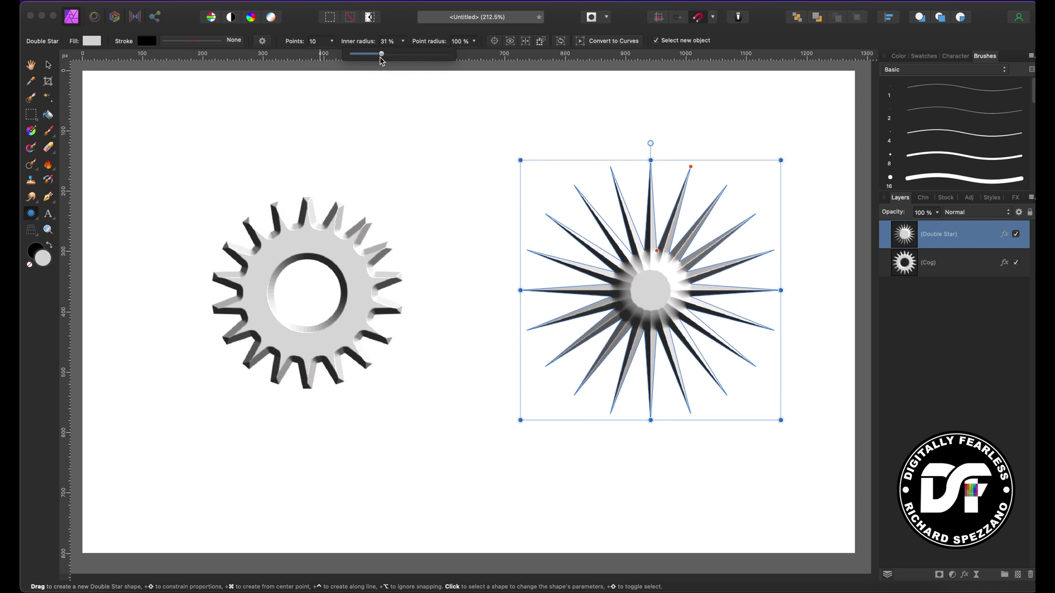
{"action": "left_click_drag", "start_coordinate": [382, 60], "coordinate": [383, 60]}
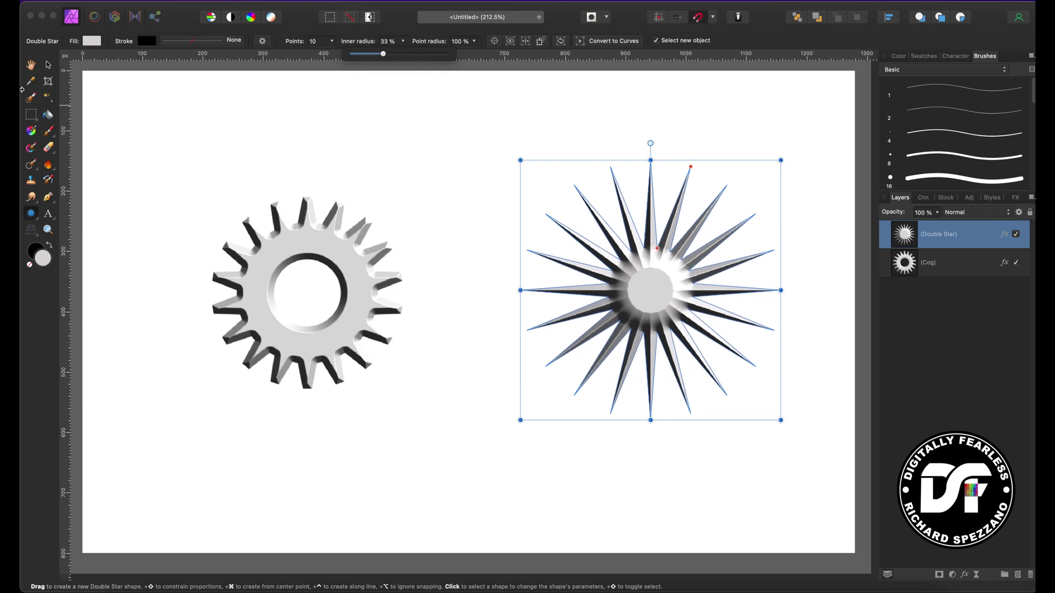
Fill the double star with light cyan at H 192, S 100, L 71
{"action": "left_click", "coordinate": [49, 65]}
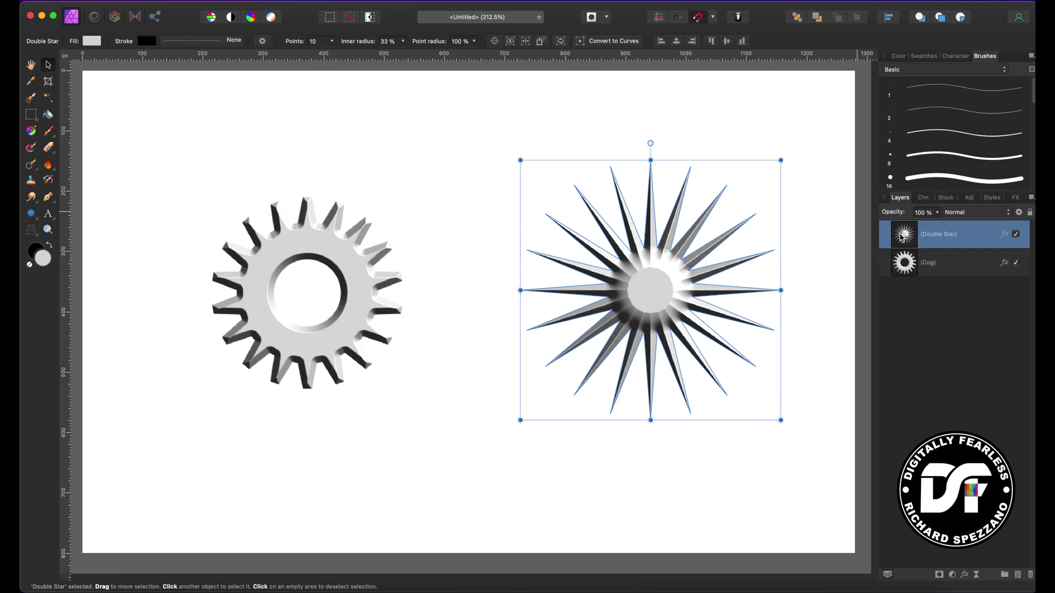
{"action": "left_click", "coordinate": [93, 42]}
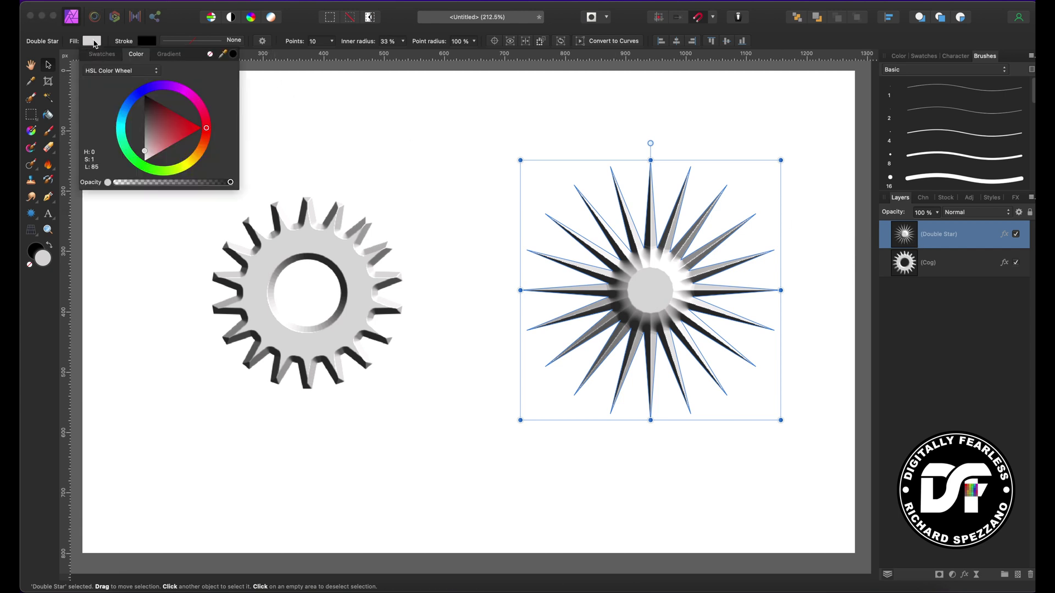
{"action": "left_click", "coordinate": [121, 128]}
{"action": "mouse_move", "coordinate": [122, 126]}
{"action": "left_mouse_down"}
{"action": "mouse_move", "coordinate": [112, 126]}
{"action": "mouse_move", "coordinate": [118, 143]}
{"action": "mouse_move", "coordinate": [122, 119]}
{"action": "left_mouse_up"}
{"action": "left_click", "coordinate": [154, 114]}
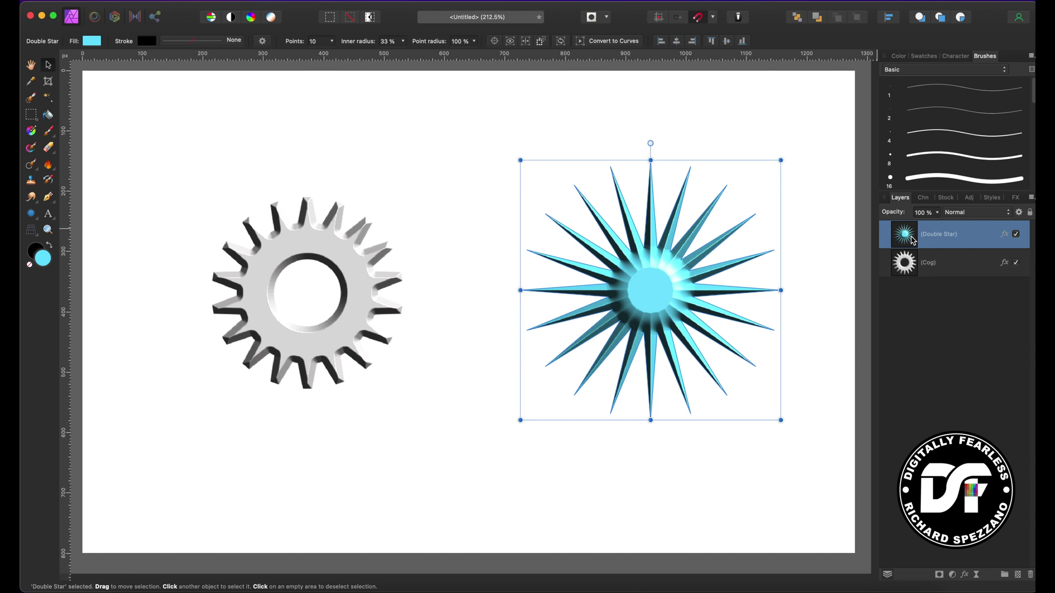
Duplicate the cyan star and rotate the copy slightly clockwise so its spikes fall between the original's
{"action": "key", "text": "super+j"}
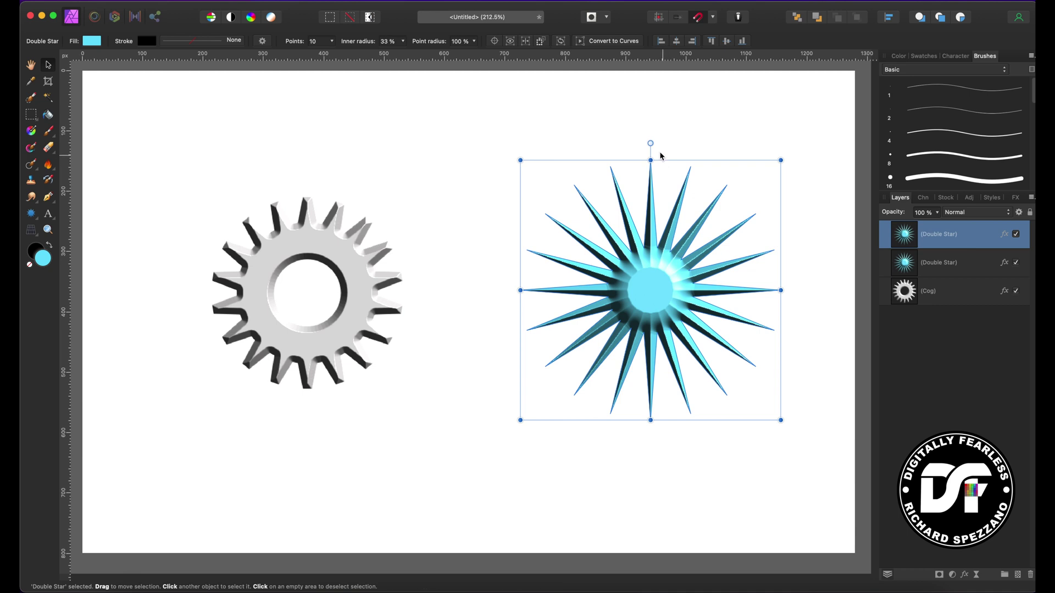
{"action": "mouse_move", "coordinate": [649, 144]}
{"action": "left_mouse_down"}
{"action": "mouse_move", "coordinate": [680, 144]}
{"action": "mouse_move", "coordinate": [668, 144]}
{"action": "left_mouse_up"}
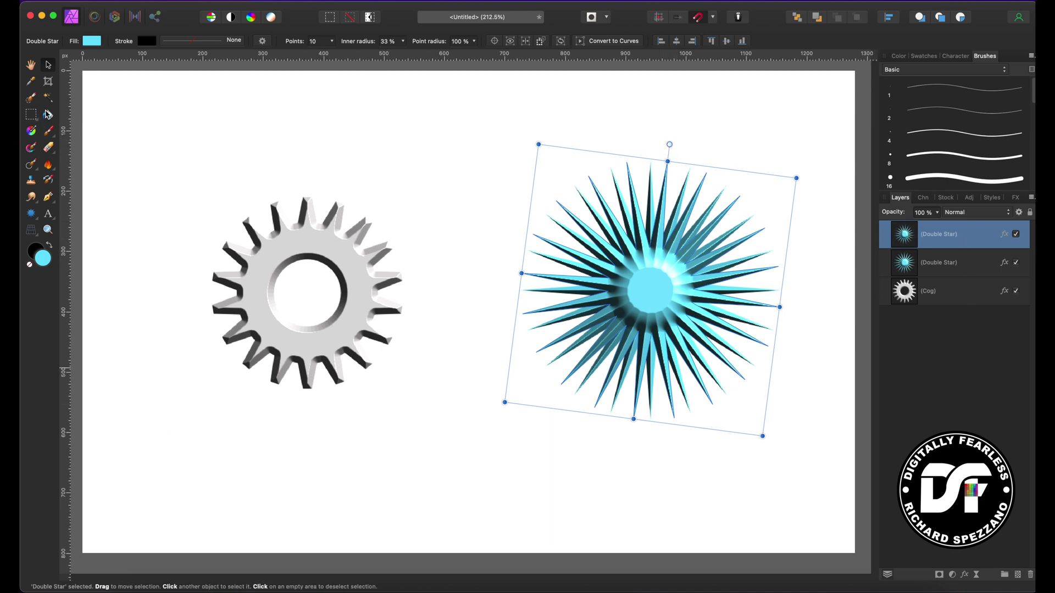
Fill the rotated star copy with bright yellow at H 66, S 100, L 50
{"action": "left_click", "coordinate": [91, 41]}
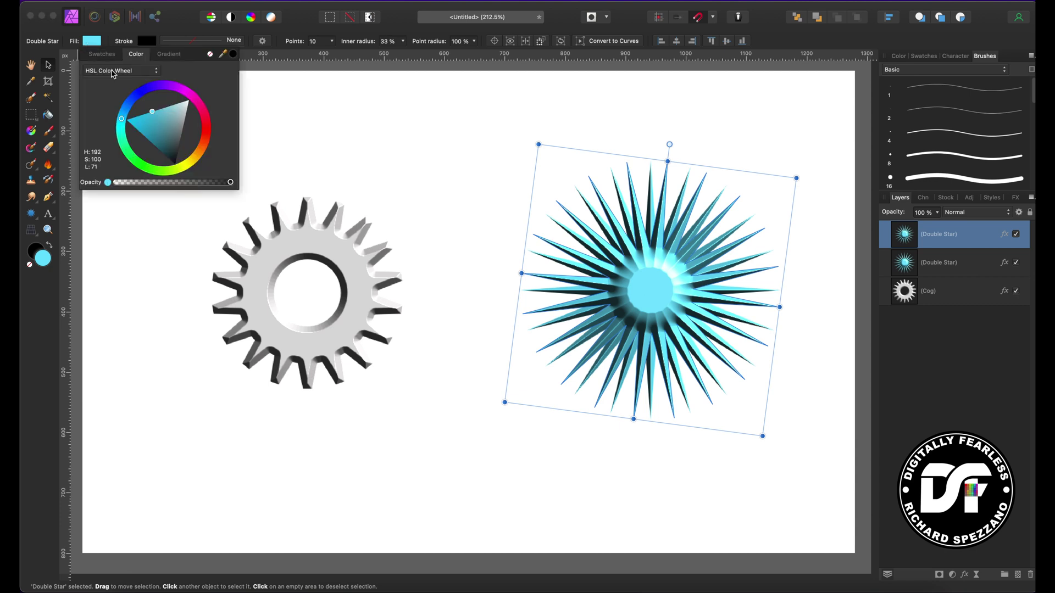
{"action": "left_click", "coordinate": [188, 170]}
{"action": "left_click_drag", "start_coordinate": [186, 171], "coordinate": [173, 181]}
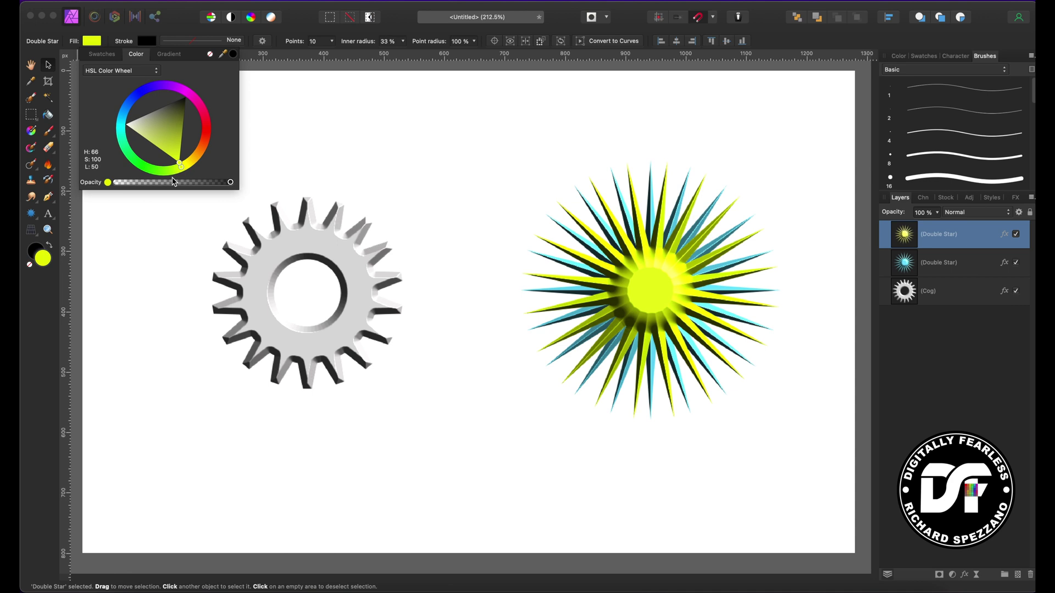
{"action": "left_click", "coordinate": [32, 66]}
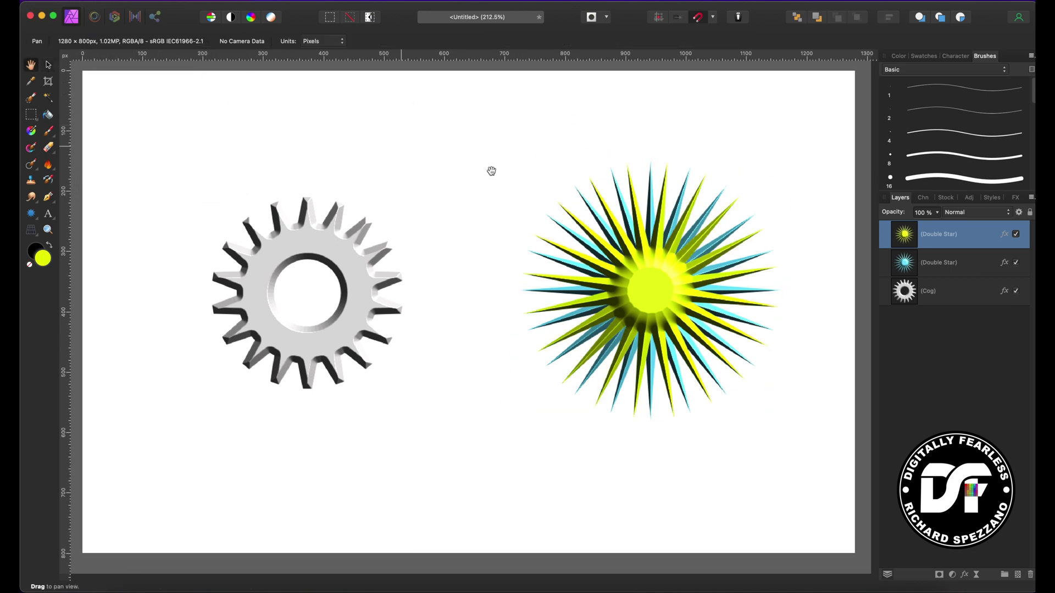
Move the yellow star layer below the cyan one and set the cyan layer's blend mode to Difference
{"action": "left_click_drag", "start_coordinate": [897, 235], "coordinate": [896, 276]}
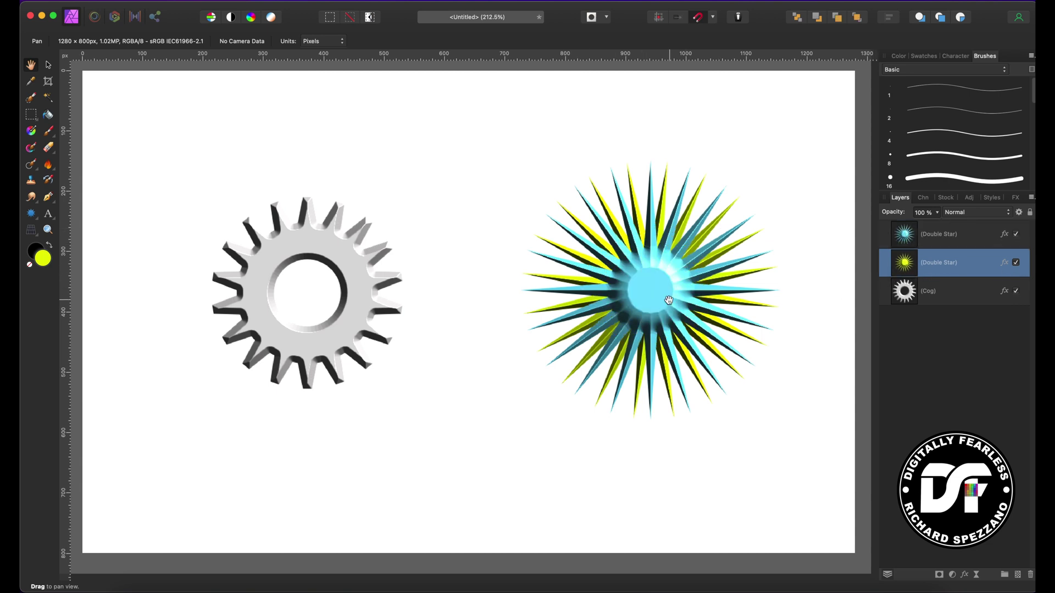
{"action": "left_click", "coordinate": [932, 236]}
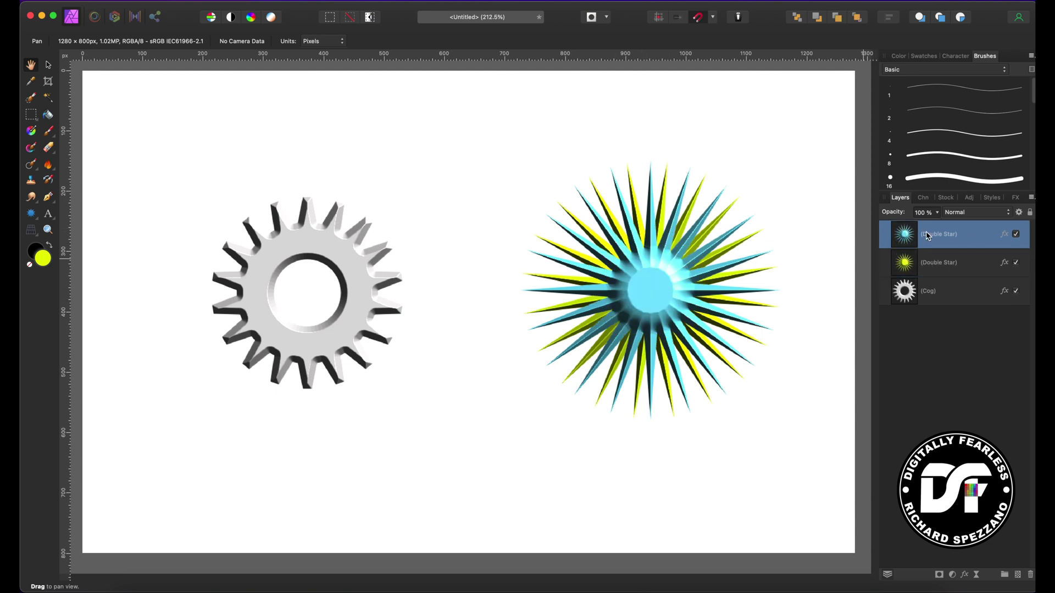
{"action": "left_click", "coordinate": [970, 214]}
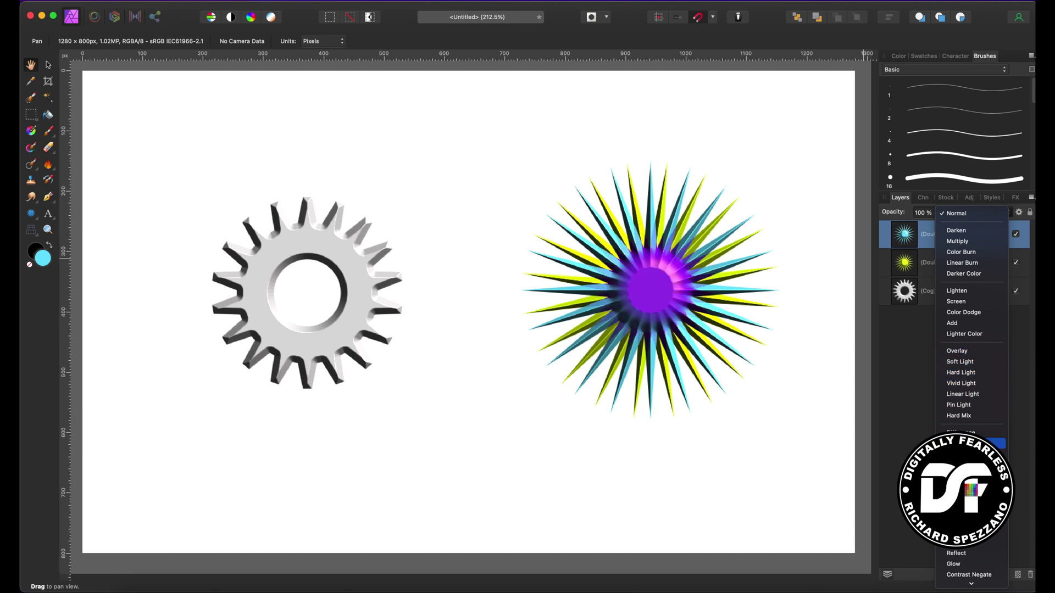
{"action": "left_click", "coordinate": [960, 433]}
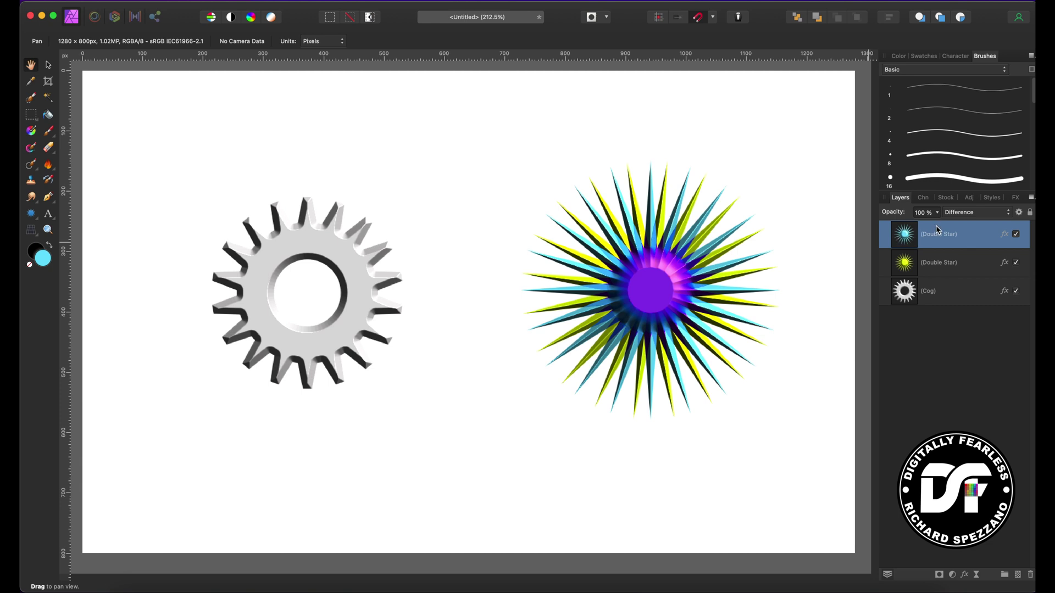
Duplicate the cyan Difference star and rotate the new copy a few degrees clockwise
{"action": "key", "text": "super+j"}
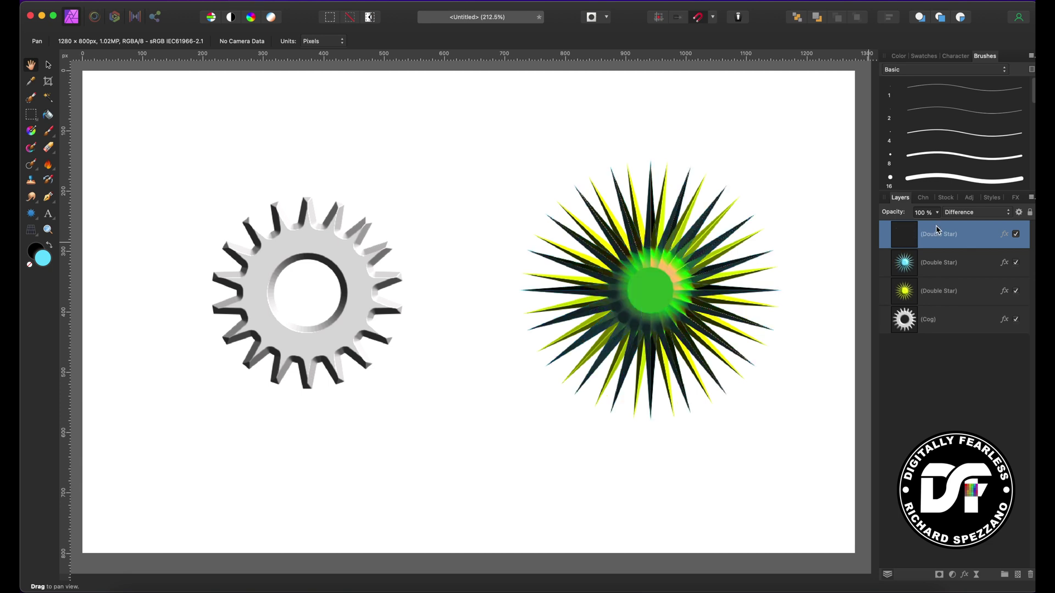
{"action": "left_click", "coordinate": [48, 65]}
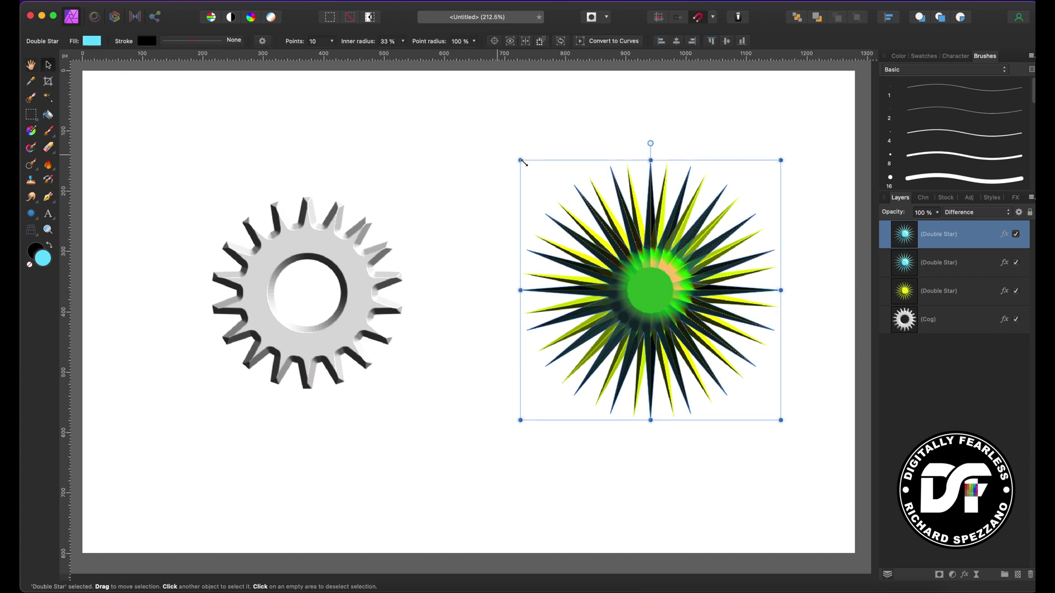
{"action": "left_click_drag", "start_coordinate": [651, 143], "coordinate": [661, 144]}
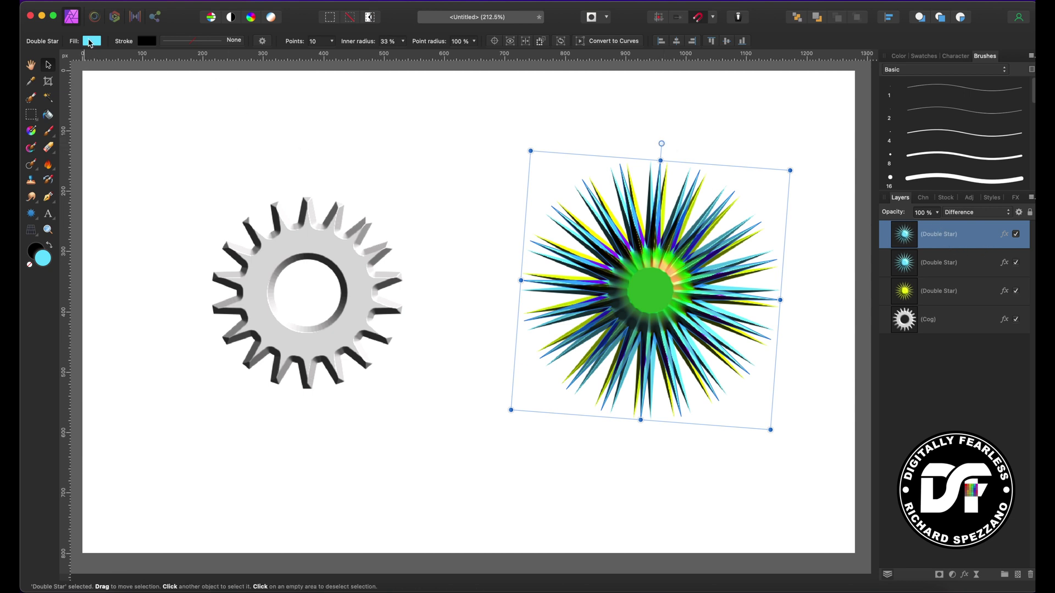
Try a green fill on the newest star copy, then change it to pink at H 344, S 100, L 71
{"action": "left_click", "coordinate": [91, 41]}
{"action": "left_click", "coordinate": [124, 157]}
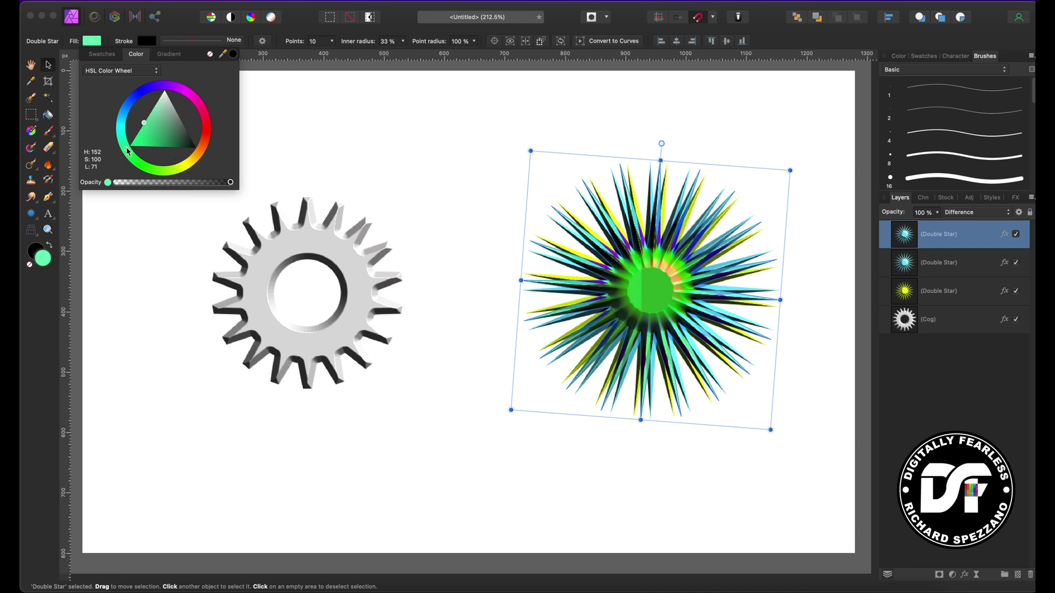
{"action": "left_click", "coordinate": [207, 119]}
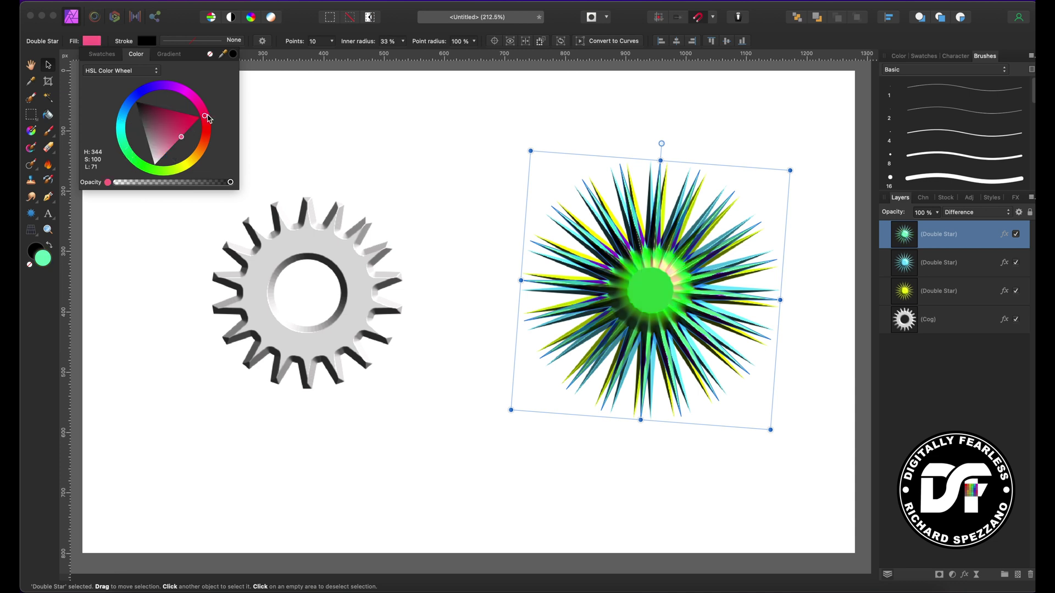
Try yellow and violet fills on the newest star copy, then fill it with crimson at H 344, S 97, L 52
{"action": "left_click", "coordinate": [186, 167]}
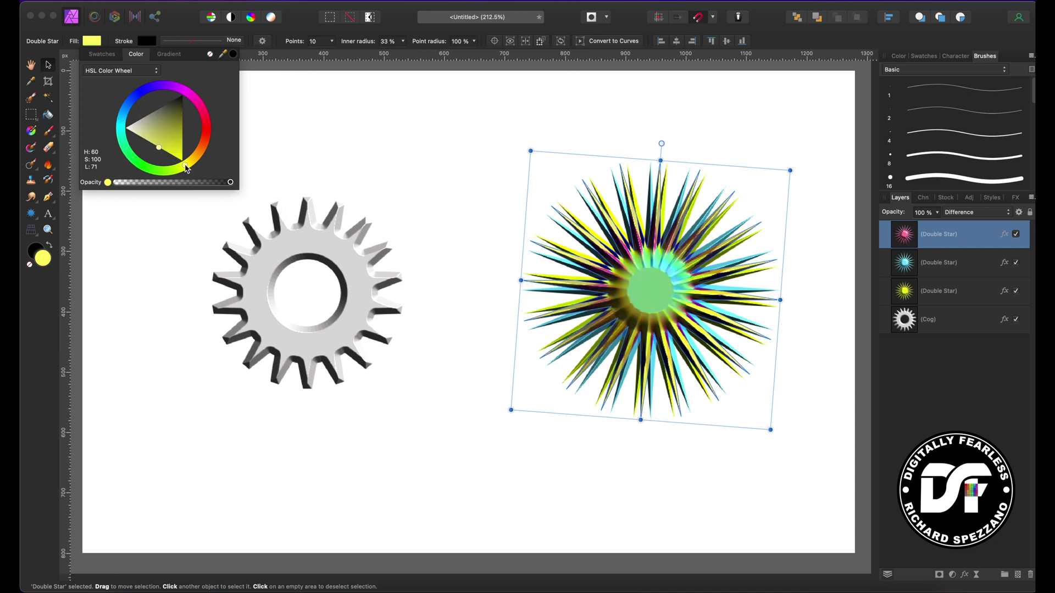
{"action": "left_click", "coordinate": [152, 92]}
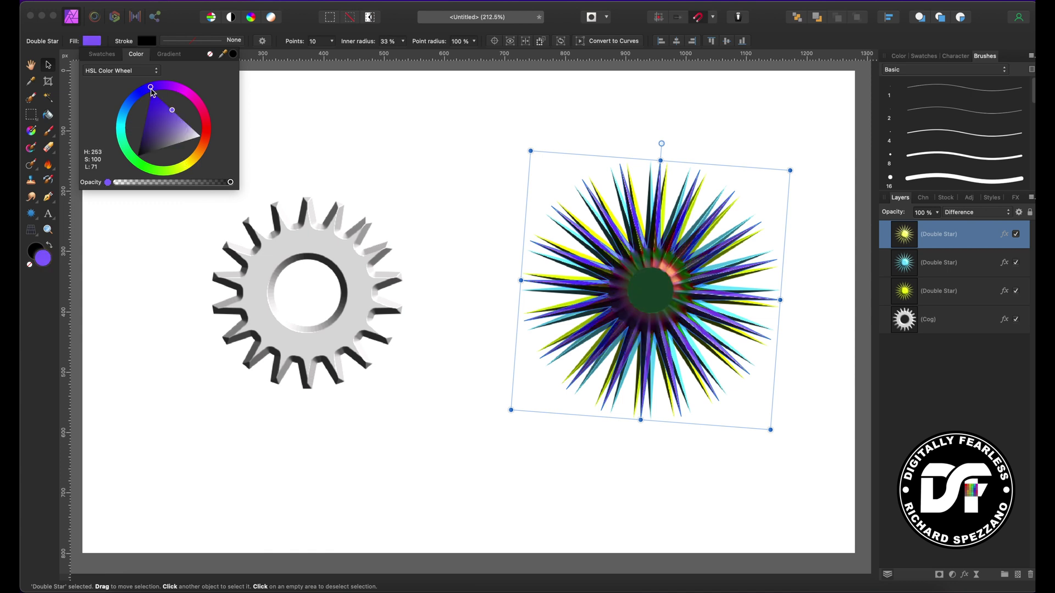
{"action": "left_click_drag", "start_coordinate": [151, 93], "coordinate": [184, 127]}
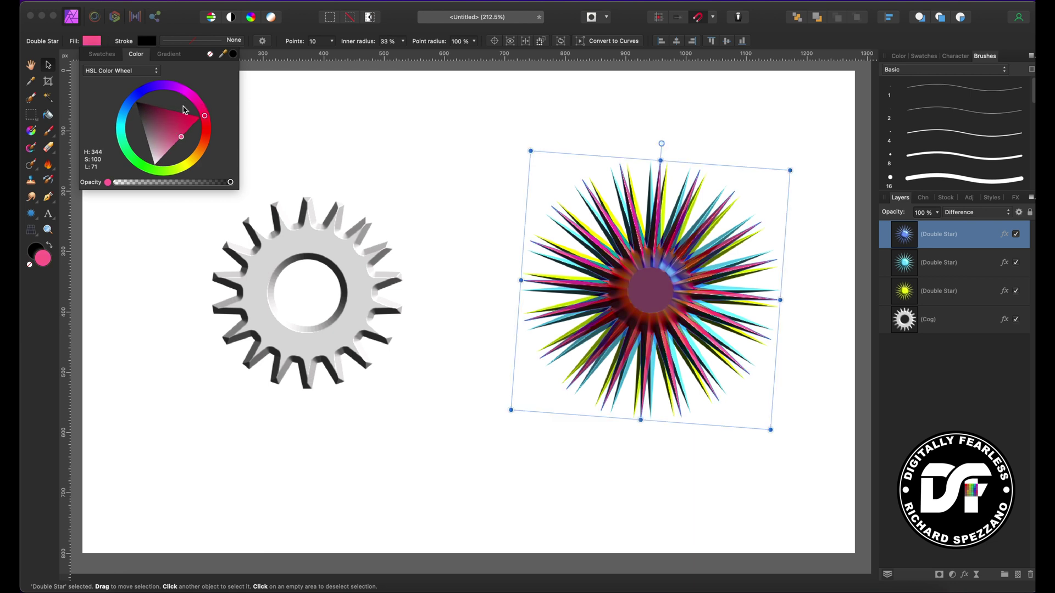
{"action": "left_click_drag", "start_coordinate": [206, 123], "coordinate": [197, 123]}
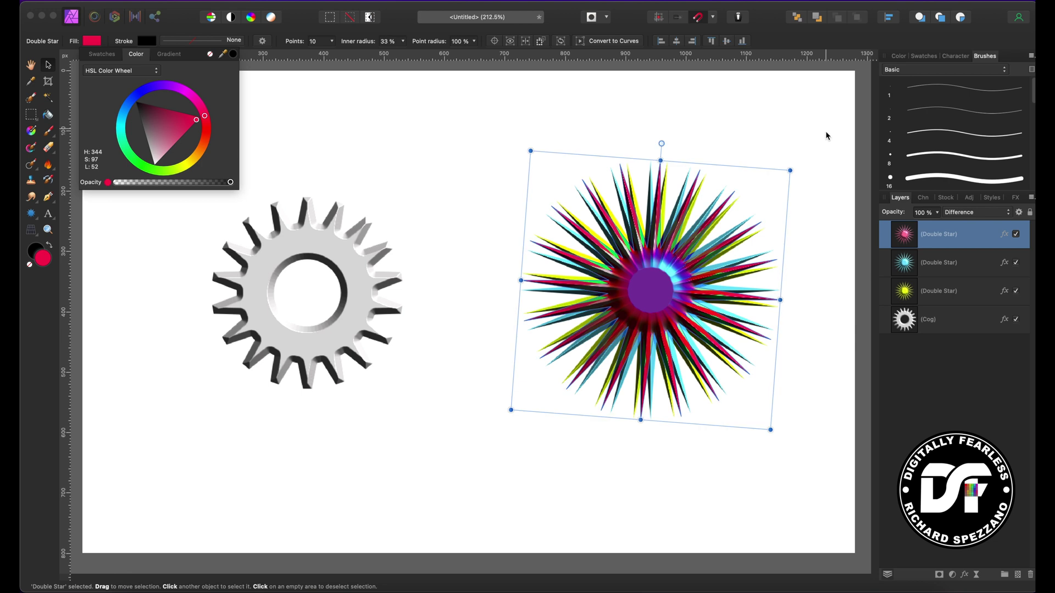
Move the crimson star layer below the cyan one and rotate it a few degrees further clockwise
{"action": "left_click_drag", "start_coordinate": [940, 237], "coordinate": [936, 277]}
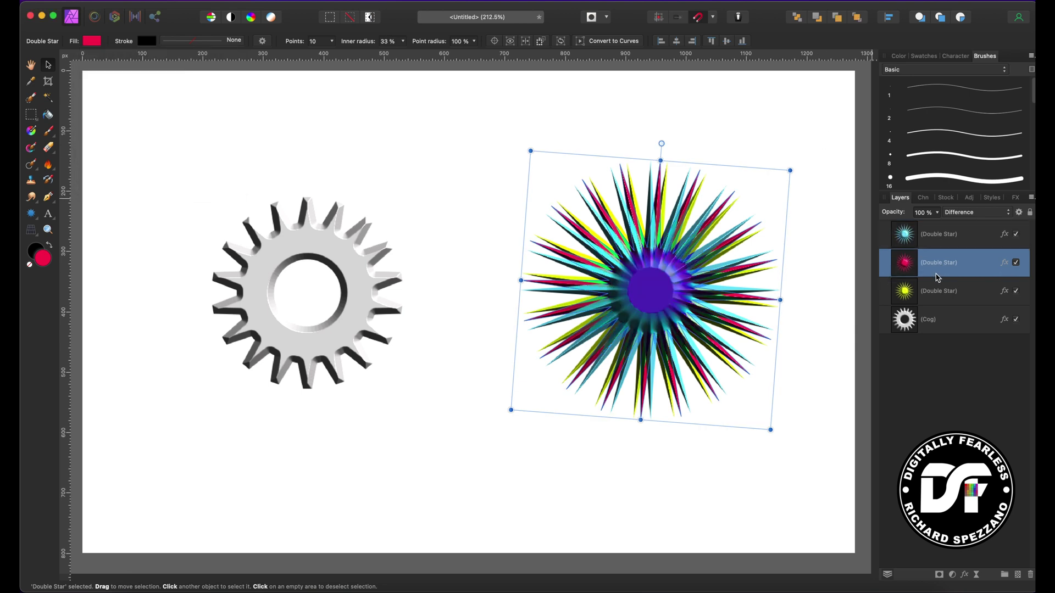
{"action": "left_click_drag", "start_coordinate": [660, 144], "coordinate": [681, 154]}
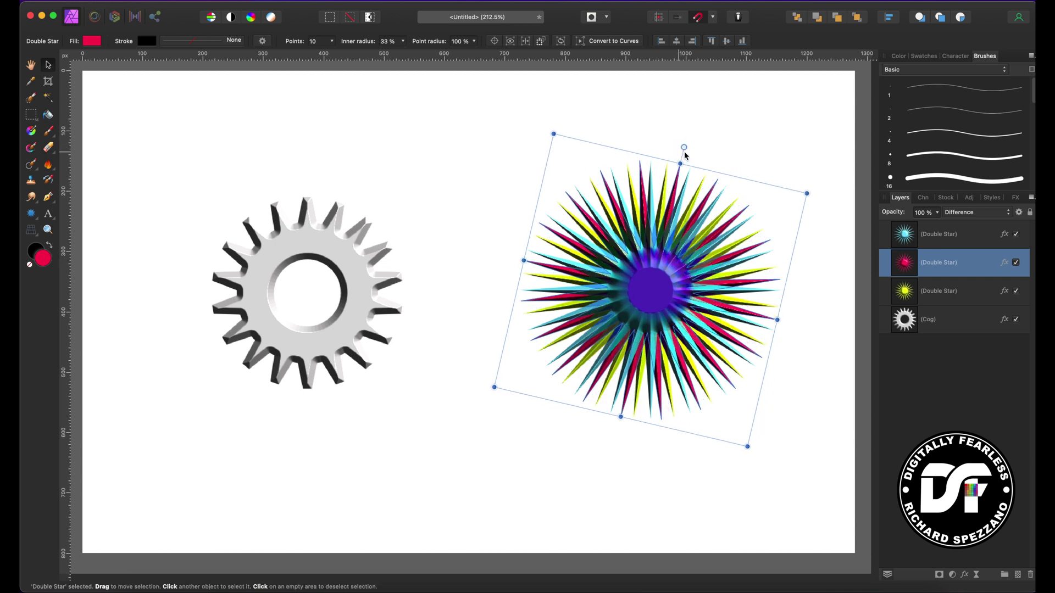
{"action": "left_click", "coordinate": [278, 141]}
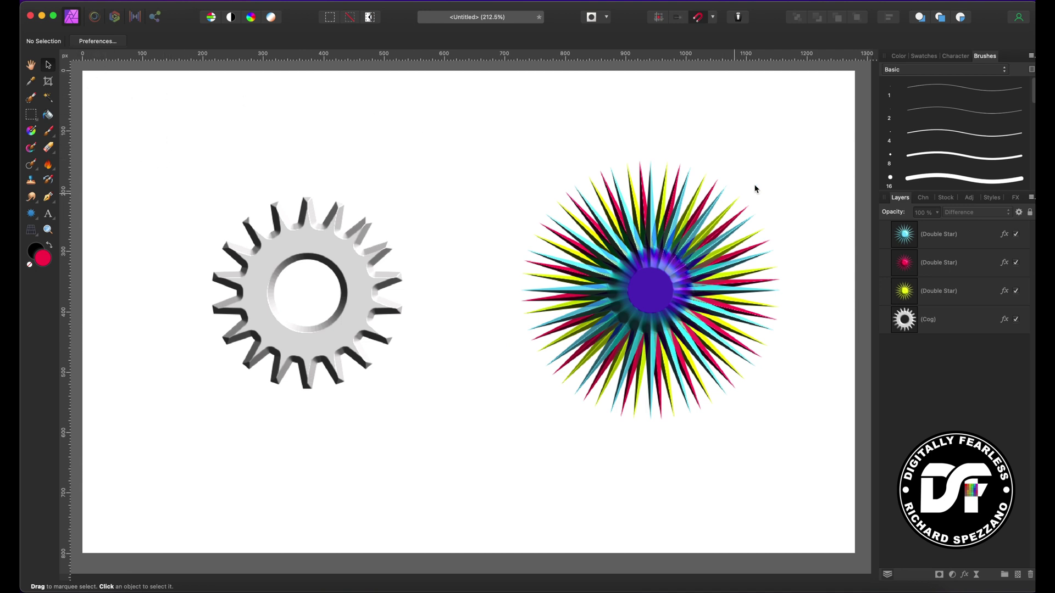
Add a new fill layer and move it beneath all other layers as the background
{"action": "left_click", "coordinate": [241, 1]}
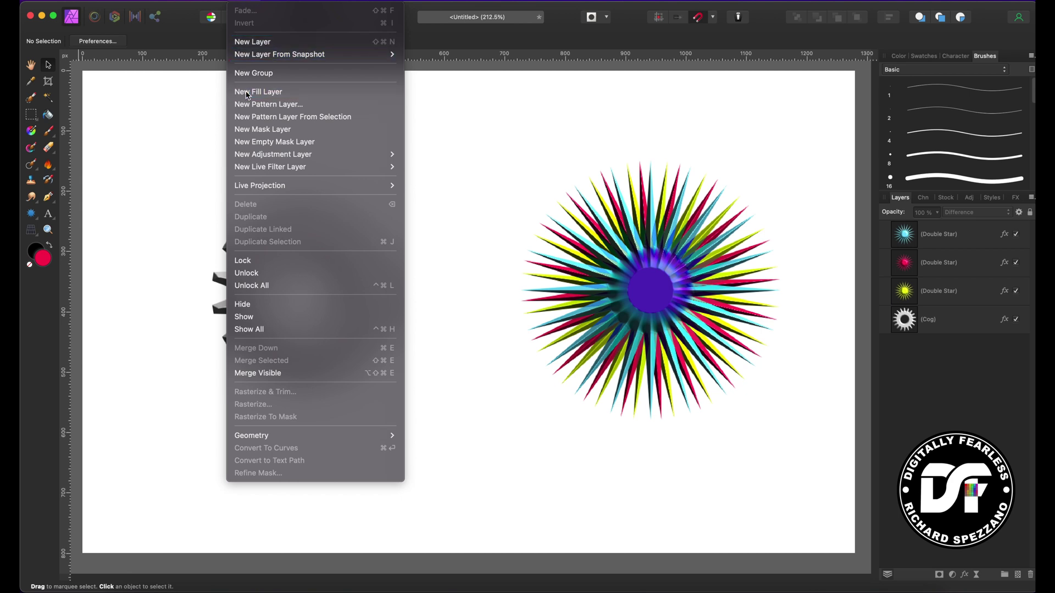
{"action": "key", "text": "Escape"}
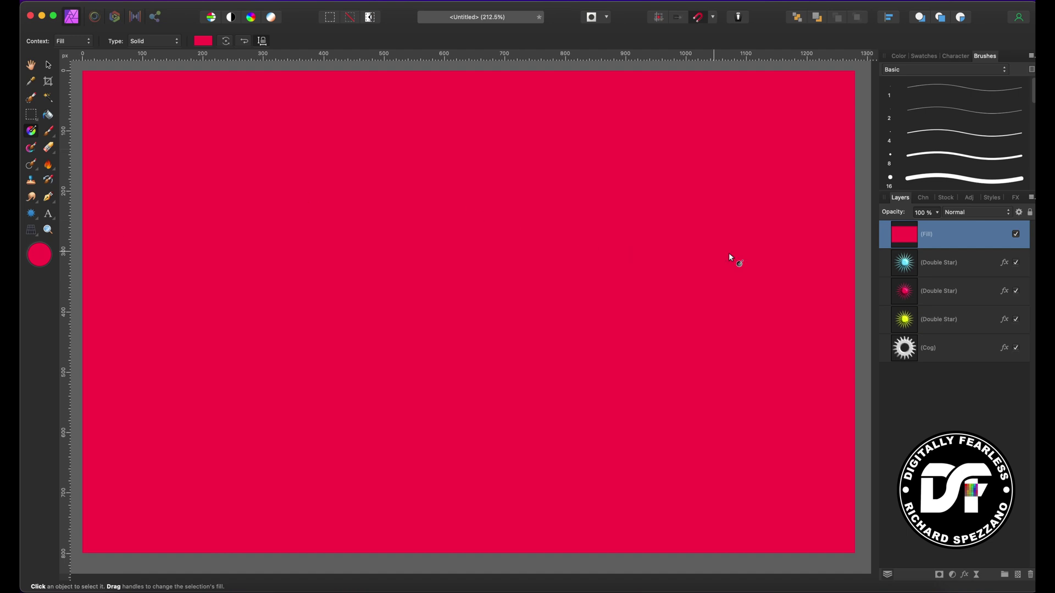
{"action": "left_click_drag", "start_coordinate": [918, 245], "coordinate": [922, 365]}
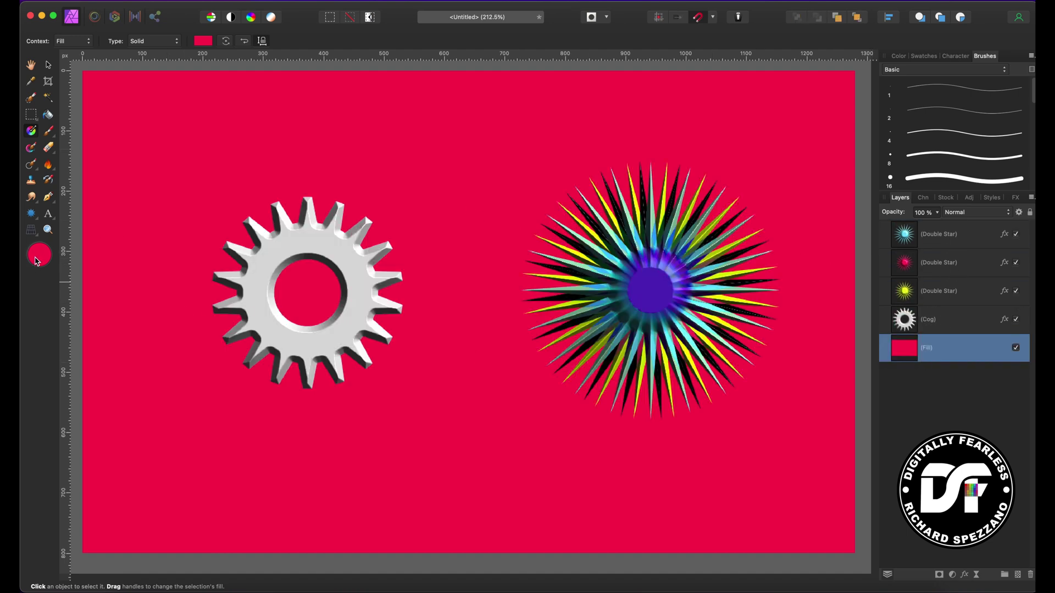
Apply a vertical linear gradient to the background fill, running from crimson at the top edge to black at the bottom
{"action": "left_click", "coordinate": [157, 42]}
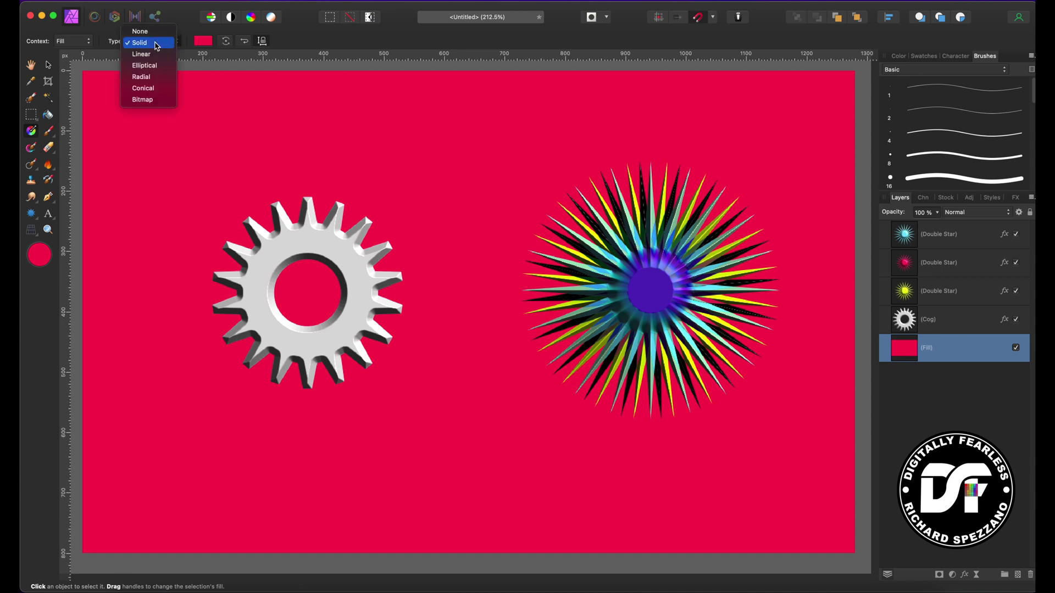
{"action": "left_click", "coordinate": [32, 154]}
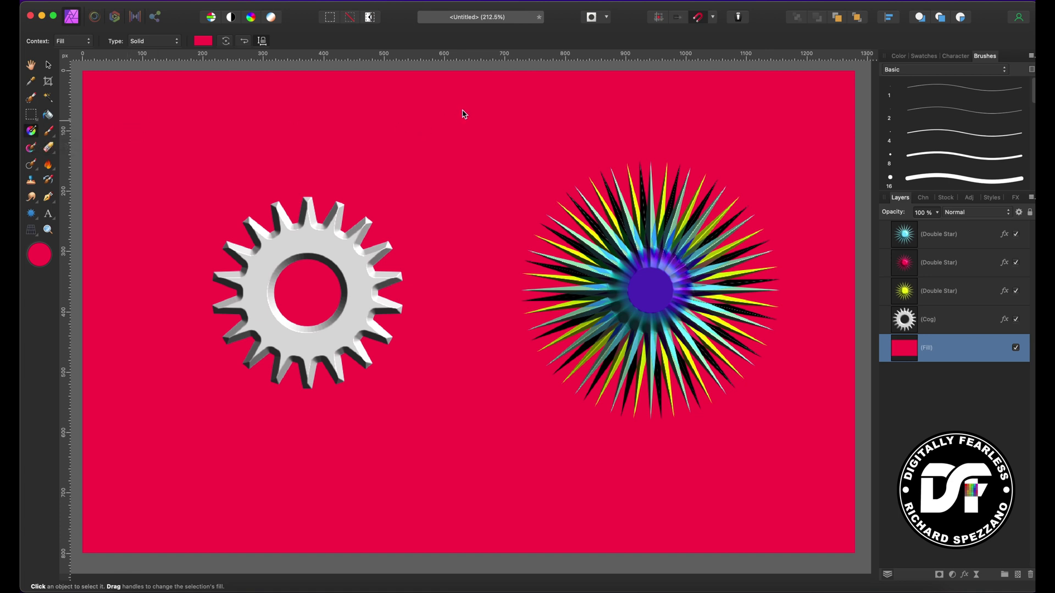
{"action": "left_click_drag", "start_coordinate": [469, 80], "coordinate": [469, 532]}
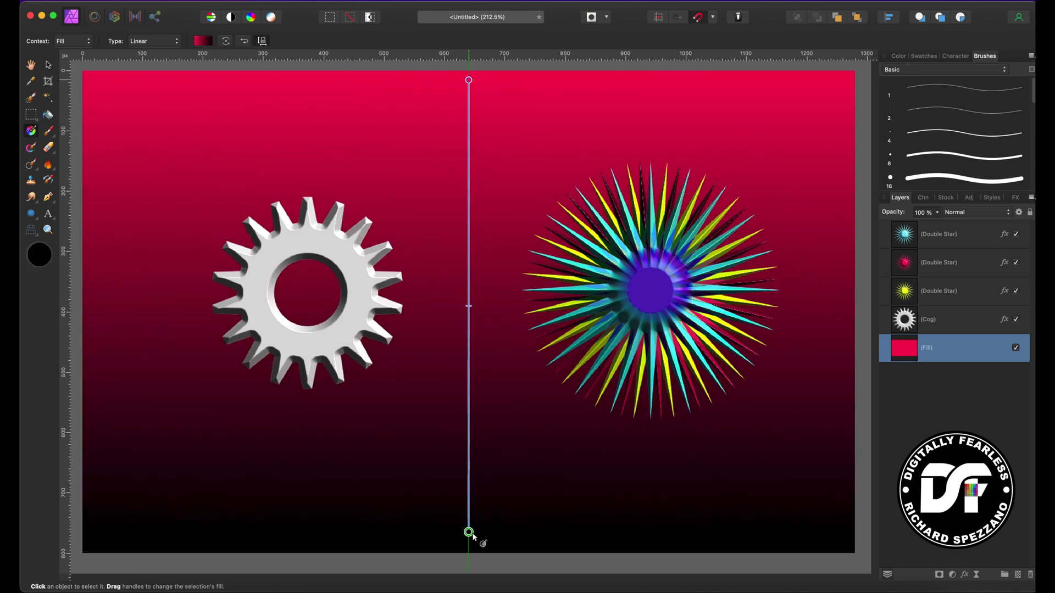
Change the background gradient's upper colour stop to white (FFFFFF)
{"action": "left_click", "coordinate": [469, 79]}
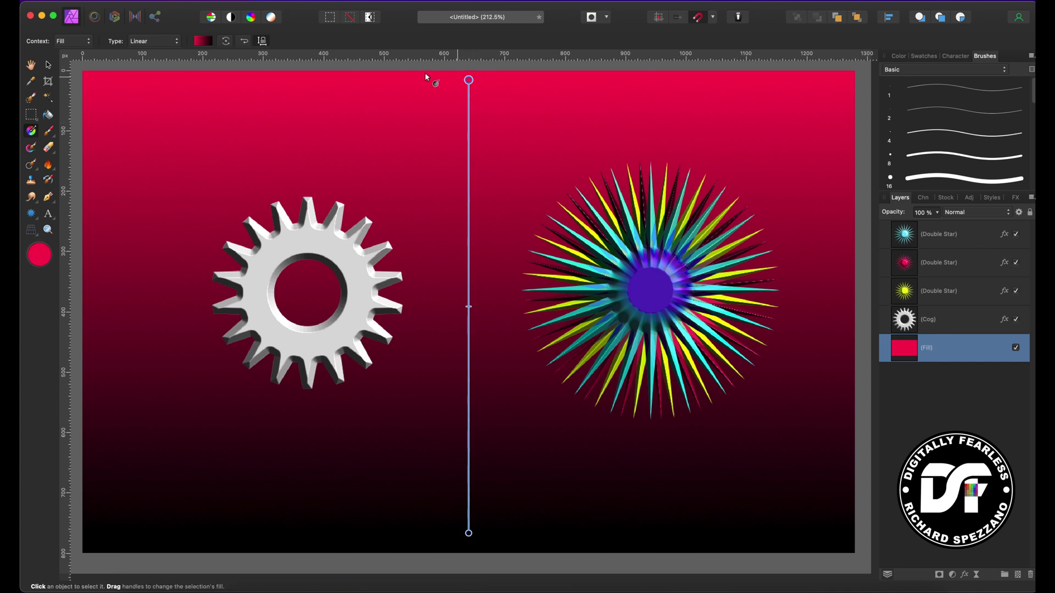
{"action": "left_click", "coordinate": [42, 255]}
{"action": "left_click_drag", "start_coordinate": [530, 245], "coordinate": [498, 337]}
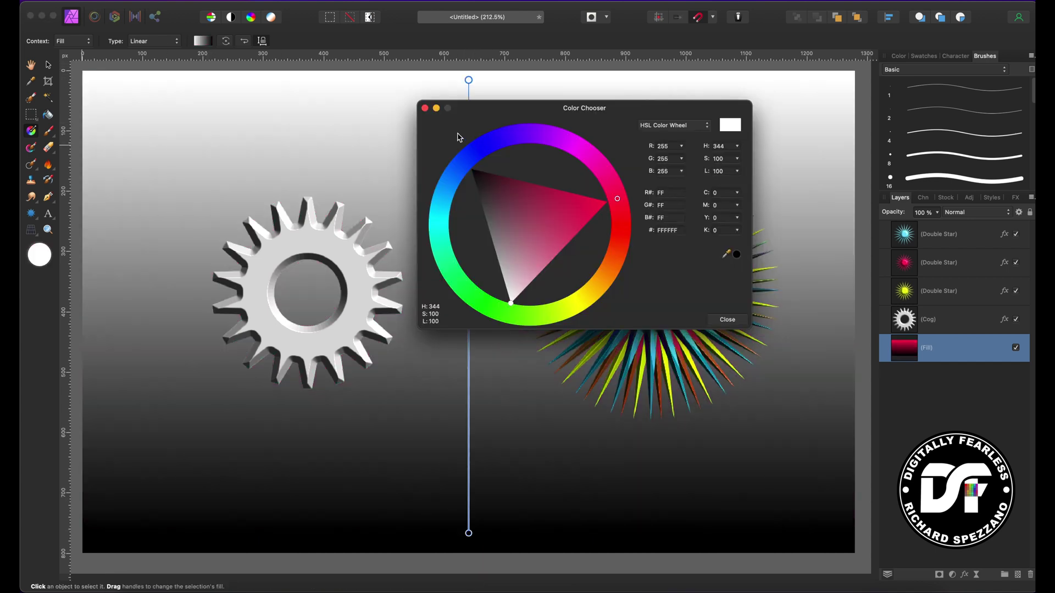
{"action": "left_click", "coordinate": [425, 107]}
{"action": "left_click", "coordinate": [47, 64]}
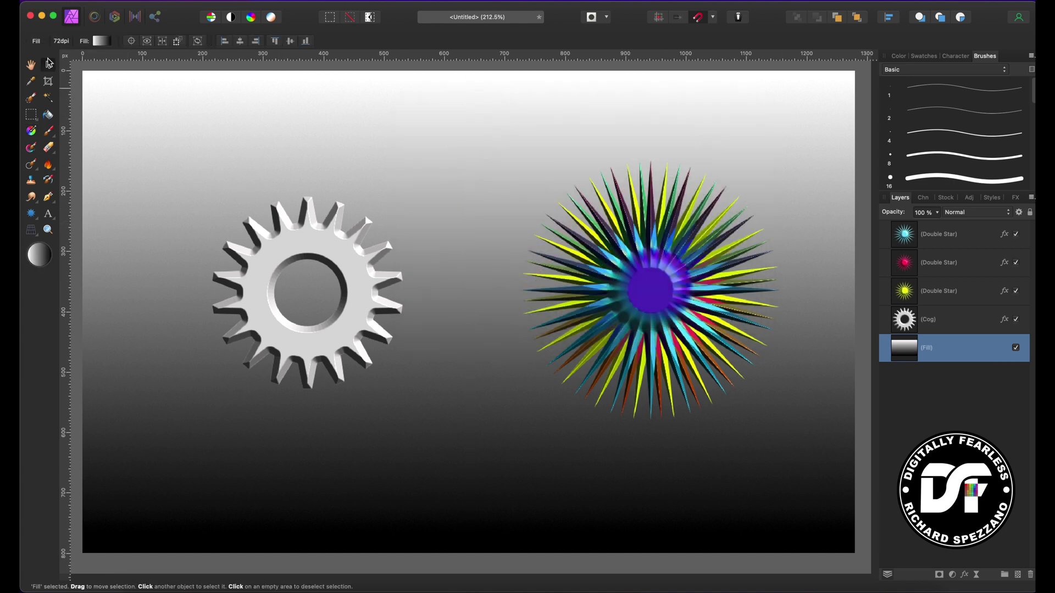
Set the inner radius of the cyan double star to 13%
{"action": "left_click", "coordinate": [659, 286]}
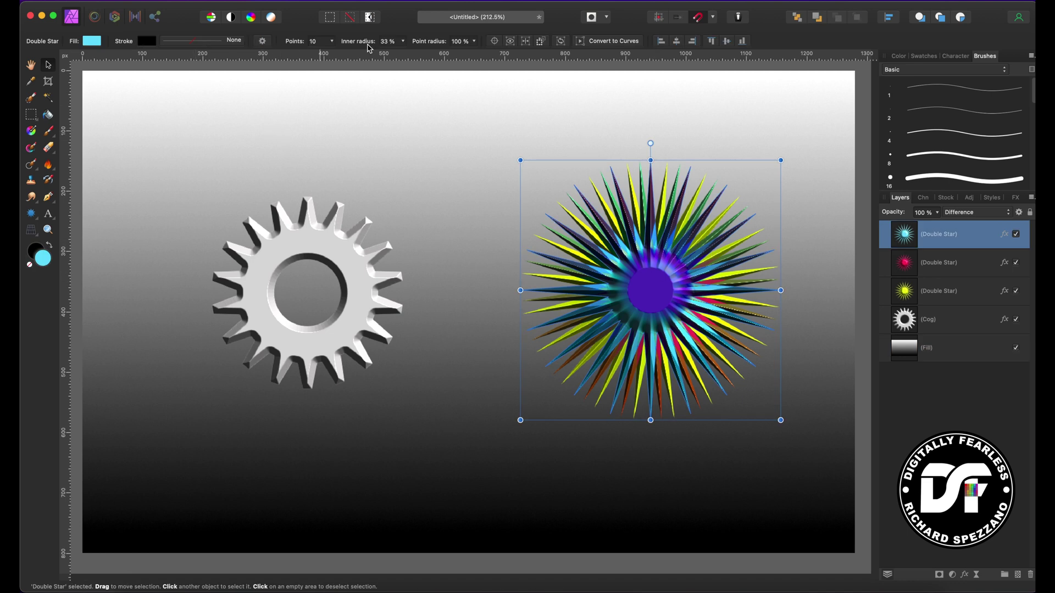
{"action": "left_click", "coordinate": [402, 42]}
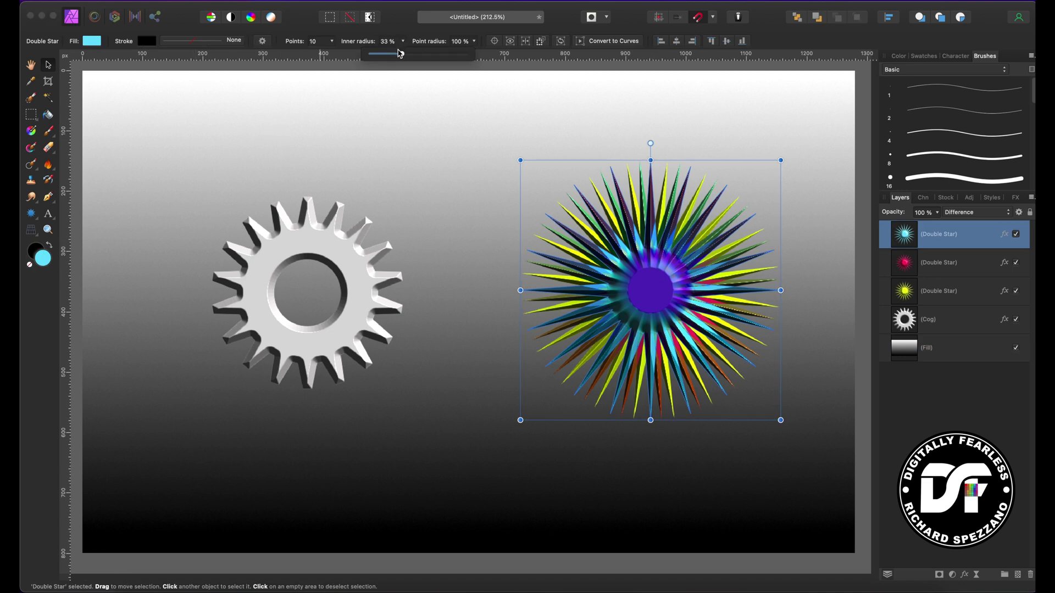
{"action": "mouse_move", "coordinate": [376, 56]}
{"action": "left_mouse_down"}
{"action": "mouse_move", "coordinate": [358, 56]}
{"action": "mouse_move", "coordinate": [384, 57]}
{"action": "left_mouse_up"}
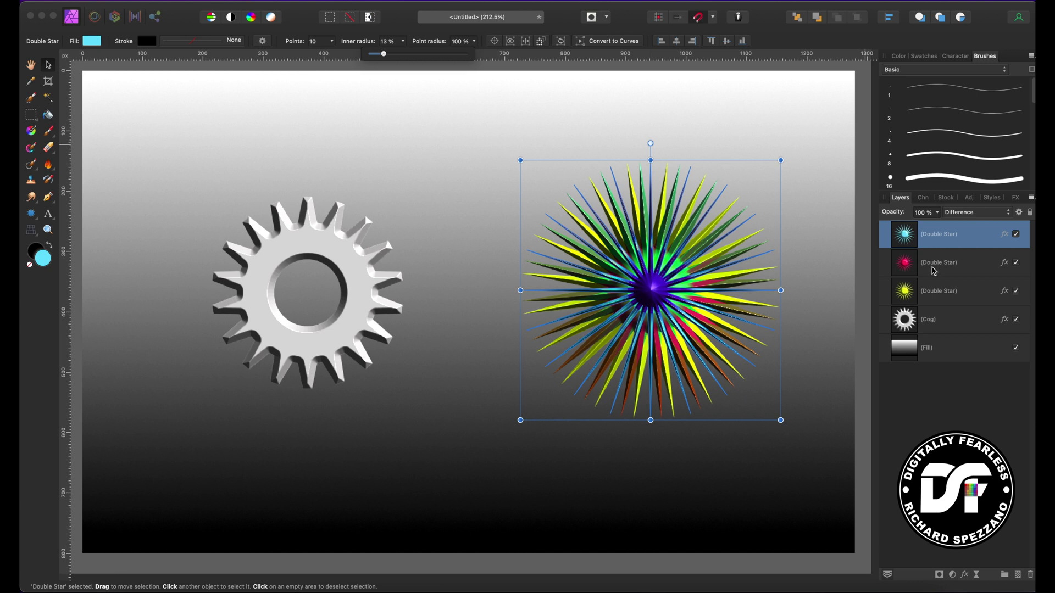
Set the inner radius of the crimson double star to 61%
{"action": "key", "text": "alt+["}
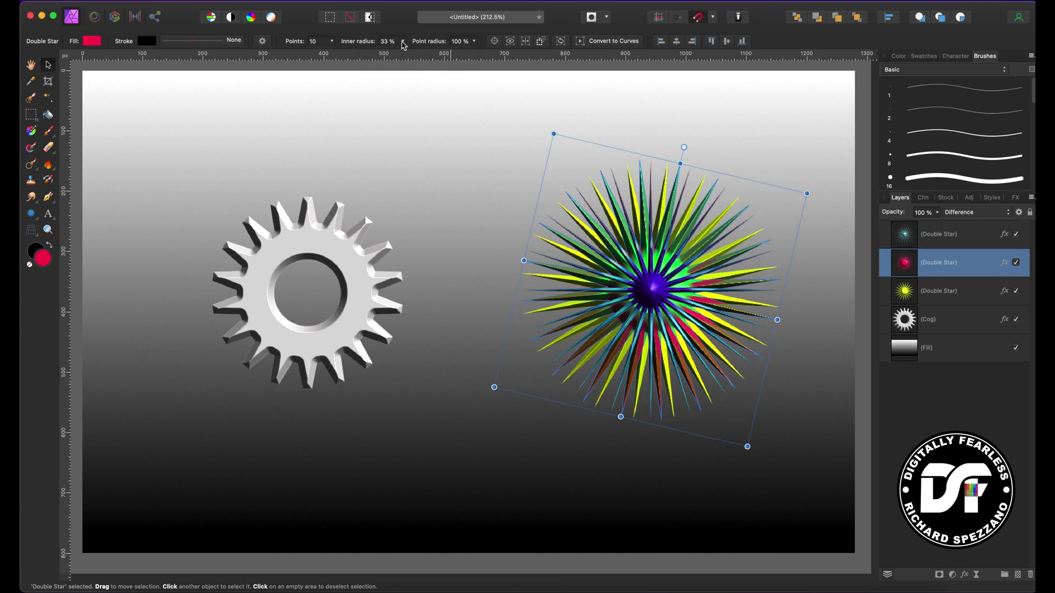
{"action": "left_click", "coordinate": [402, 42]}
{"action": "left_click_drag", "start_coordinate": [401, 53], "coordinate": [427, 62]}
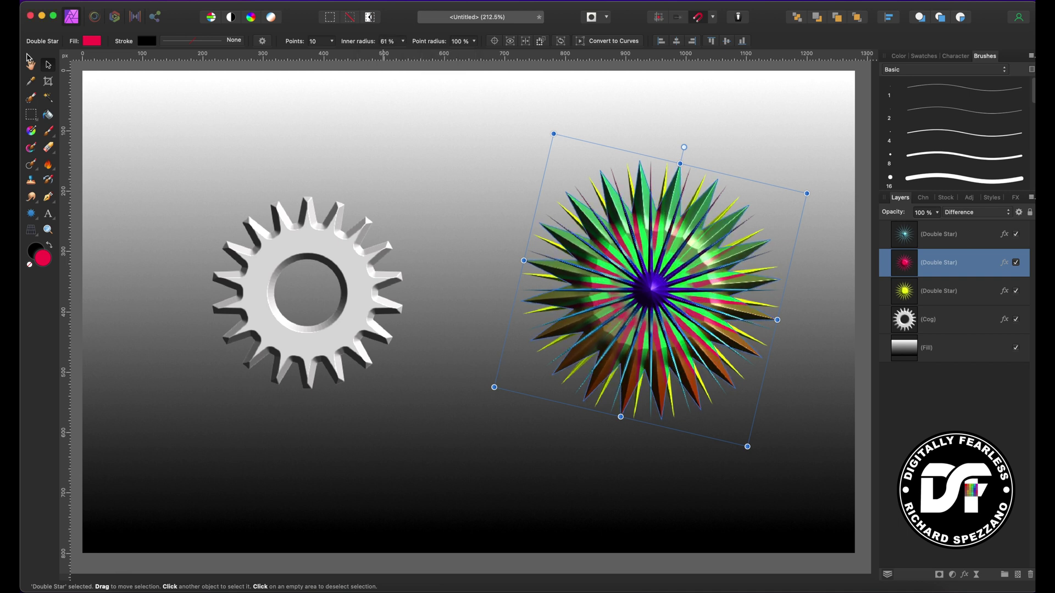
{"action": "left_click", "coordinate": [32, 65]}
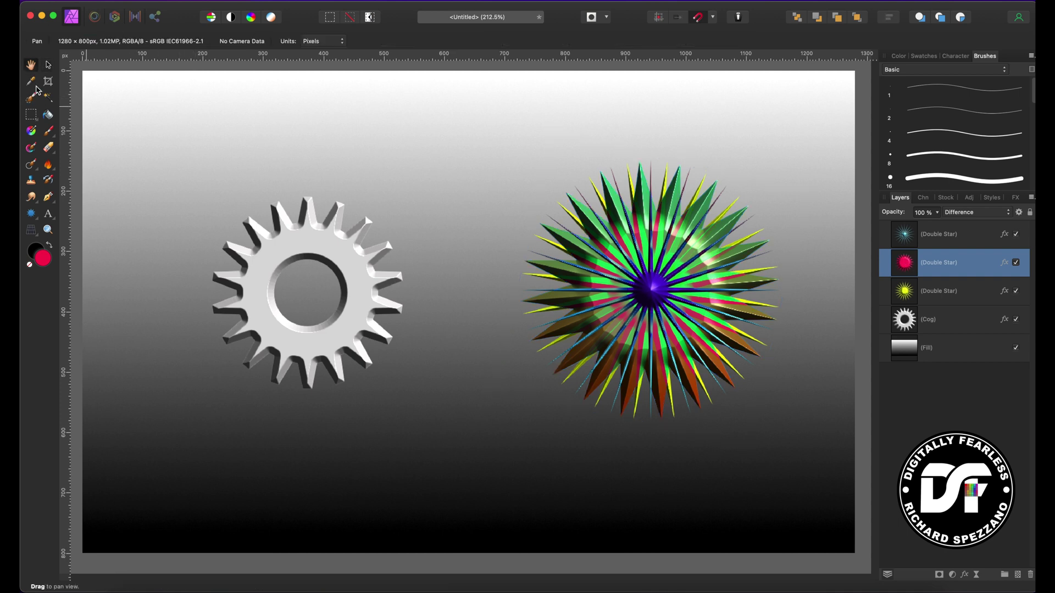
{"action": "left_click", "coordinate": [52, 65]}
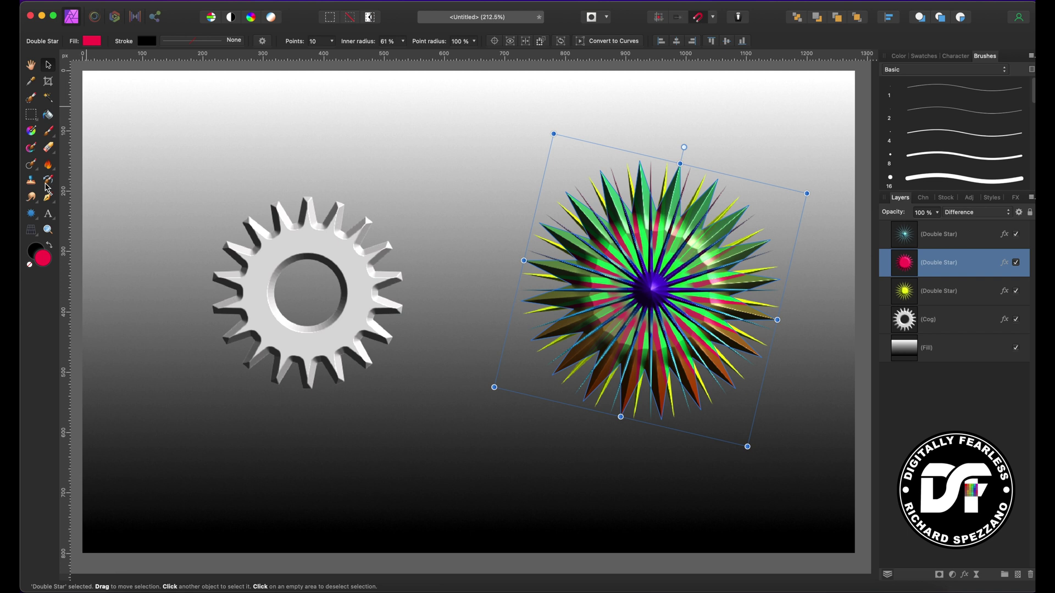
Draw a diamond about 200 px wide between the cog and the starburst, then flatten it to about 140 px tall
{"action": "left_click", "coordinate": [32, 215]}
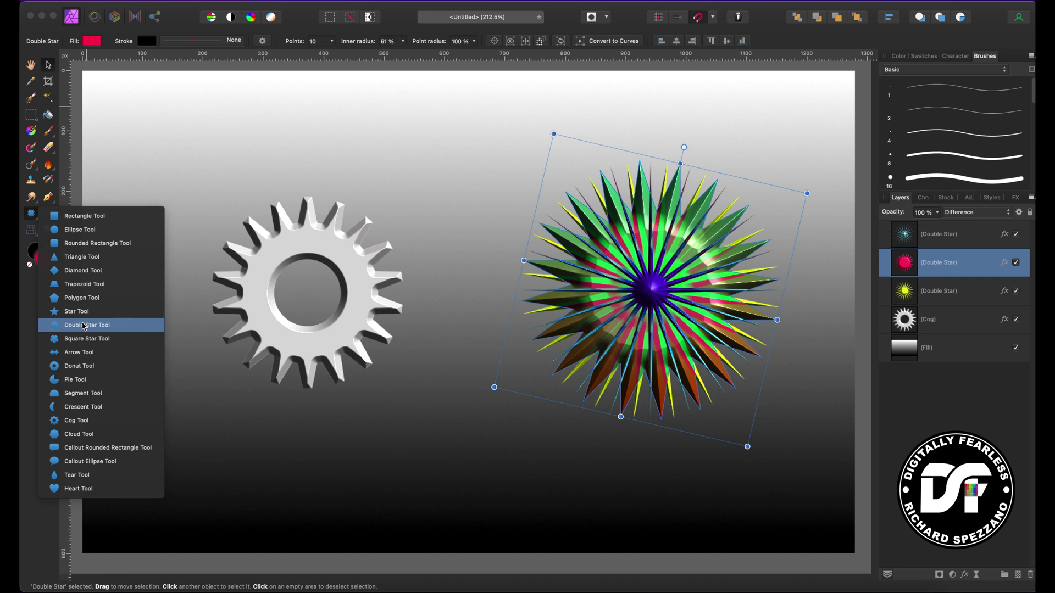
{"action": "left_click", "coordinate": [81, 275]}
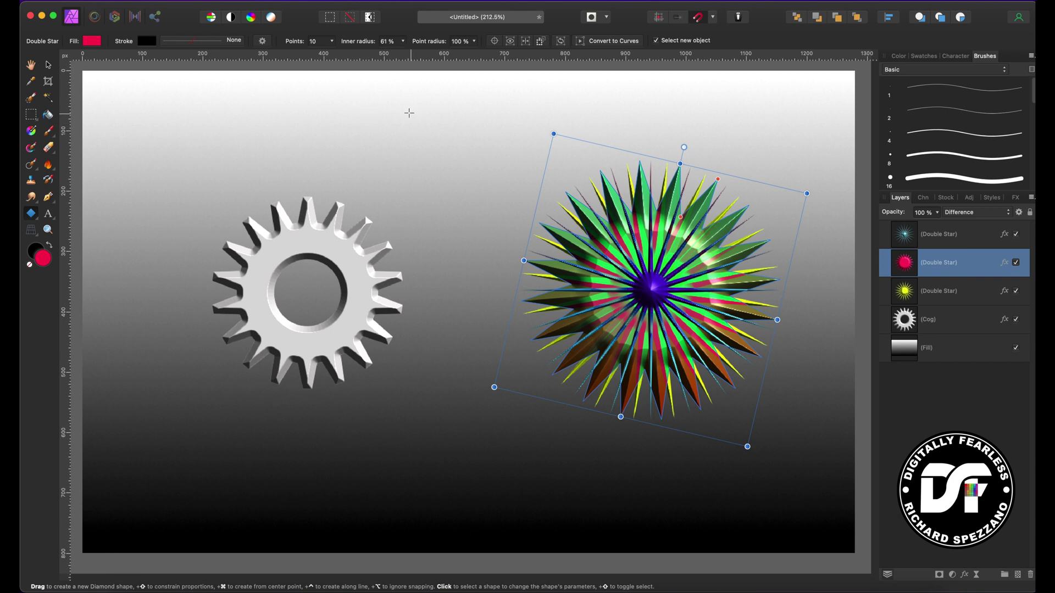
{"action": "left_click_drag", "start_coordinate": [403, 112], "coordinate": [530, 230]}
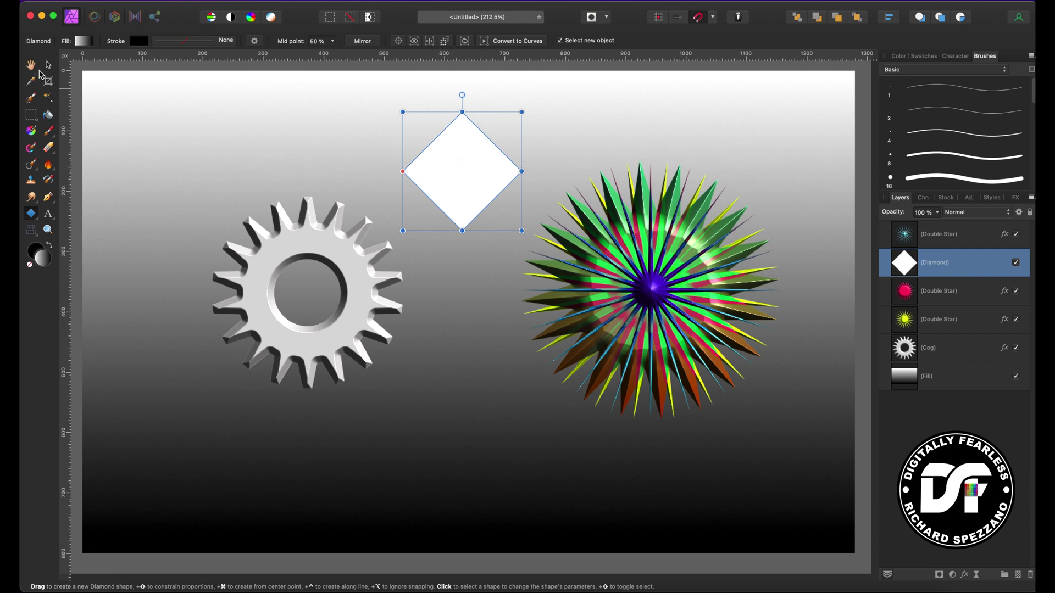
{"action": "left_click", "coordinate": [48, 65]}
{"action": "left_click_drag", "start_coordinate": [462, 230], "coordinate": [462, 197]}
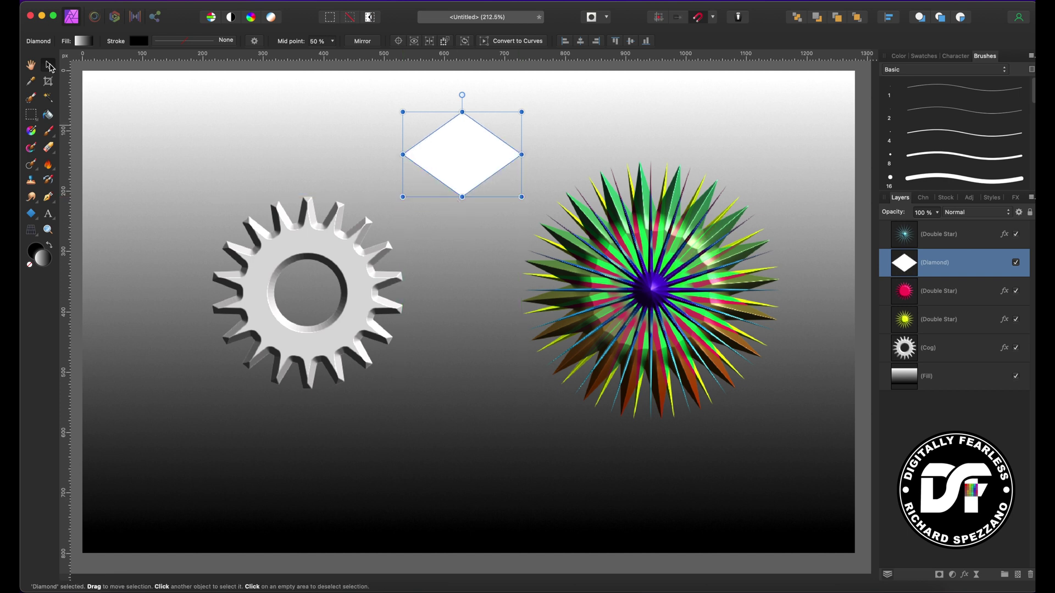
Convert the diamond to curves and add a node on each of its two upper edges
{"action": "left_click", "coordinate": [518, 41]}
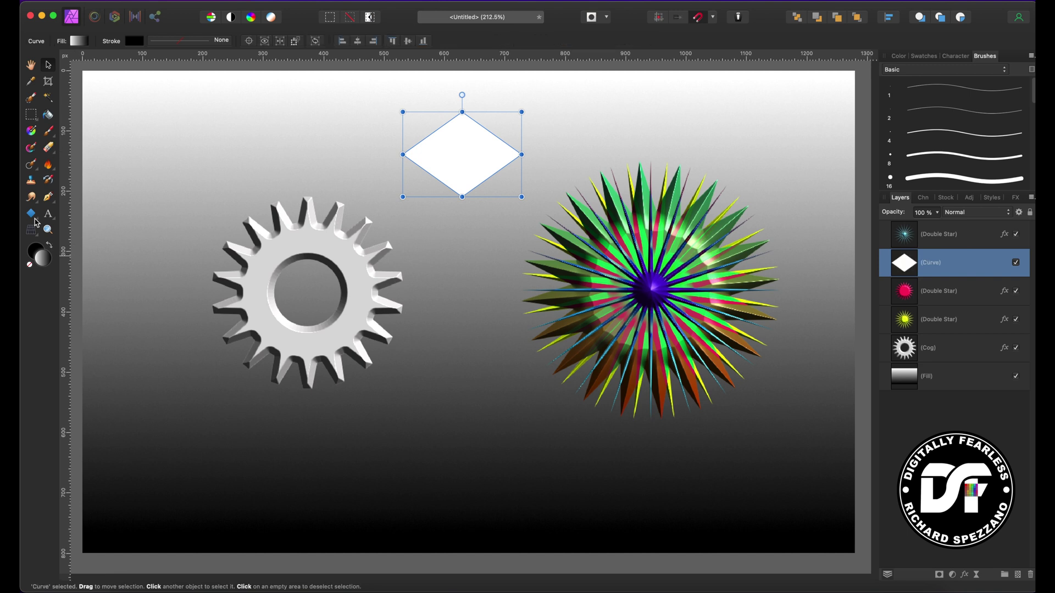
{"action": "left_click", "coordinate": [91, 214]}
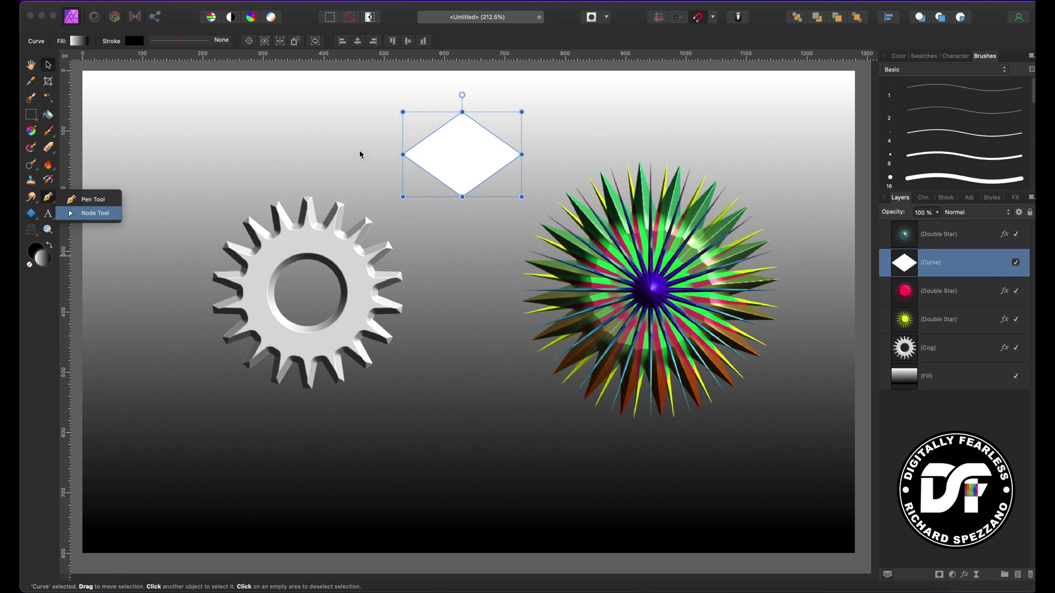
{"action": "left_click", "coordinate": [429, 137]}
{"action": "left_click", "coordinate": [500, 140]}
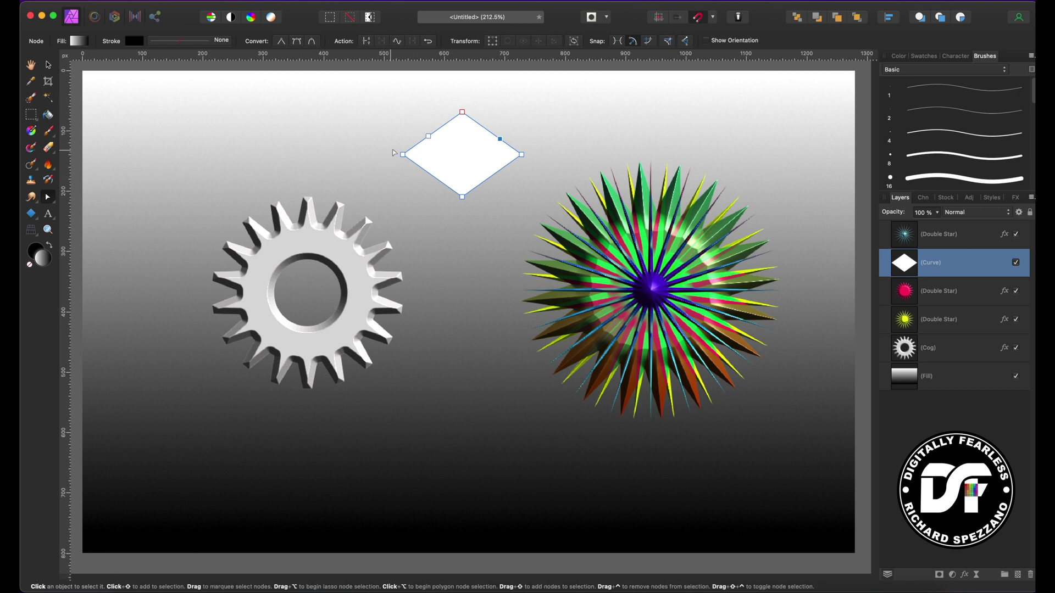
Pull the shape's side nodes outward and up into wings, and reshape its top peak into a rounded head with an extra node
{"action": "left_click_drag", "start_coordinate": [403, 154], "coordinate": [320, 114]}
{"action": "left_click_drag", "start_coordinate": [521, 156], "coordinate": [600, 106]}
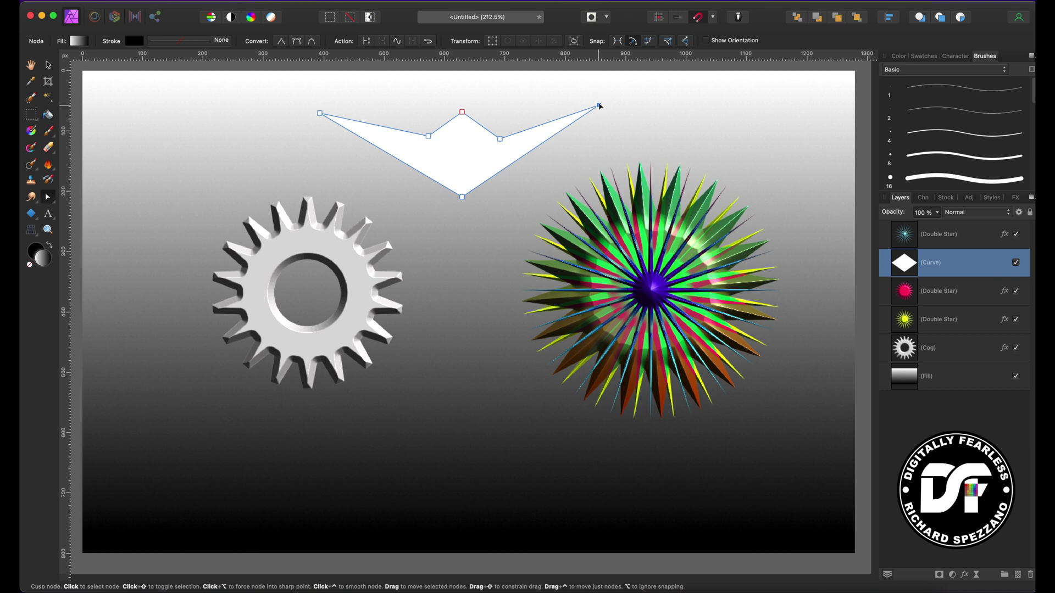
{"action": "left_click", "coordinate": [476, 122]}
{"action": "mouse_move", "coordinate": [464, 115]}
{"action": "left_mouse_down"}
{"action": "mouse_move", "coordinate": [451, 103]}
{"action": "mouse_move", "coordinate": [451, 122]}
{"action": "mouse_move", "coordinate": [478, 104]}
{"action": "left_mouse_up"}
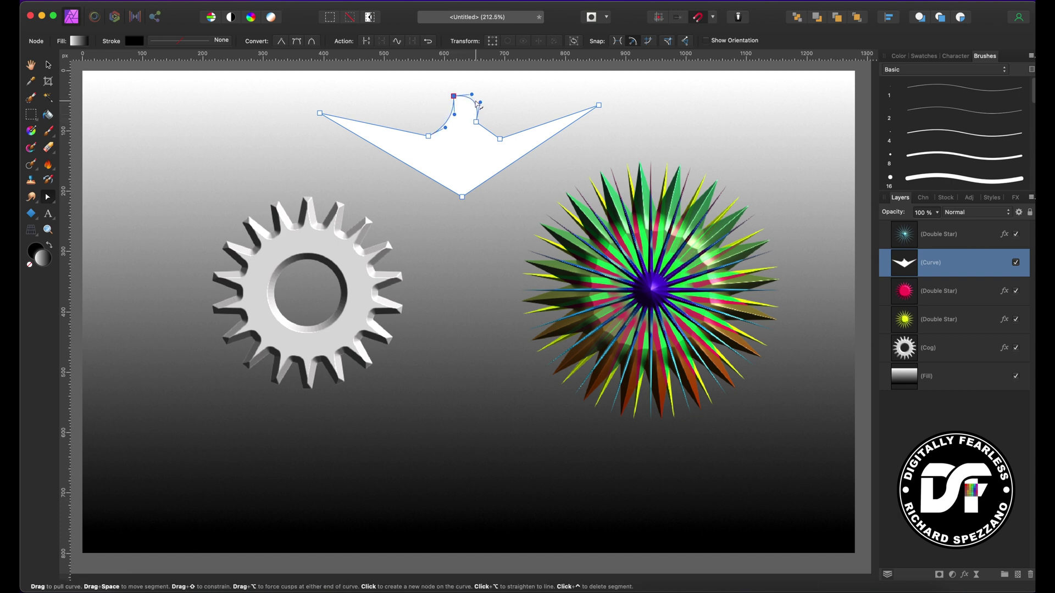
{"action": "left_click_drag", "start_coordinate": [451, 98], "coordinate": [447, 102]}
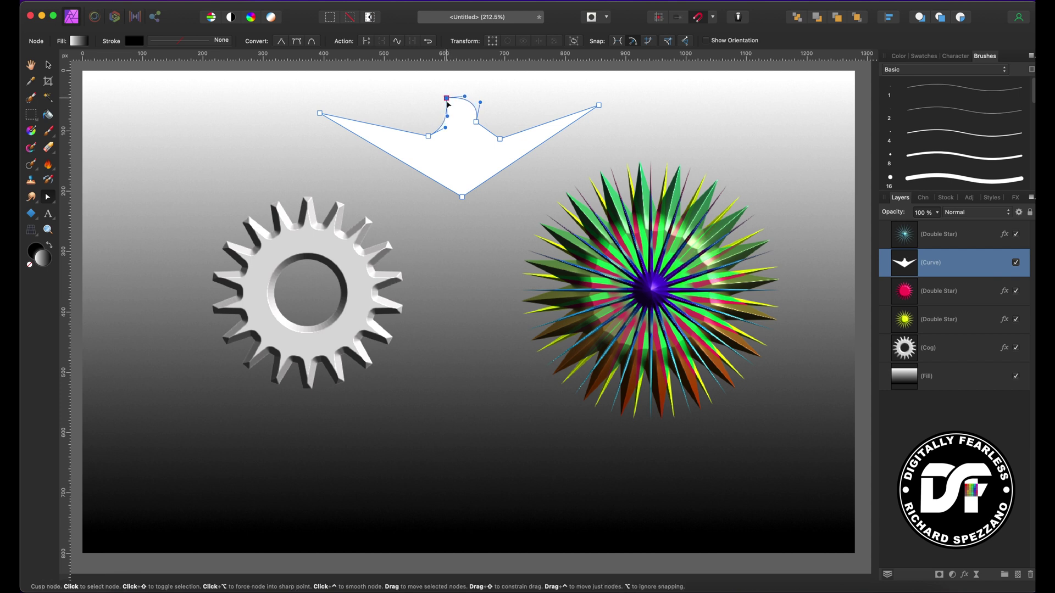
{"action": "left_click_drag", "start_coordinate": [429, 138], "coordinate": [436, 136]}
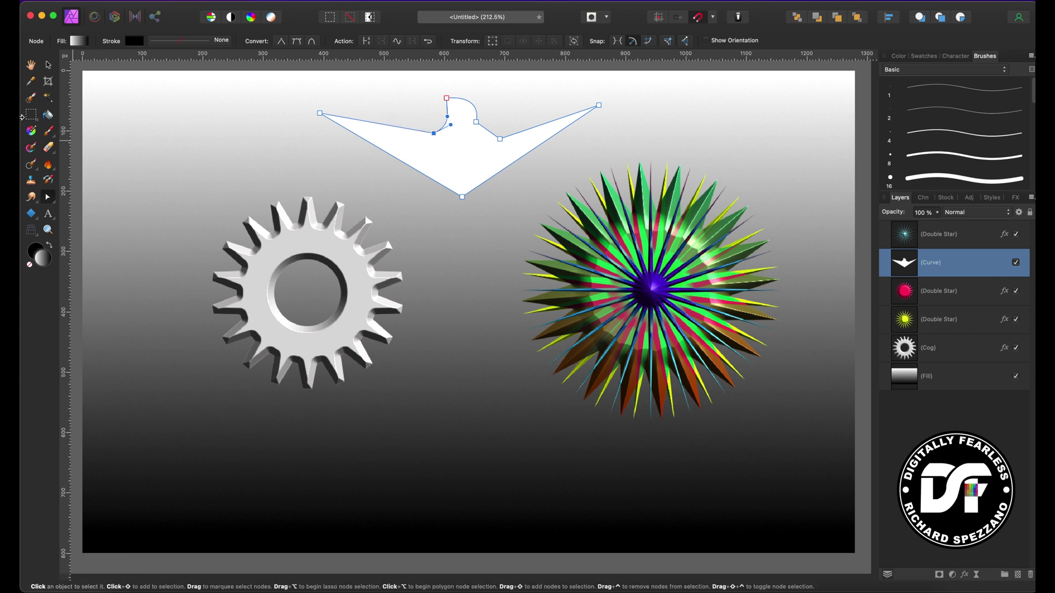
{"action": "left_click", "coordinate": [48, 65]}
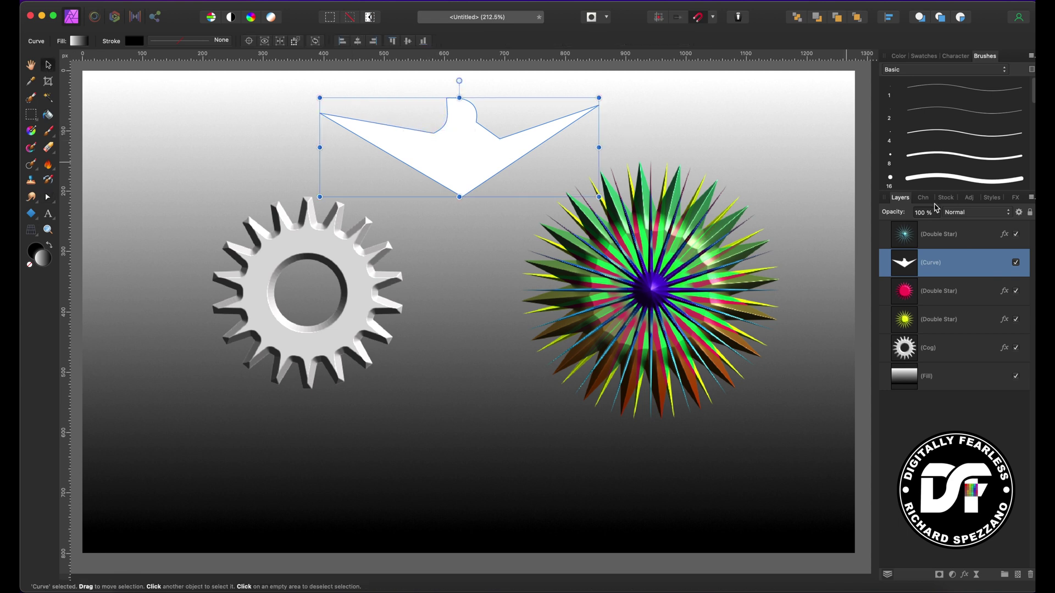
Apply a 3D layer effect to the winged curve with a radius of 39 px
{"action": "left_click", "coordinate": [964, 575]}
{"action": "left_click", "coordinate": [705, 376]}
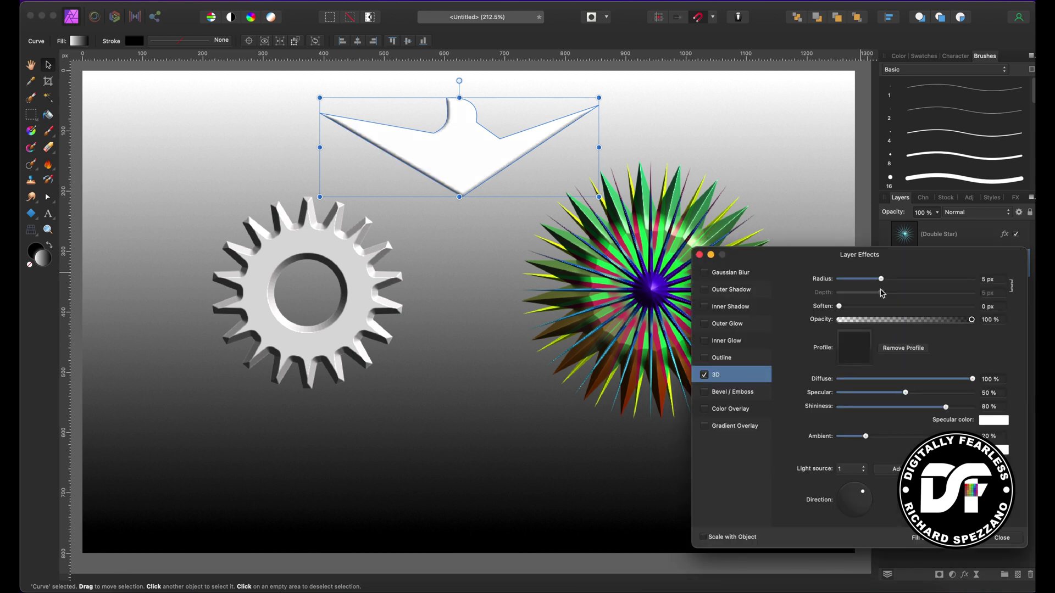
{"action": "left_click_drag", "start_coordinate": [882, 279], "coordinate": [941, 280]}
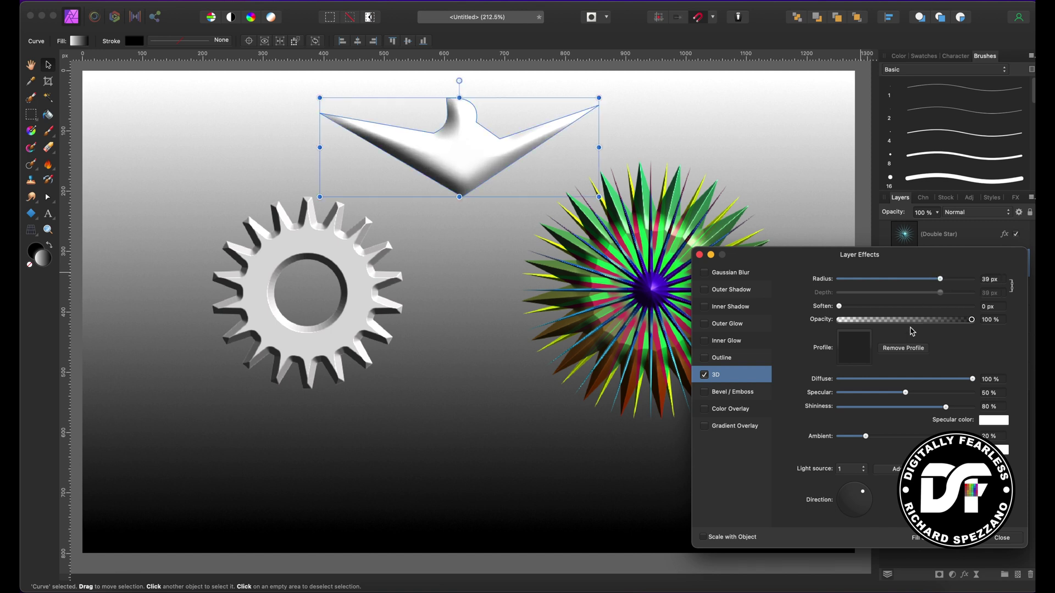
Give the 3D effect the straight diagonal standard profile, then bend it with added nodes into a high peak followed by a deep dip
{"action": "left_click", "coordinate": [853, 356]}
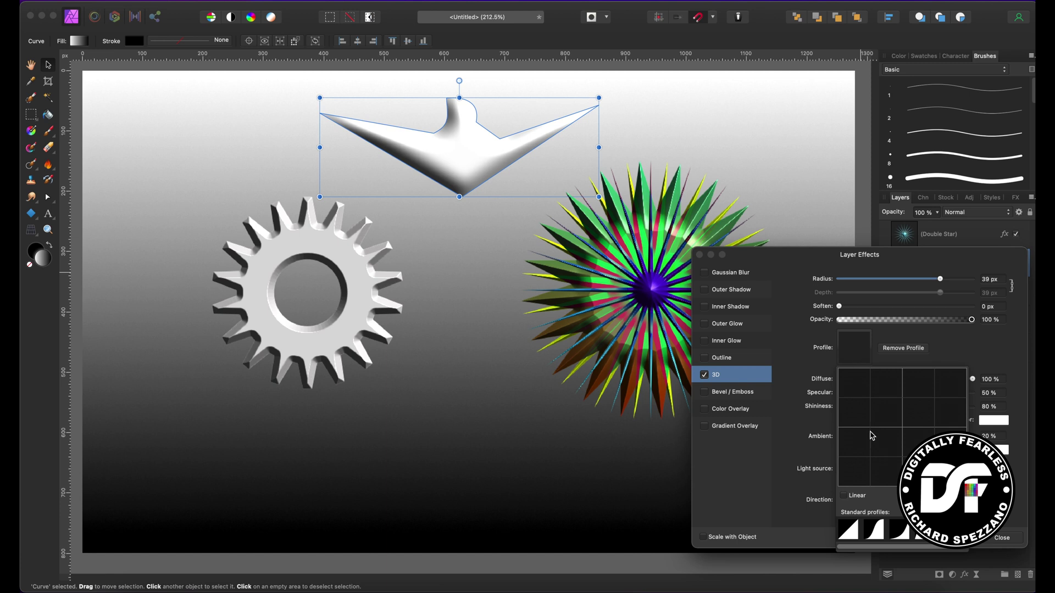
{"action": "left_click", "coordinate": [849, 530]}
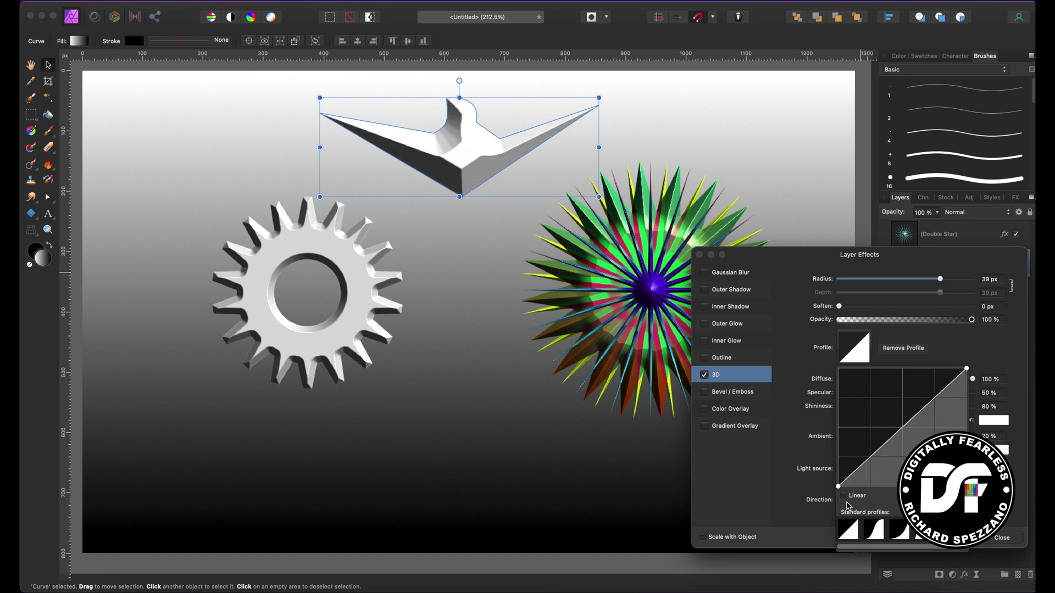
{"action": "left_click_drag", "start_coordinate": [853, 470], "coordinate": [852, 461]}
{"action": "left_click", "coordinate": [910, 396]}
{"action": "left_click_drag", "start_coordinate": [933, 386], "coordinate": [935, 461]}
{"action": "left_click_drag", "start_coordinate": [838, 486], "coordinate": [856, 438]}
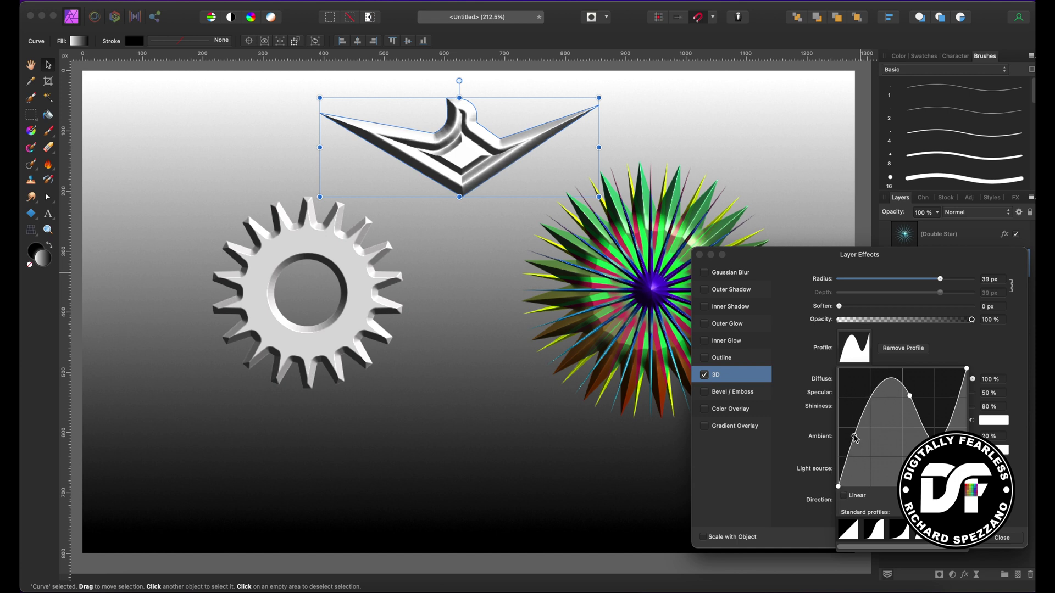
{"action": "left_click", "coordinate": [699, 255]}
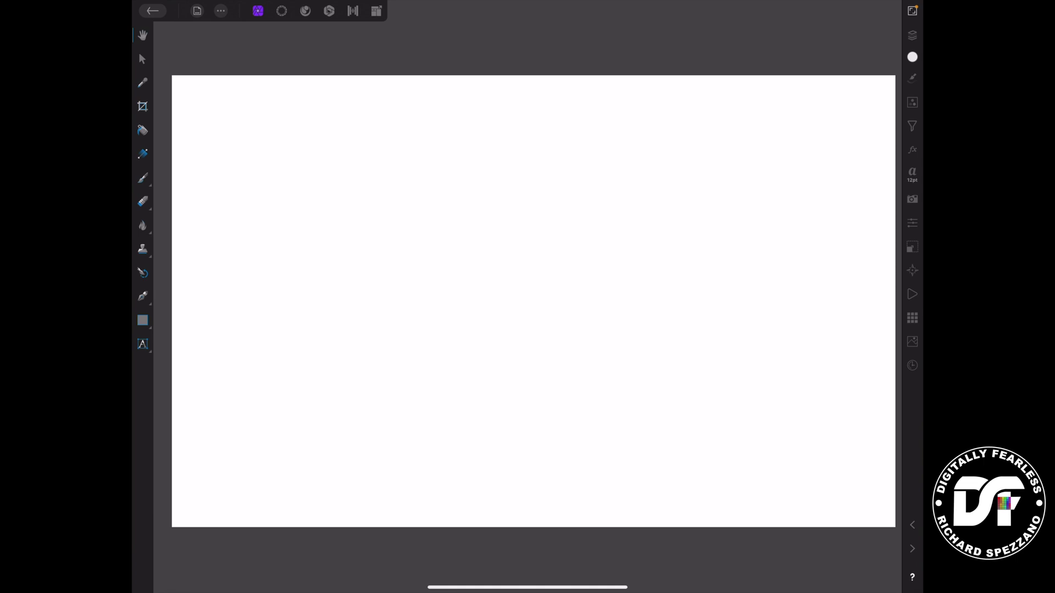
Draw a cog in the left half of the blank white canvas and set it to 18 teeth
{"action": "left_click", "coordinate": [142, 320]}
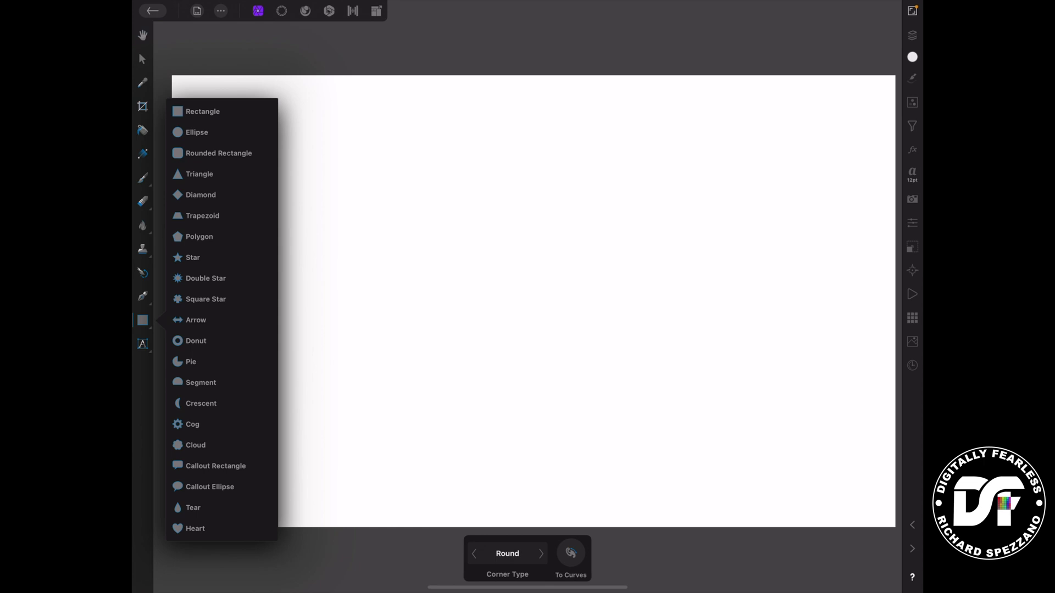
{"action": "left_click", "coordinate": [192, 424]}
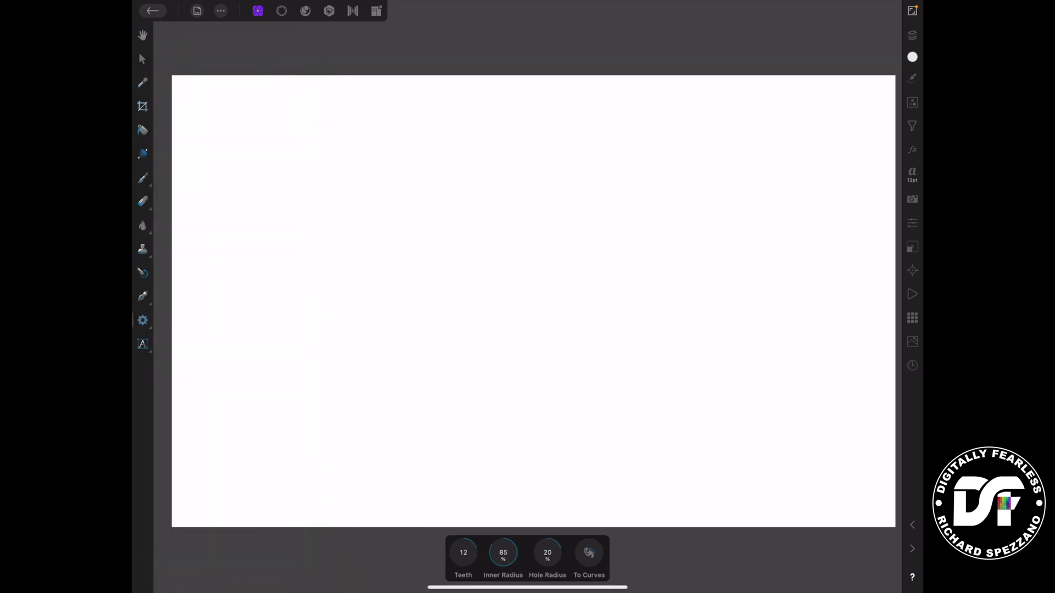
{"action": "left_click_drag", "start_coordinate": [323, 163], "coordinate": [514, 361]}
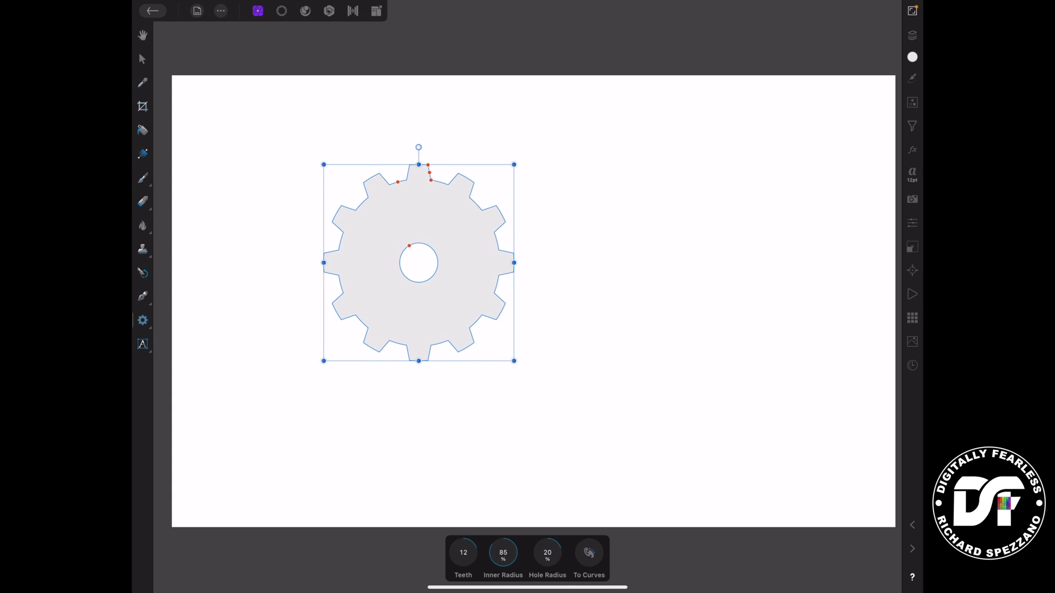
{"action": "left_click", "coordinate": [499, 555]}
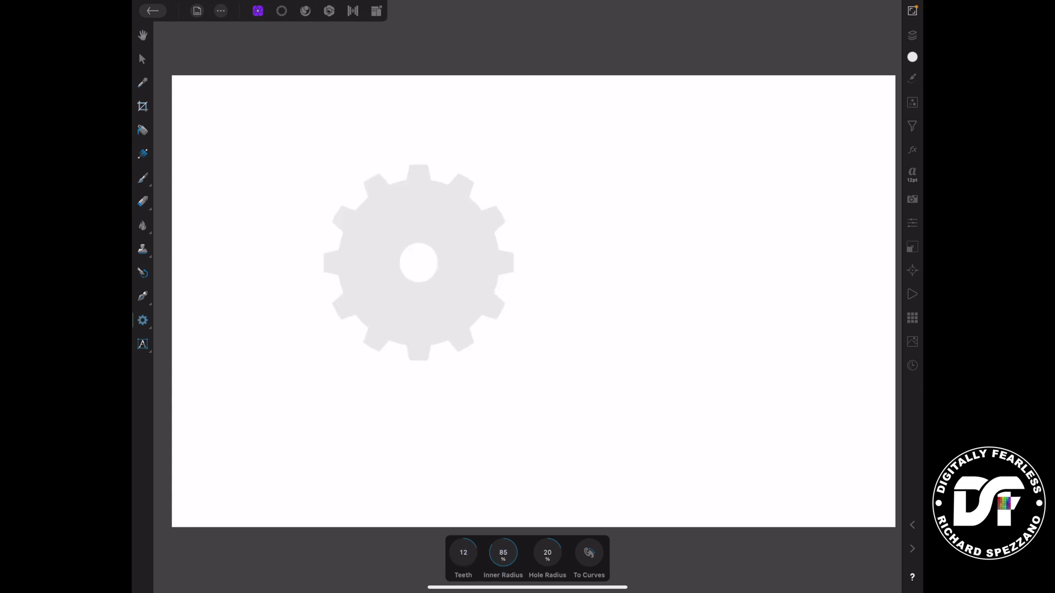
{"action": "left_click", "coordinate": [504, 511]}
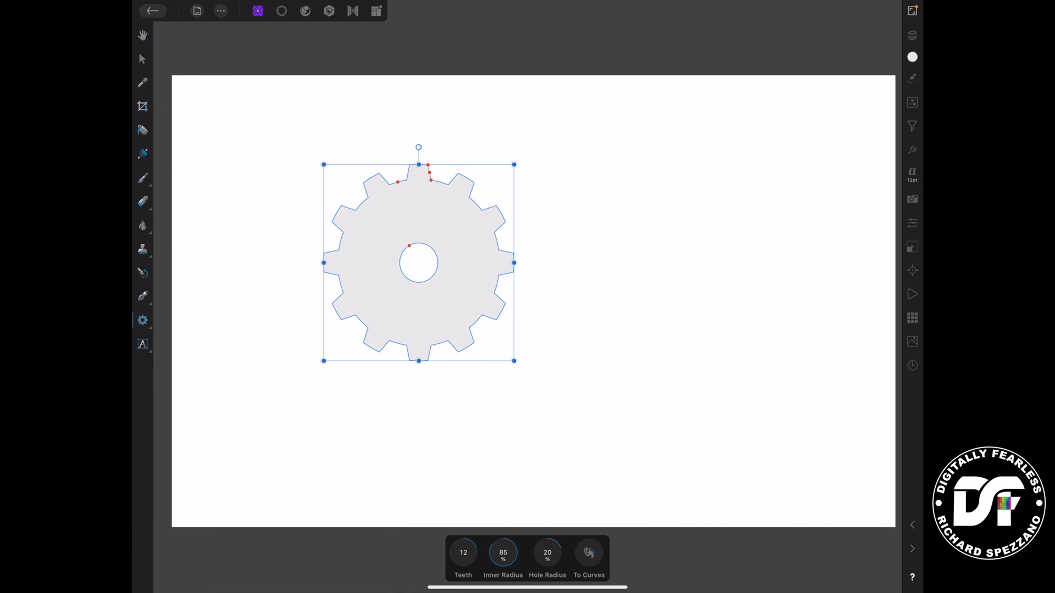
{"action": "mouse_move", "coordinate": [463, 553]}
{"action": "left_mouse_down"}
{"action": "mouse_move", "coordinate": [490, 539]}
{"action": "mouse_move", "coordinate": [475, 552]}
{"action": "left_mouse_up"}
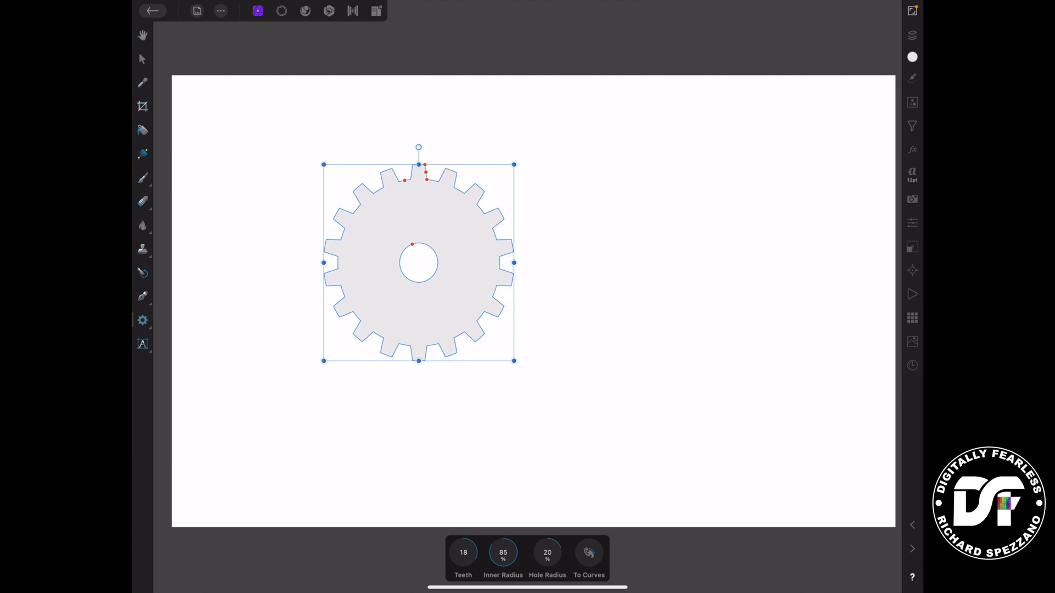
Enable the 3D layer effect on the cog and set its radius to 18.6 px
{"action": "left_click", "coordinate": [912, 149]}
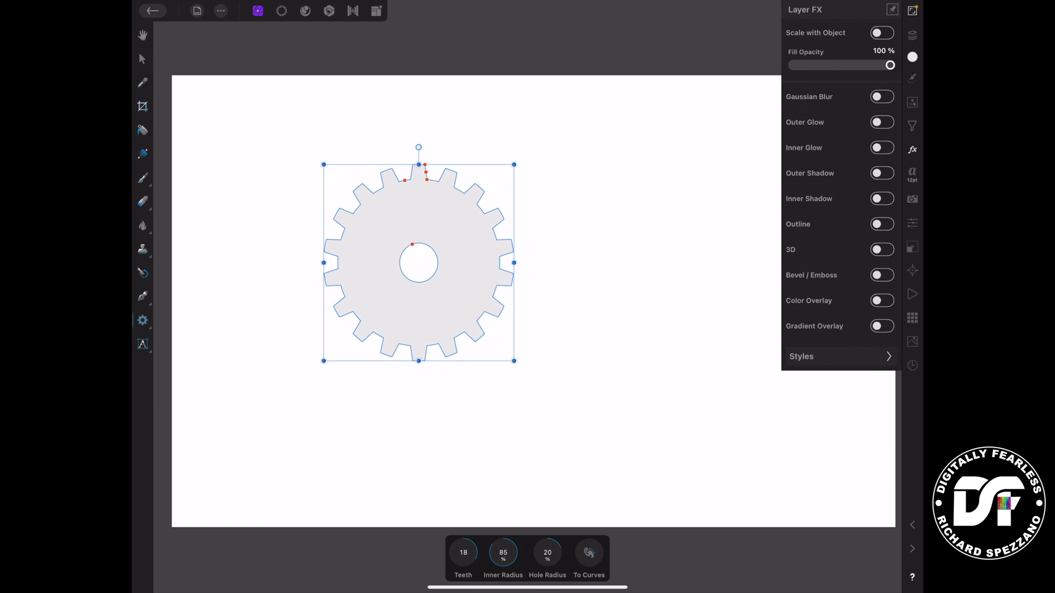
{"action": "left_click", "coordinate": [912, 150]}
{"action": "left_click", "coordinate": [912, 150]}
{"action": "left_click", "coordinate": [811, 248]}
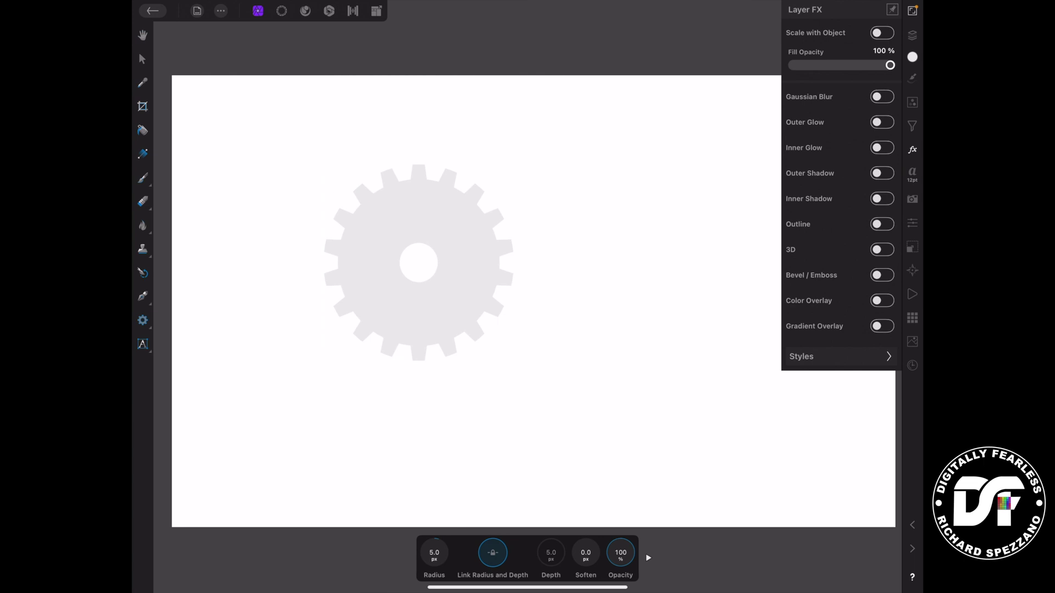
{"action": "left_click_drag", "start_coordinate": [434, 554], "coordinate": [443, 556]}
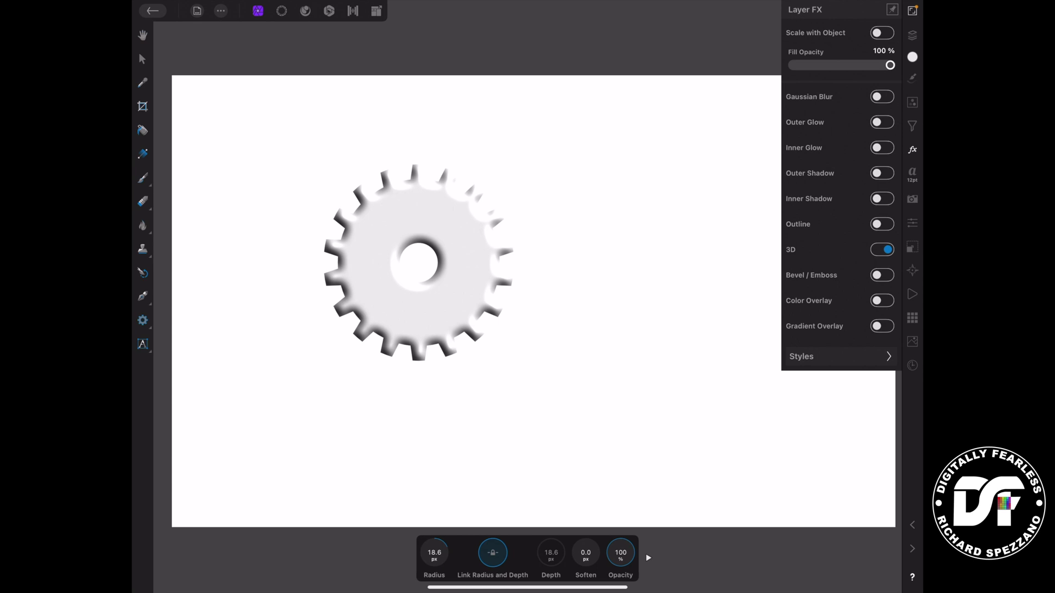
Reshape the cog's 3D profile curve by adjusting its nodes and pulling the upper end node inward for a steeper slope
{"action": "left_click", "coordinate": [648, 558]}
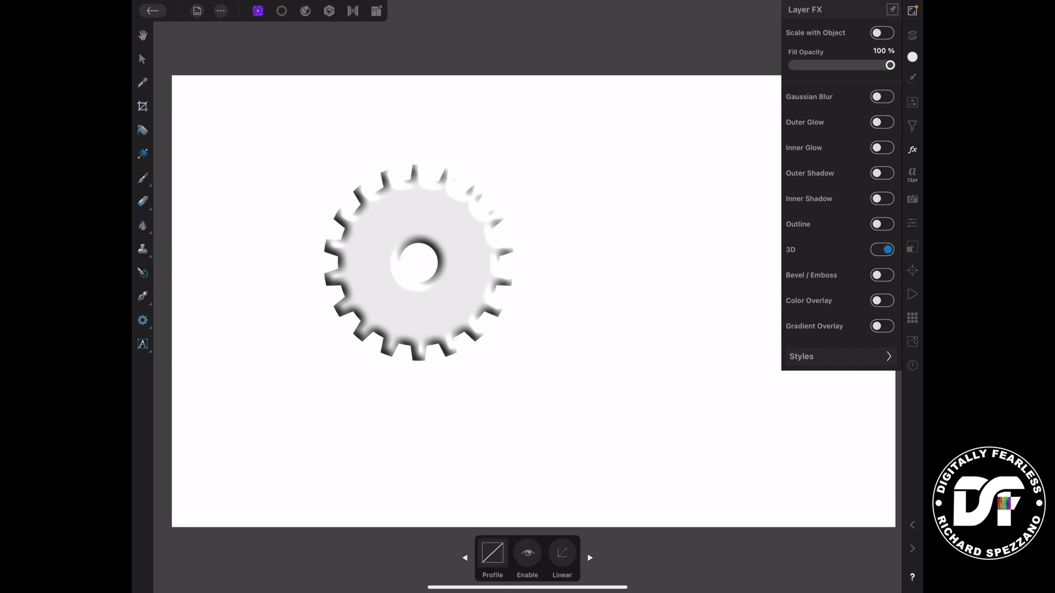
{"action": "left_click", "coordinate": [492, 553]}
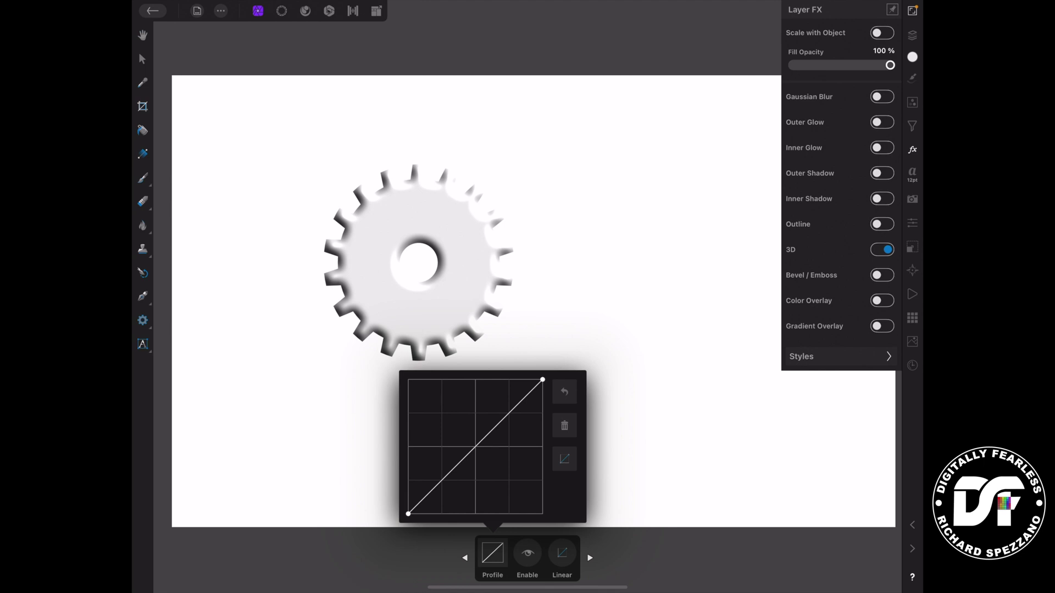
{"action": "mouse_move", "coordinate": [543, 380]}
{"action": "left_mouse_down"}
{"action": "mouse_move", "coordinate": [498, 380]}
{"action": "mouse_move", "coordinate": [511, 379]}
{"action": "left_mouse_up"}
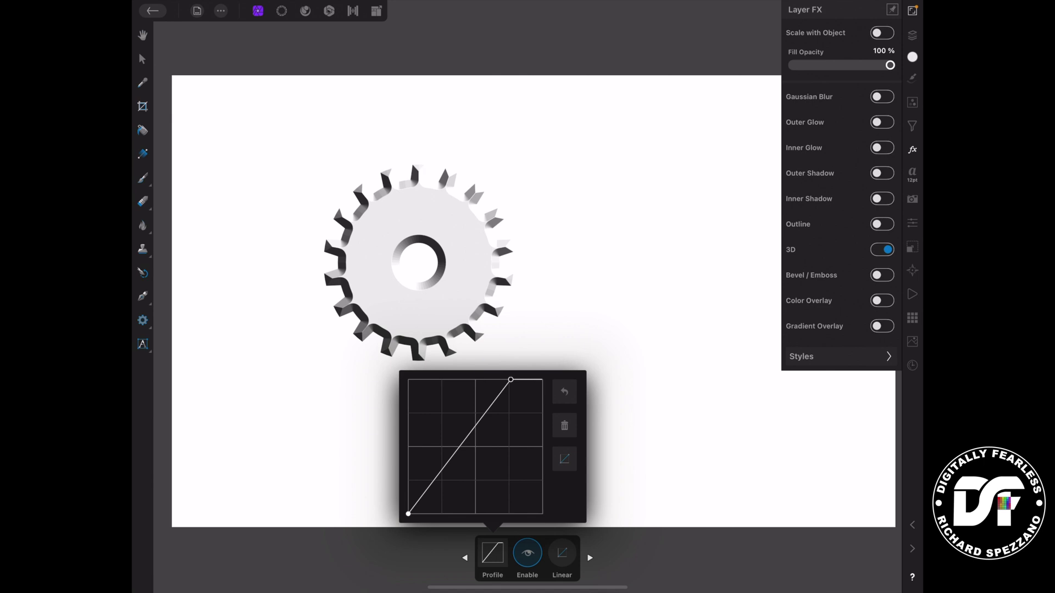
{"action": "left_click_drag", "start_coordinate": [510, 380], "coordinate": [503, 382]}
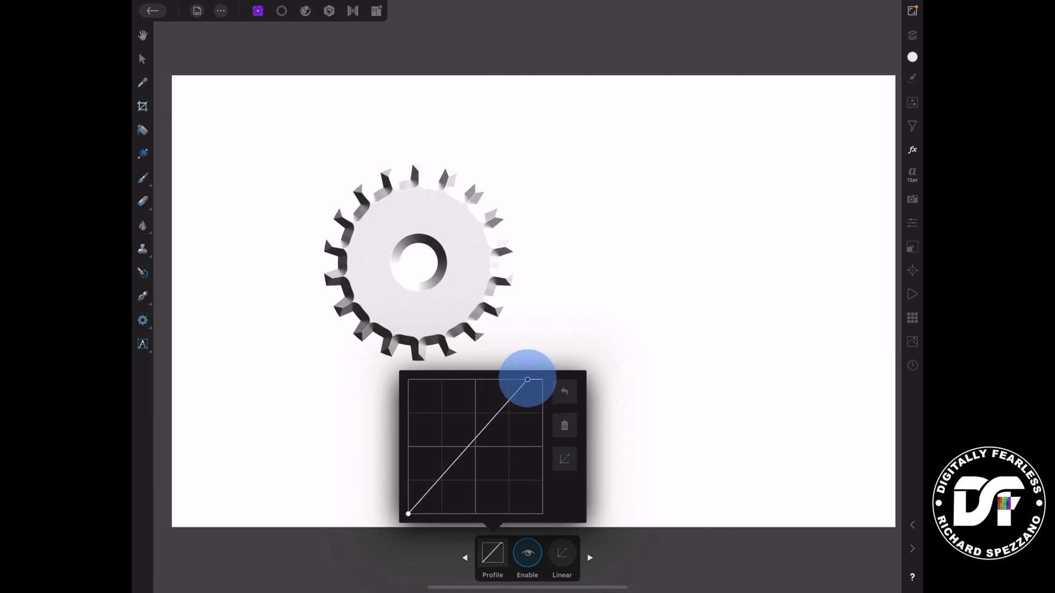
{"action": "mouse_move", "coordinate": [502, 382]}
{"action": "left_mouse_down"}
{"action": "mouse_move", "coordinate": [544, 381]}
{"action": "mouse_move", "coordinate": [454, 382]}
{"action": "mouse_move", "coordinate": [539, 380]}
{"action": "left_mouse_up"}
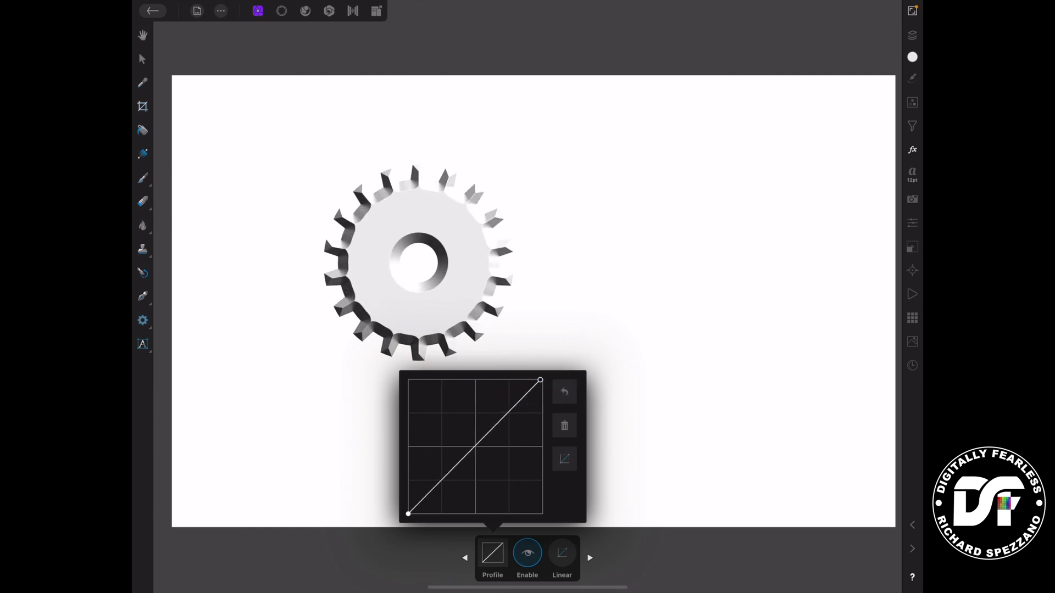
{"action": "left_click_drag", "start_coordinate": [410, 478], "coordinate": [408, 512]}
{"action": "mouse_move", "coordinate": [476, 446]}
{"action": "left_mouse_down"}
{"action": "mouse_move", "coordinate": [485, 384]}
{"action": "mouse_move", "coordinate": [529, 450]}
{"action": "mouse_move", "coordinate": [487, 424]}
{"action": "left_mouse_up"}
{"action": "left_click_drag", "start_coordinate": [540, 380], "coordinate": [498, 384]}
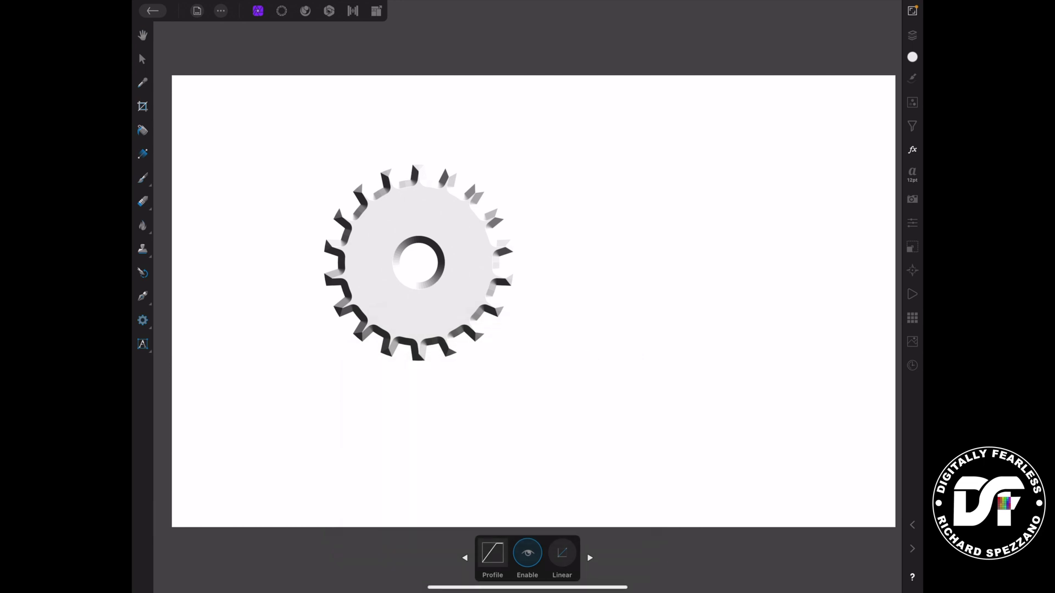
Move the cog down and toward the left edge of the canvas
{"action": "left_click", "coordinate": [142, 58]}
{"action": "left_click_drag", "start_coordinate": [386, 267], "coordinate": [319, 296]}
{"action": "left_click_drag", "start_coordinate": [402, 333], "coordinate": [418, 334]}
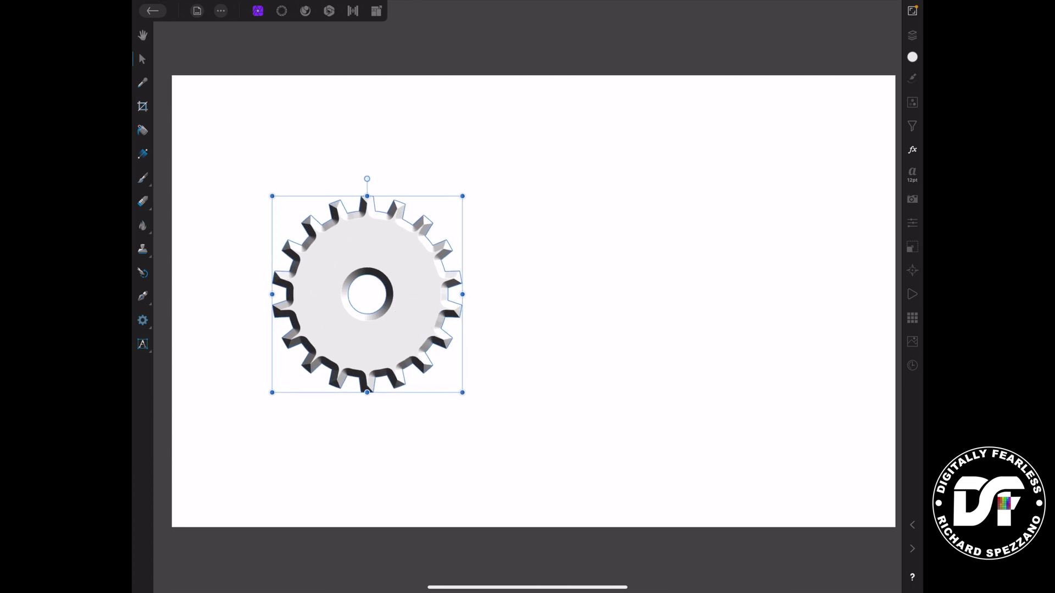
Add a fill layer and place it beneath the cog layer
{"action": "left_click", "coordinate": [913, 35]}
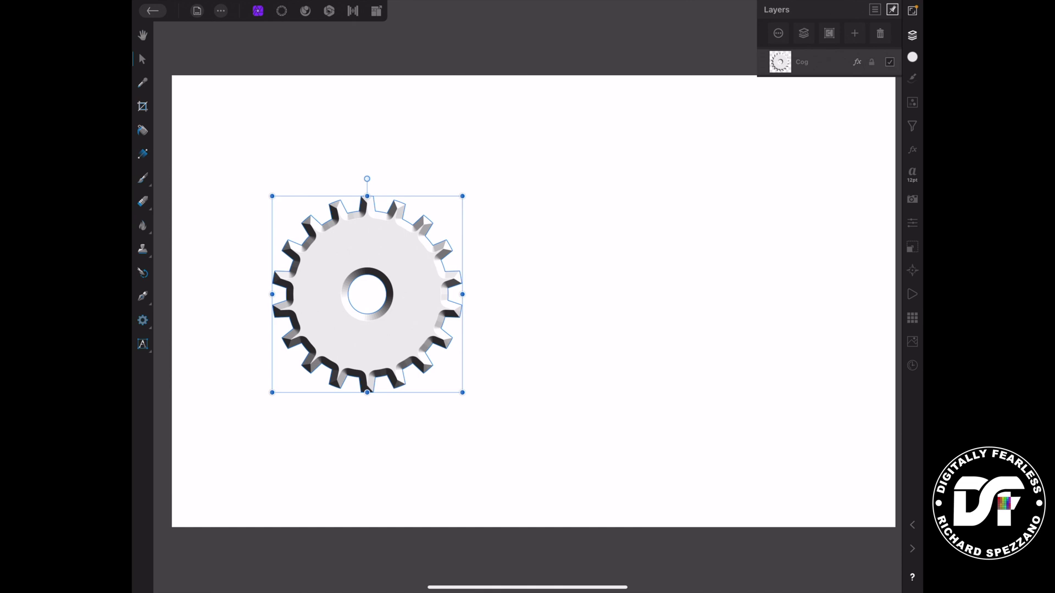
{"action": "left_click", "coordinate": [854, 34]}
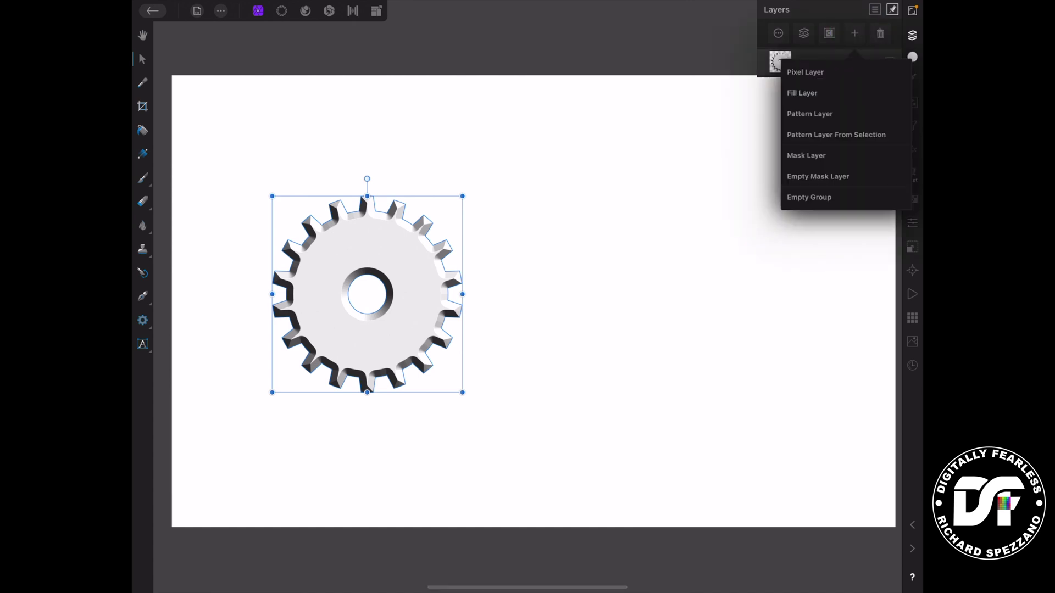
{"action": "left_click", "coordinate": [802, 93]}
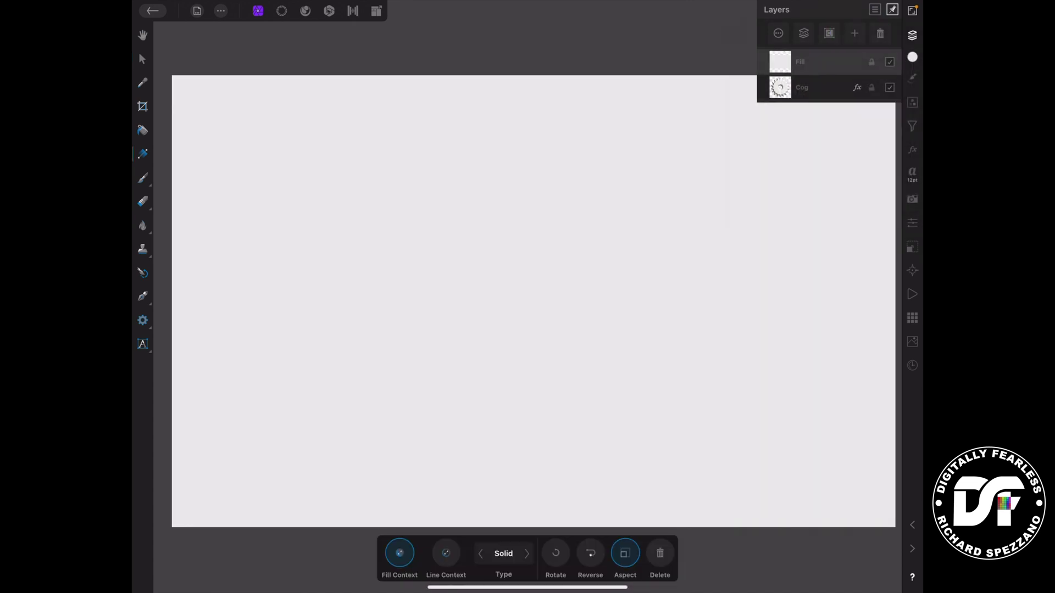
{"action": "left_click", "coordinate": [817, 105]}
{"action": "left_click_drag", "start_coordinate": [817, 59], "coordinate": [816, 91]}
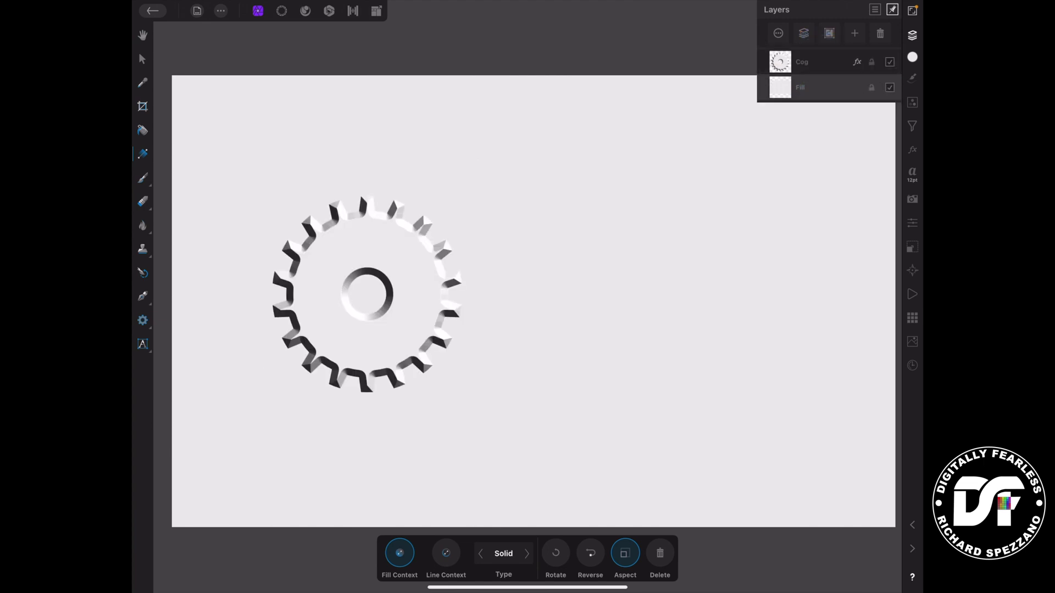
Give the fill layer a vertical gradient, reverse it to run from black at the top to light, and move the cog up and left
{"action": "left_click", "coordinate": [142, 154]}
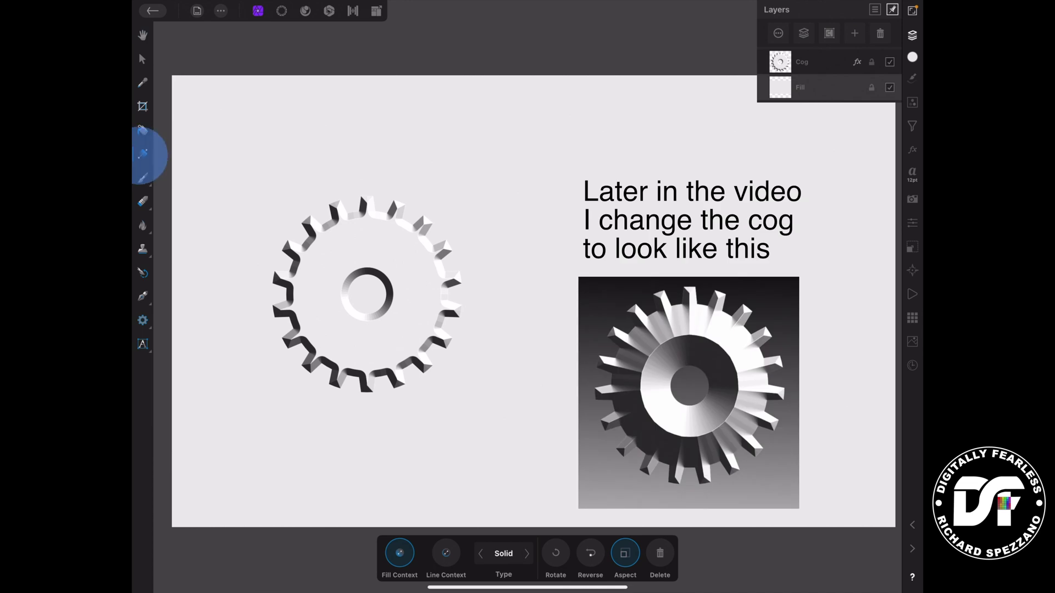
{"action": "left_click", "coordinate": [141, 151]}
{"action": "left_click_drag", "start_coordinate": [501, 111], "coordinate": [495, 468]}
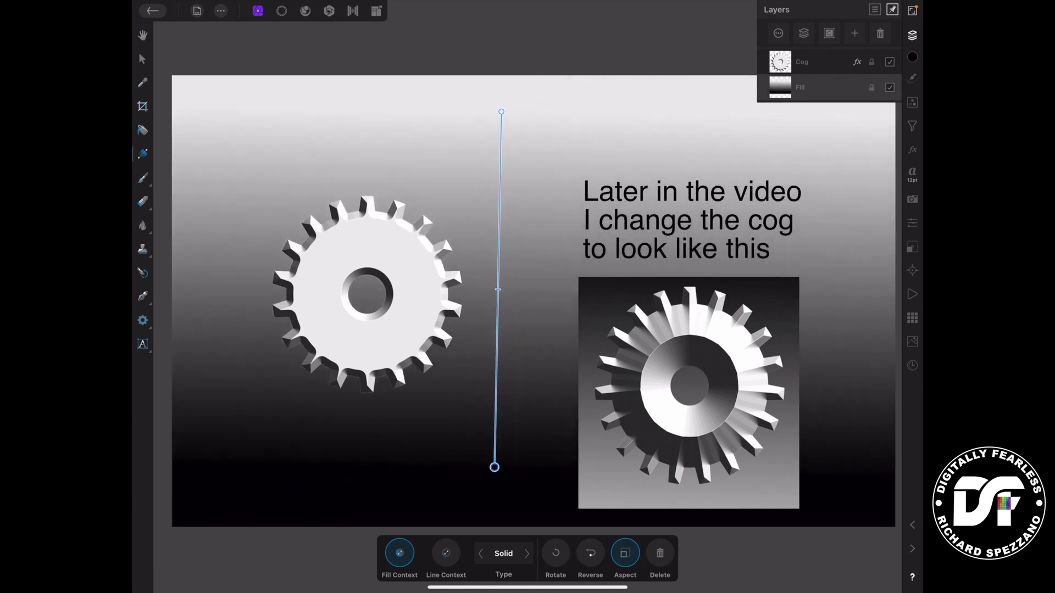
{"action": "left_click", "coordinate": [590, 554]}
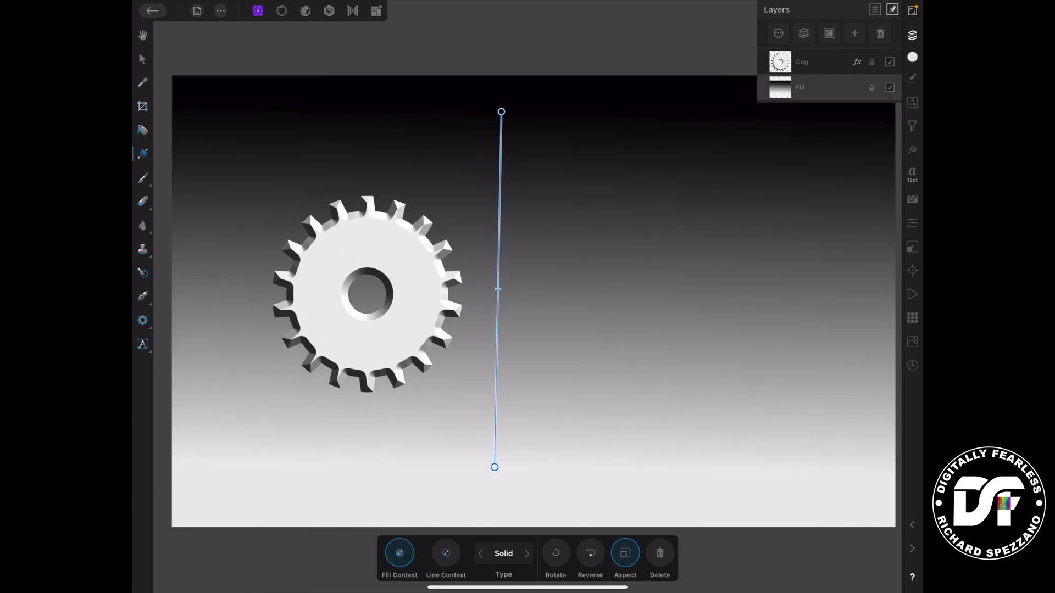
{"action": "left_click", "coordinate": [142, 59]}
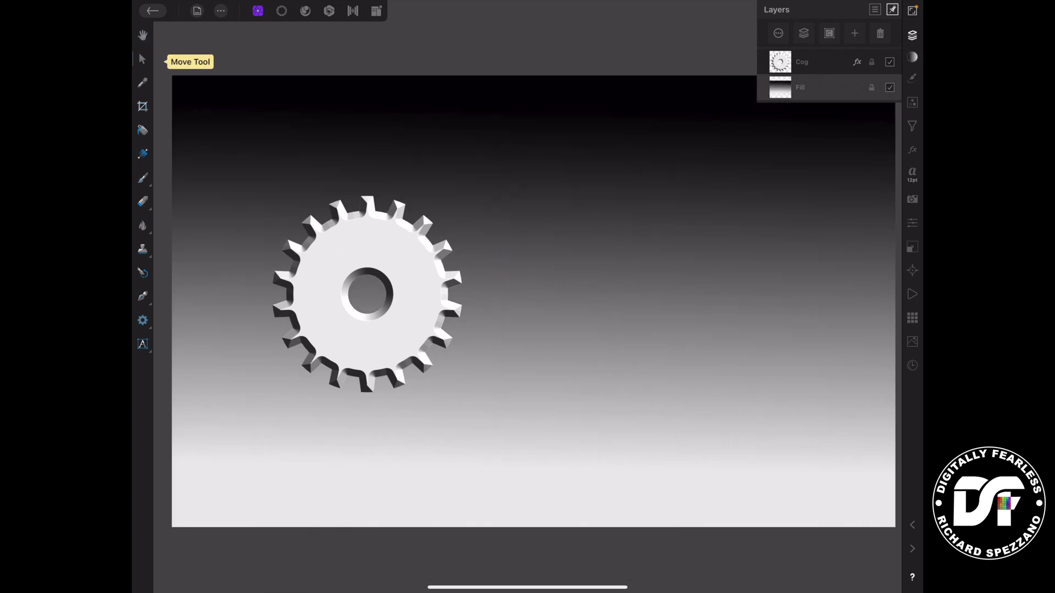
{"action": "left_click_drag", "start_coordinate": [367, 293], "coordinate": [325, 252]}
Draw a large five-point double star to the right of the cog and fill it with white
{"action": "left_click", "coordinate": [142, 320]}
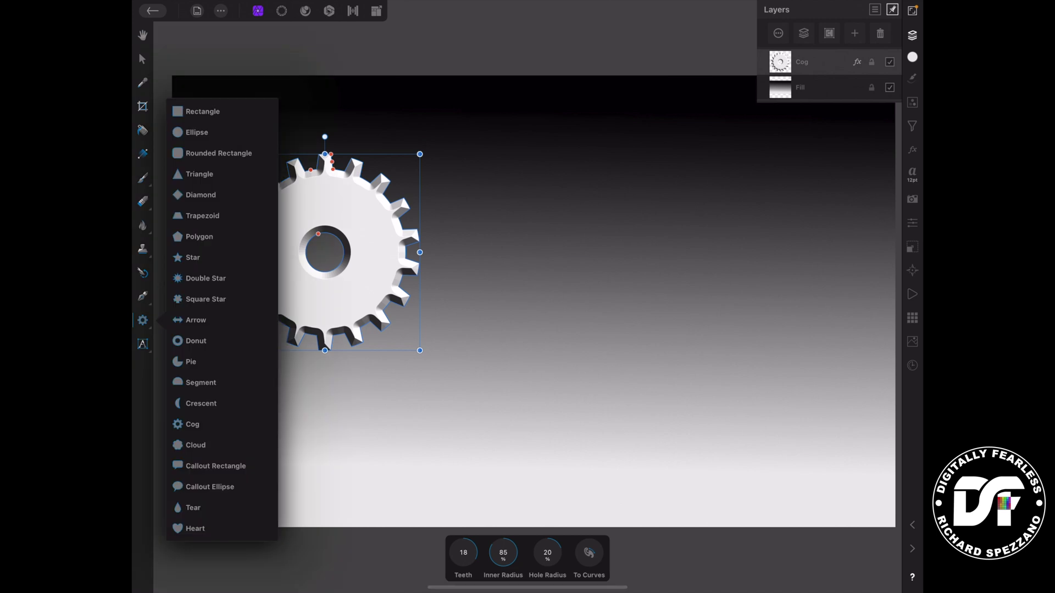
{"action": "left_click", "coordinate": [203, 278]}
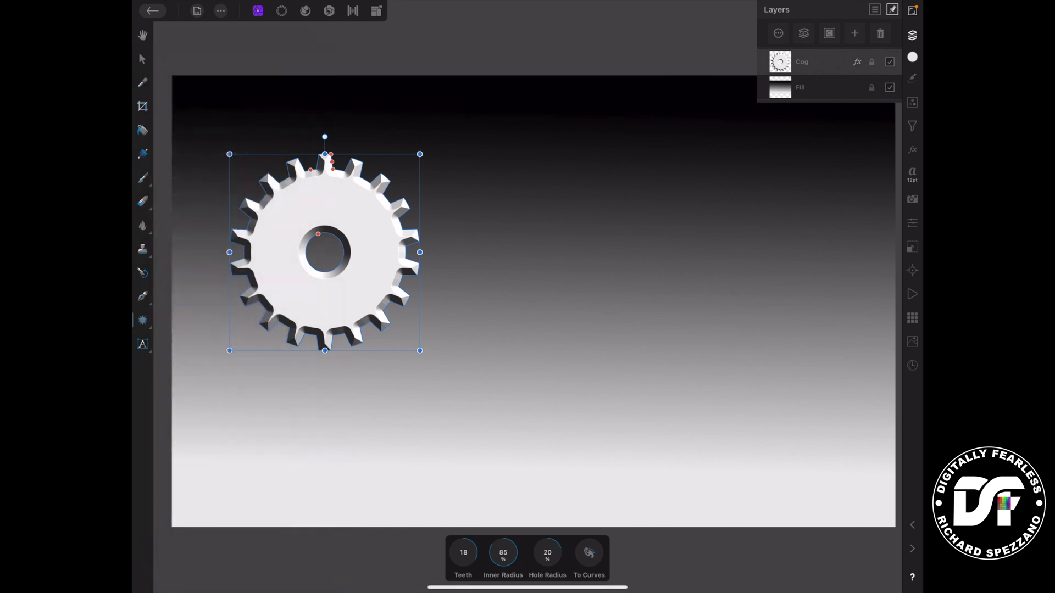
{"action": "left_click_drag", "start_coordinate": [523, 160], "coordinate": [784, 421]}
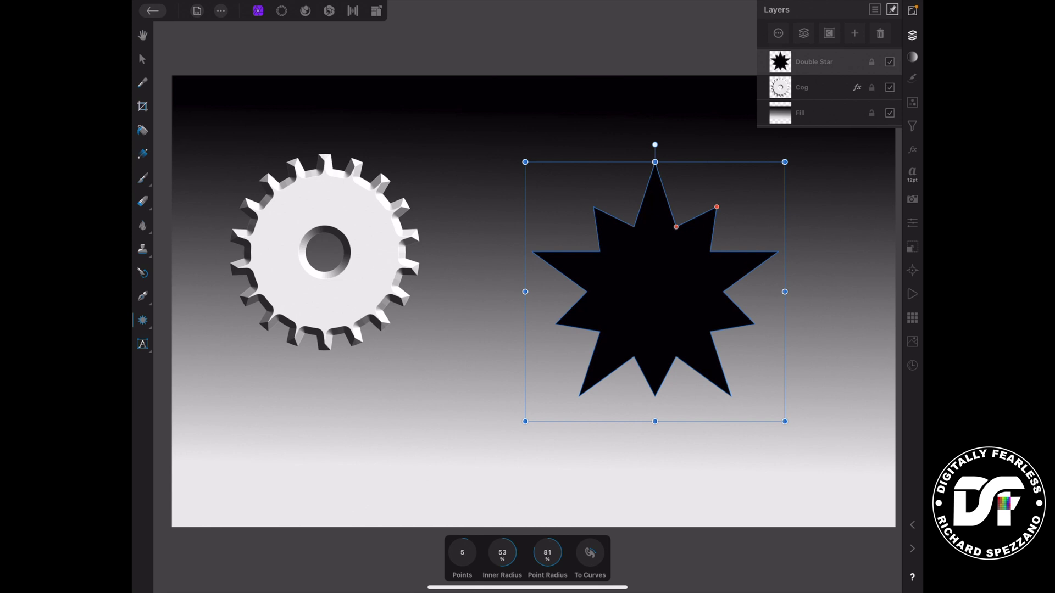
{"action": "left_click", "coordinate": [912, 56]}
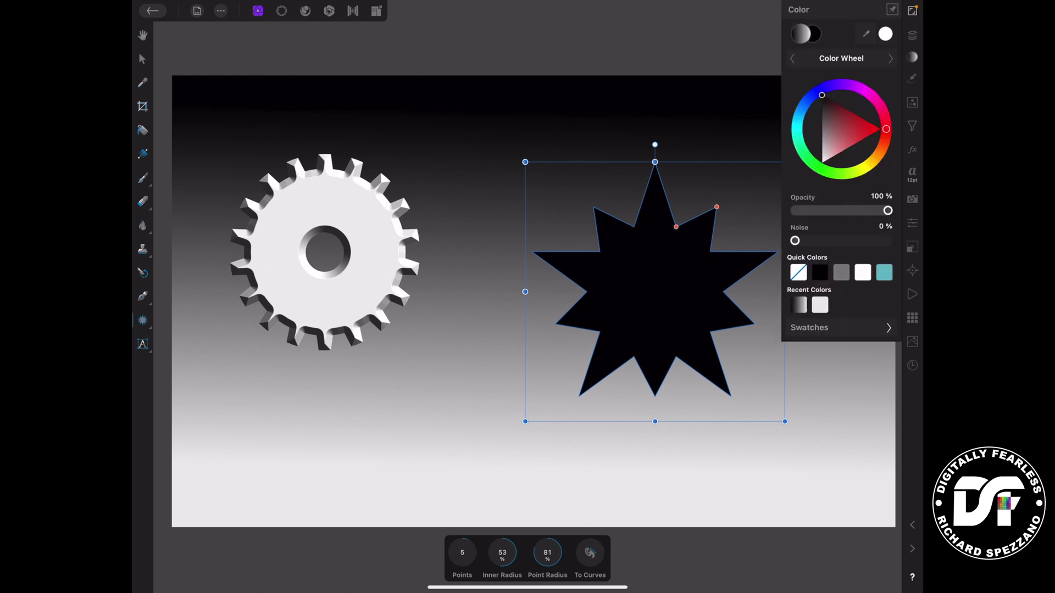
{"action": "left_click", "coordinate": [822, 162]}
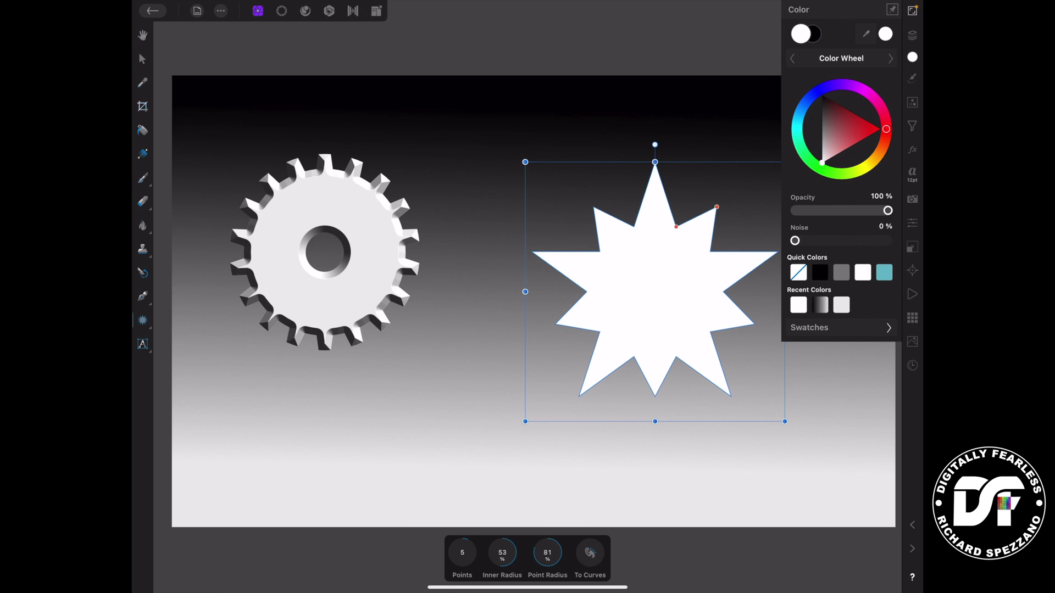
Nudge the double star slightly up and set it to 11 points with 23% inner radius and 97% point radius
{"action": "left_click_drag", "start_coordinate": [655, 291], "coordinate": [659, 290]}
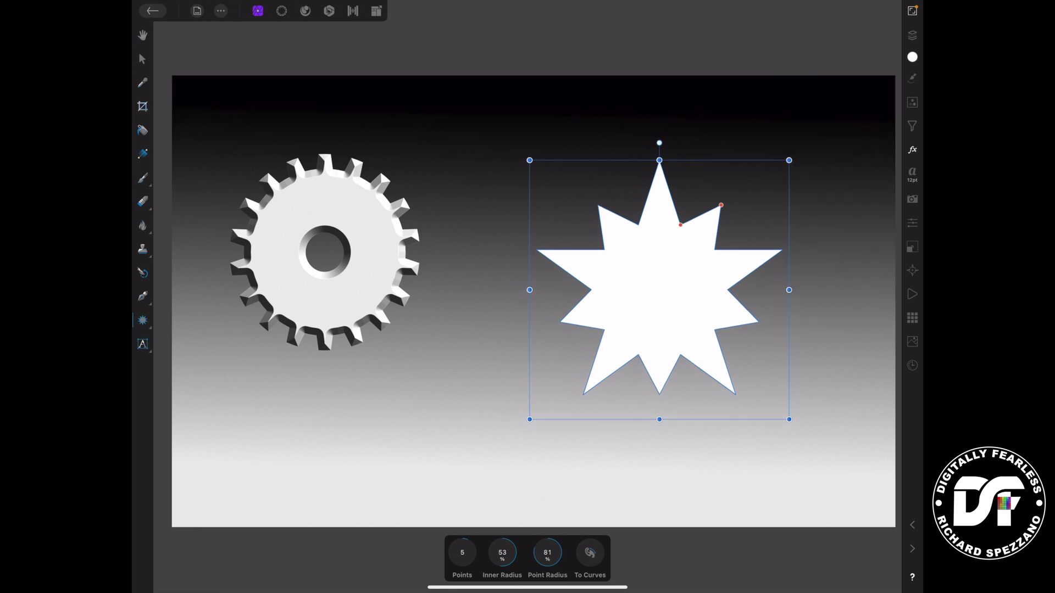
{"action": "left_click_drag", "start_coordinate": [459, 553], "coordinate": [462, 553]}
{"action": "left_click_drag", "start_coordinate": [549, 552], "coordinate": [588, 544]}
{"action": "left_click_drag", "start_coordinate": [503, 553], "coordinate": [463, 556]}
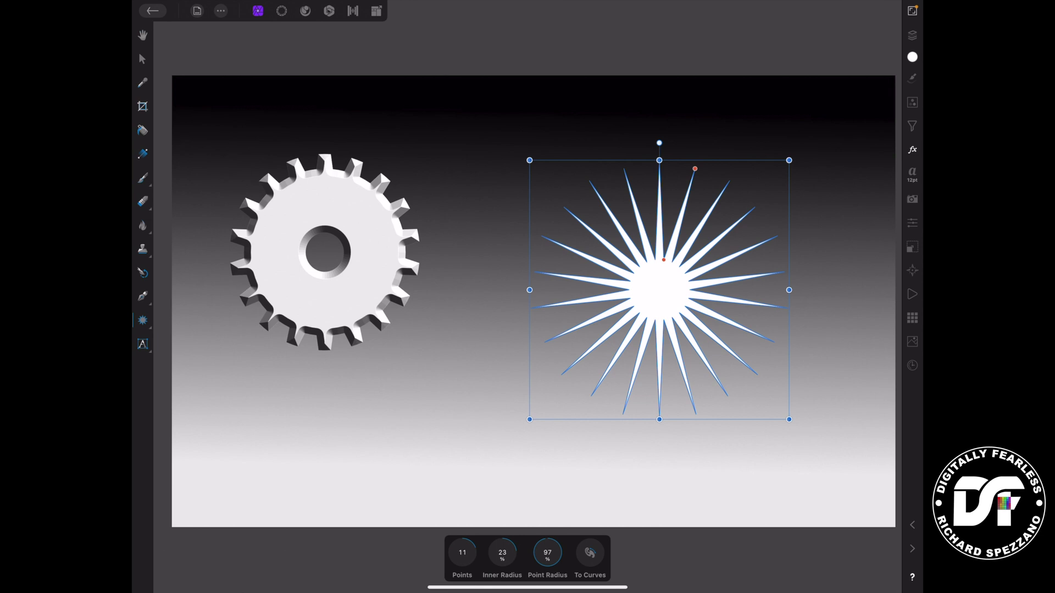
Apply a 3D layer effect with a 9.2 px radius to the star and bend its profile curve downward
{"action": "left_click", "coordinate": [913, 149]}
{"action": "left_click", "coordinate": [822, 251]}
{"action": "key", "text": "ctrl+z"}
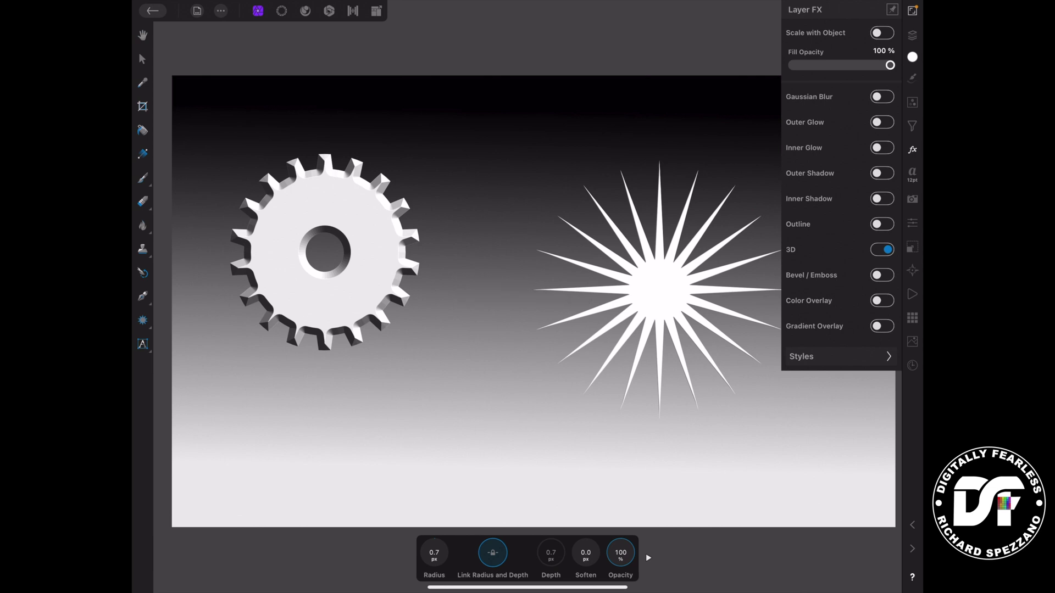
{"action": "left_click_drag", "start_coordinate": [434, 553], "coordinate": [443, 556]}
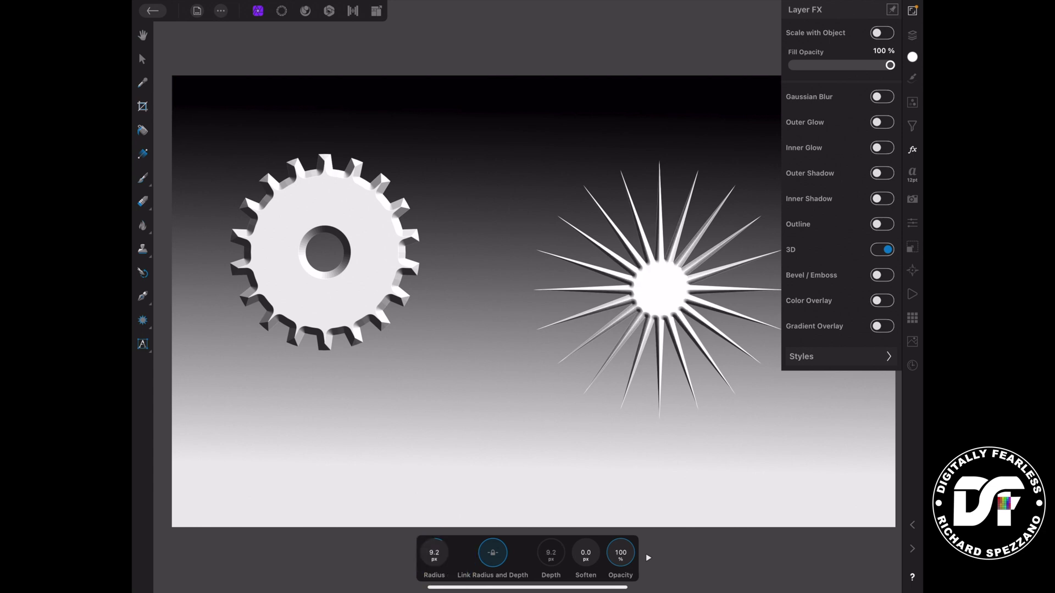
{"action": "left_click", "coordinate": [648, 558]}
{"action": "left_click", "coordinate": [492, 553]}
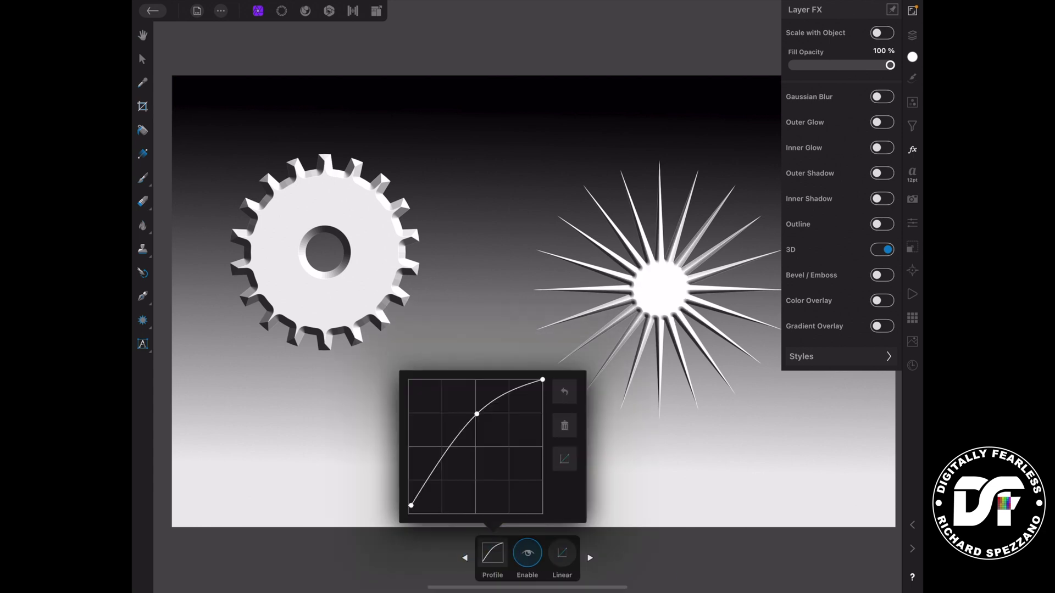
{"action": "mouse_move", "coordinate": [476, 414]}
{"action": "left_mouse_down"}
{"action": "mouse_move", "coordinate": [468, 407]}
{"action": "mouse_move", "coordinate": [505, 448]}
{"action": "left_mouse_up"}
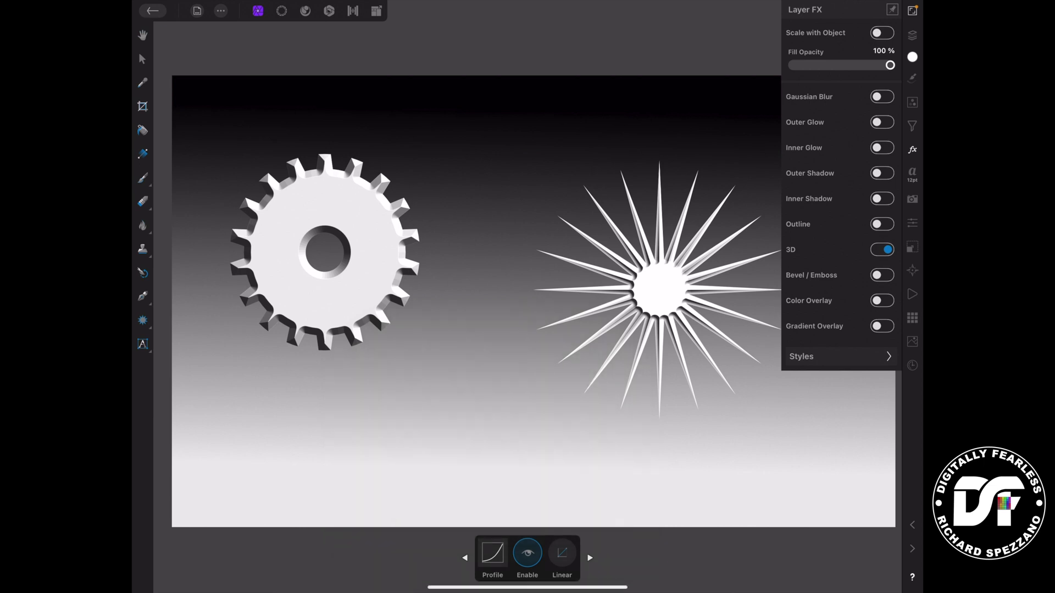
Set the 3D double star to 11 points with a 31% inner radius
{"action": "left_click", "coordinate": [142, 320]}
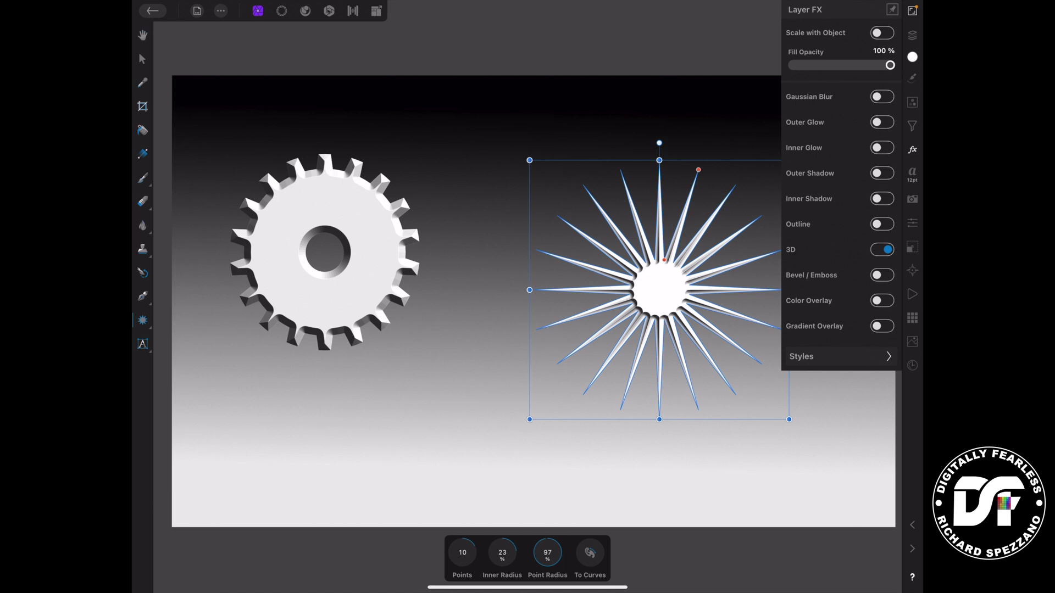
{"action": "left_click_drag", "start_coordinate": [457, 549], "coordinate": [528, 550]}
{"action": "left_click", "coordinate": [142, 58]}
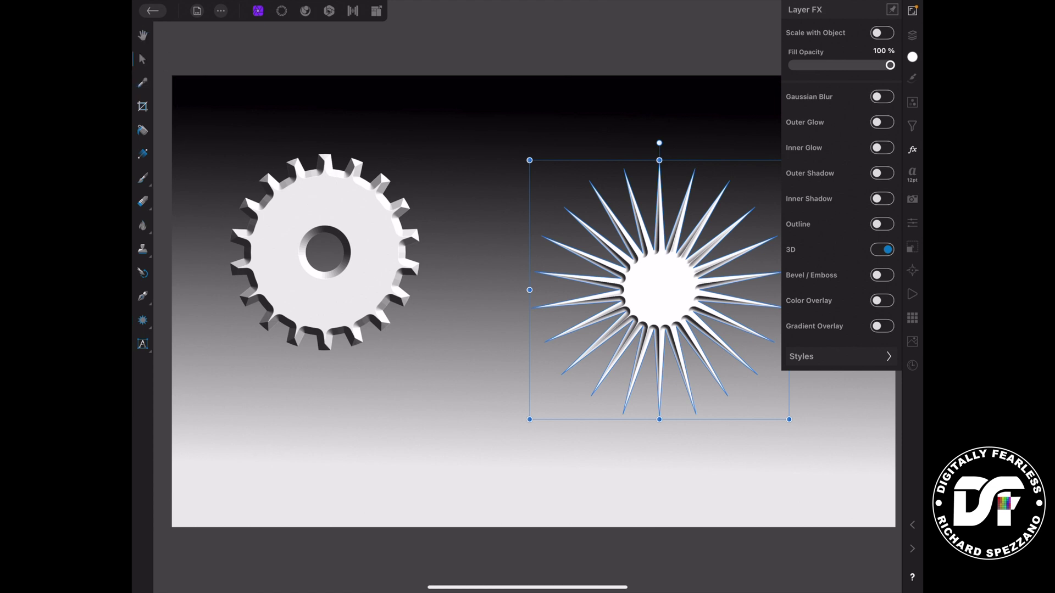
Change the double star's fill from the colour wheel to bright cyan
{"action": "left_click", "coordinate": [912, 57]}
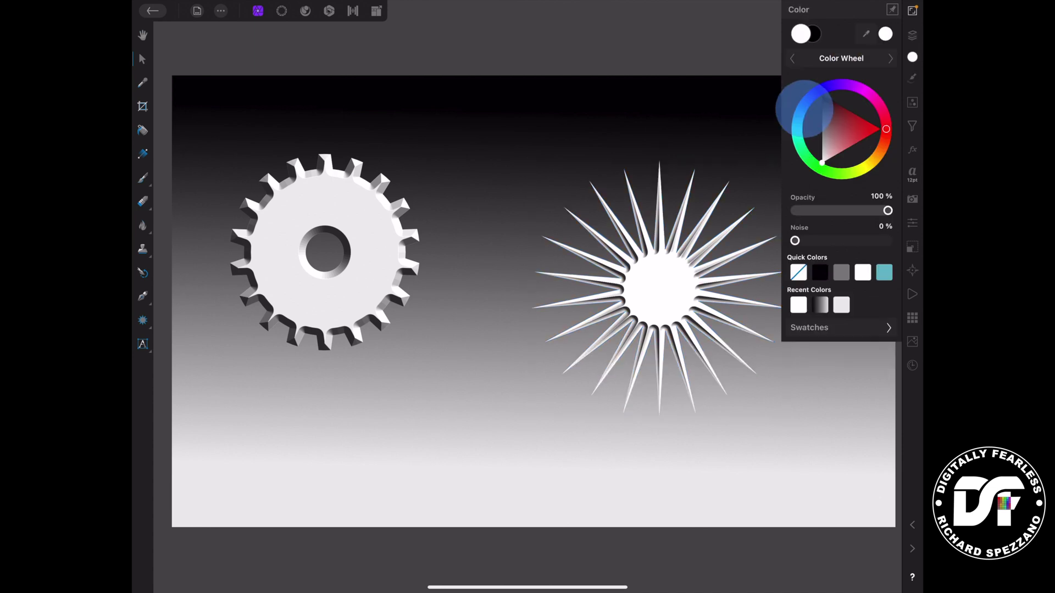
{"action": "left_click_drag", "start_coordinate": [813, 156], "coordinate": [800, 124]}
{"action": "left_click", "coordinate": [801, 121]}
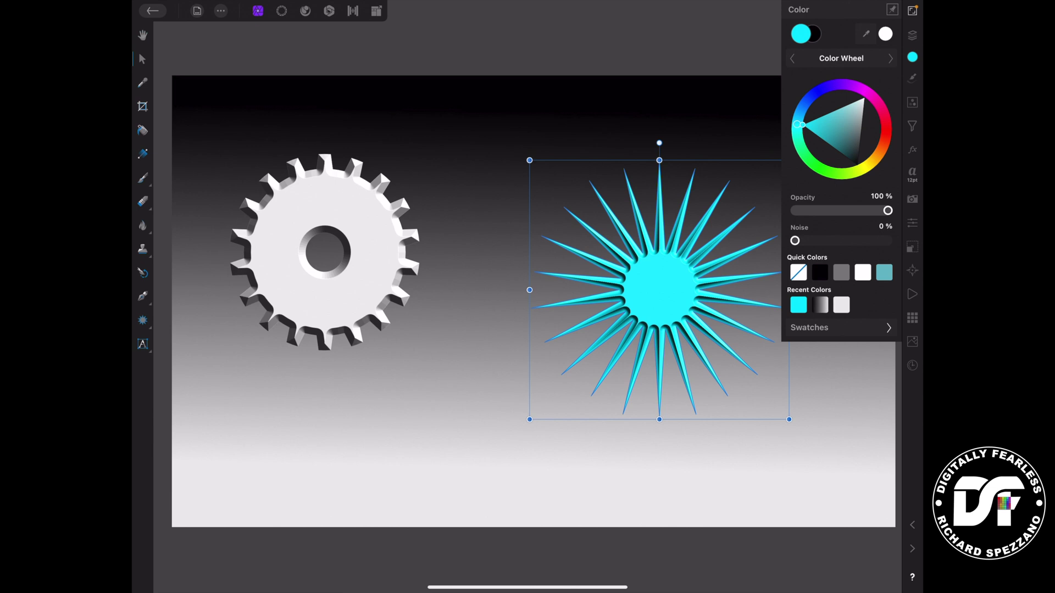
Duplicate the cyan double star in place
{"action": "left_click", "coordinate": [912, 35]}
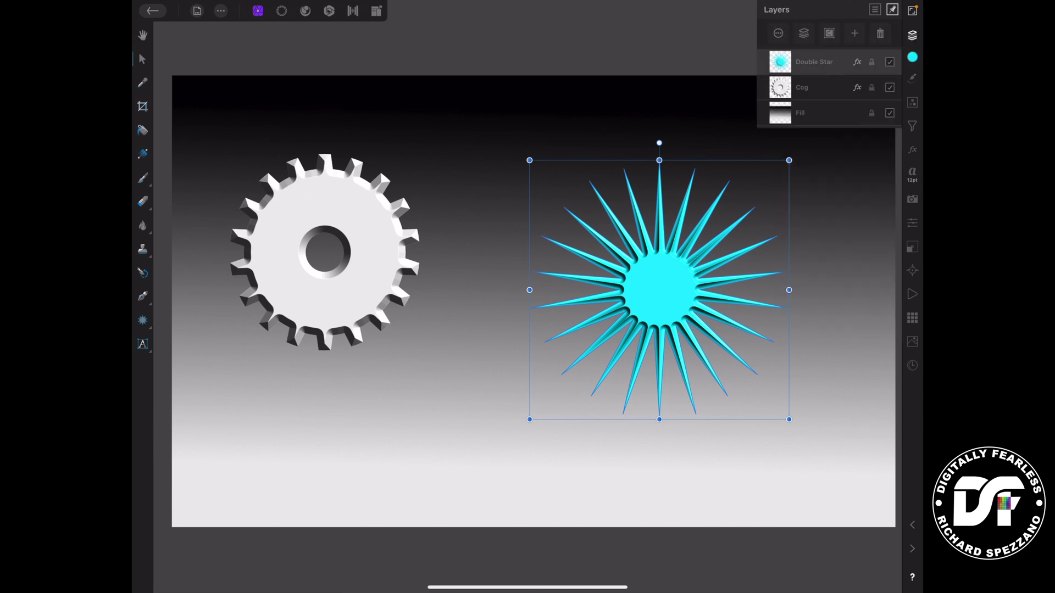
{"action": "left_click", "coordinate": [660, 290]}
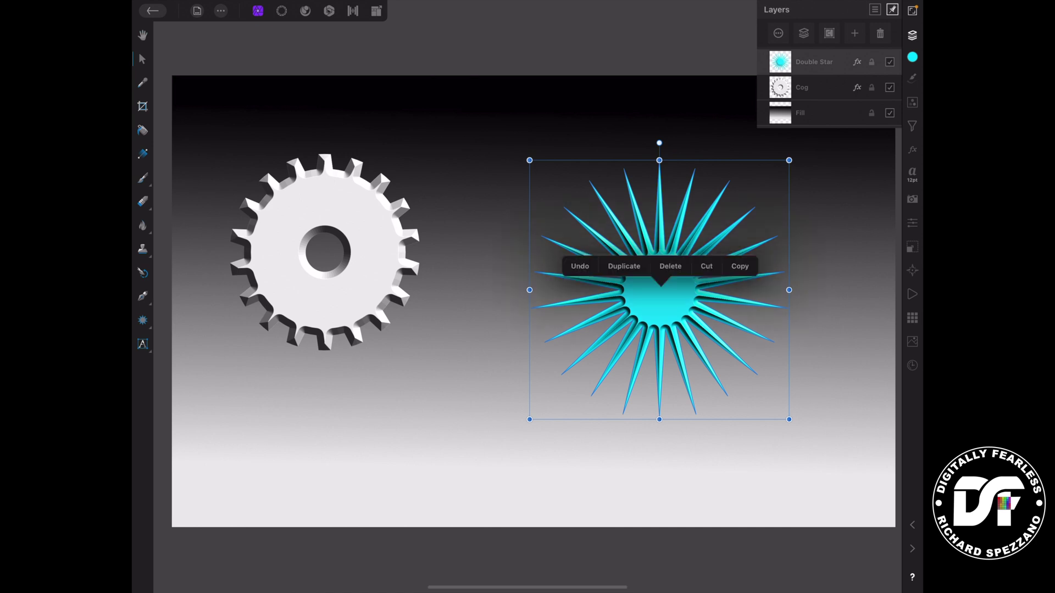
{"action": "left_click", "coordinate": [623, 265]}
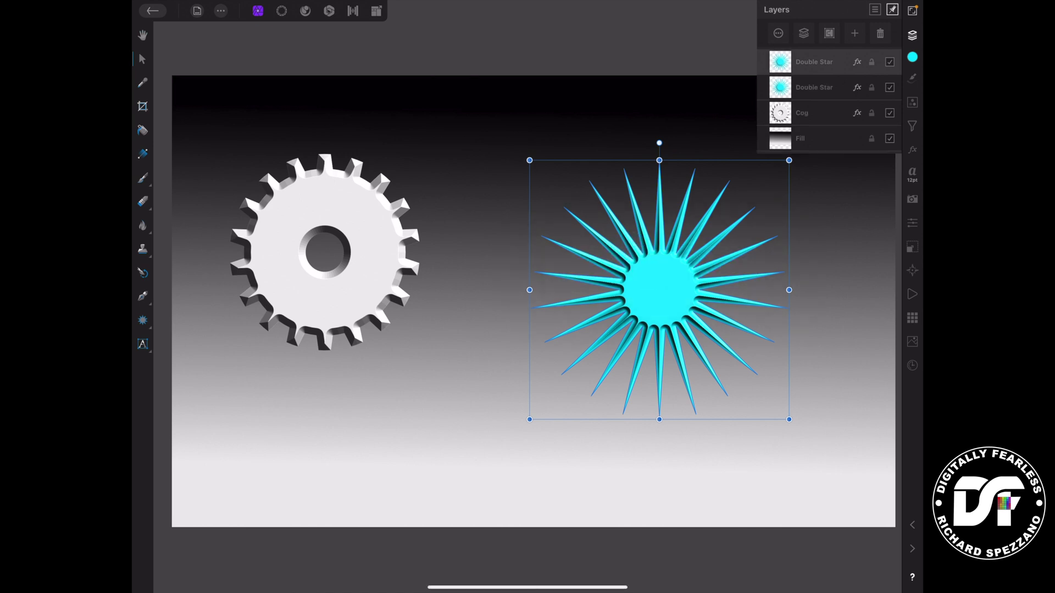
Fill the lower double star copy with yellow and rotate it slightly counterclockwise so its spikes show between the cyan ones
{"action": "left_click", "coordinate": [813, 88]}
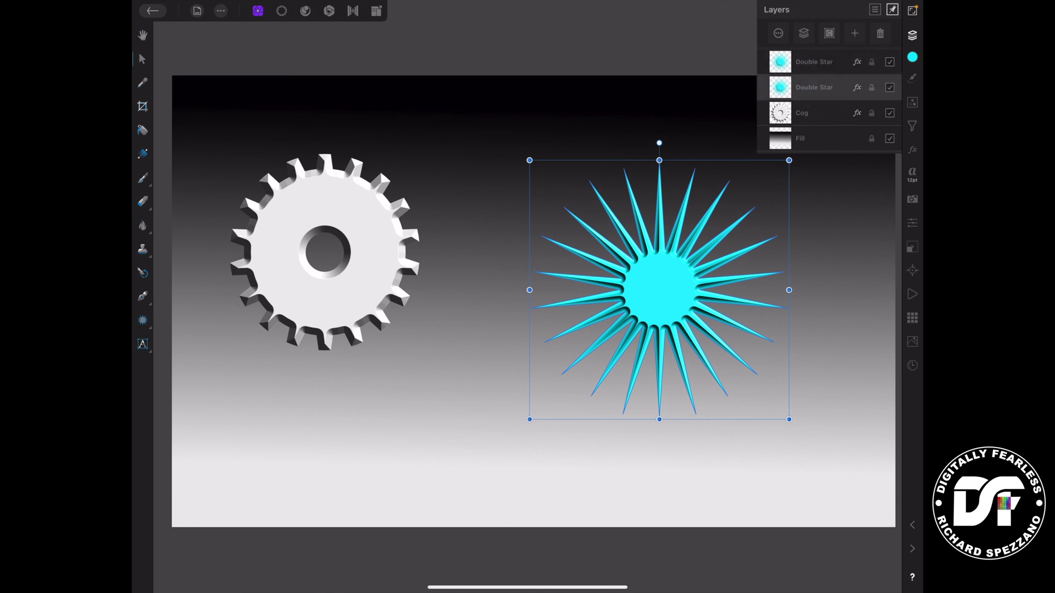
{"action": "left_click", "coordinate": [912, 56]}
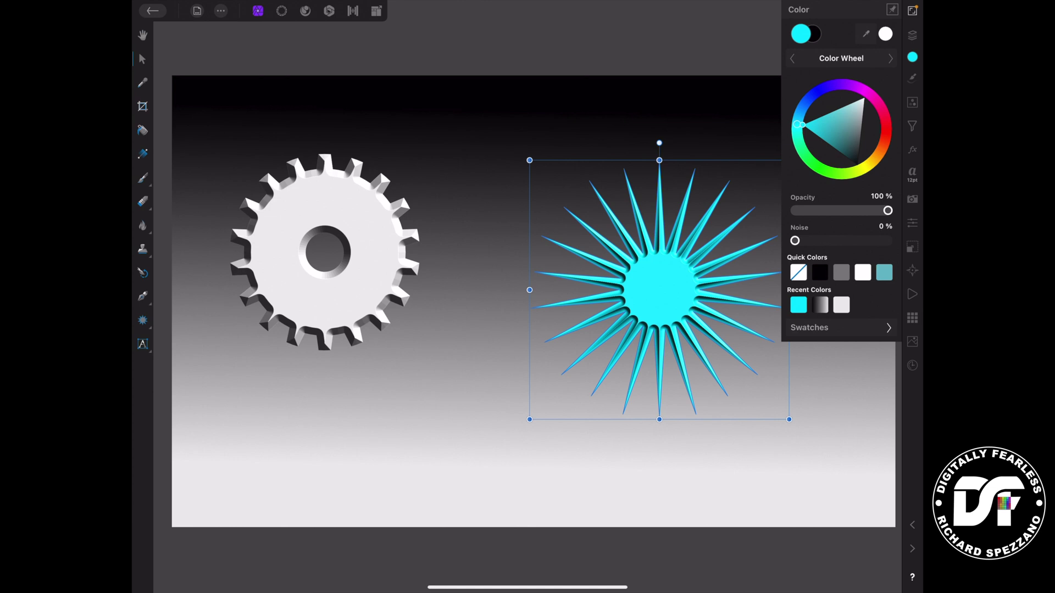
{"action": "left_click", "coordinate": [868, 161]}
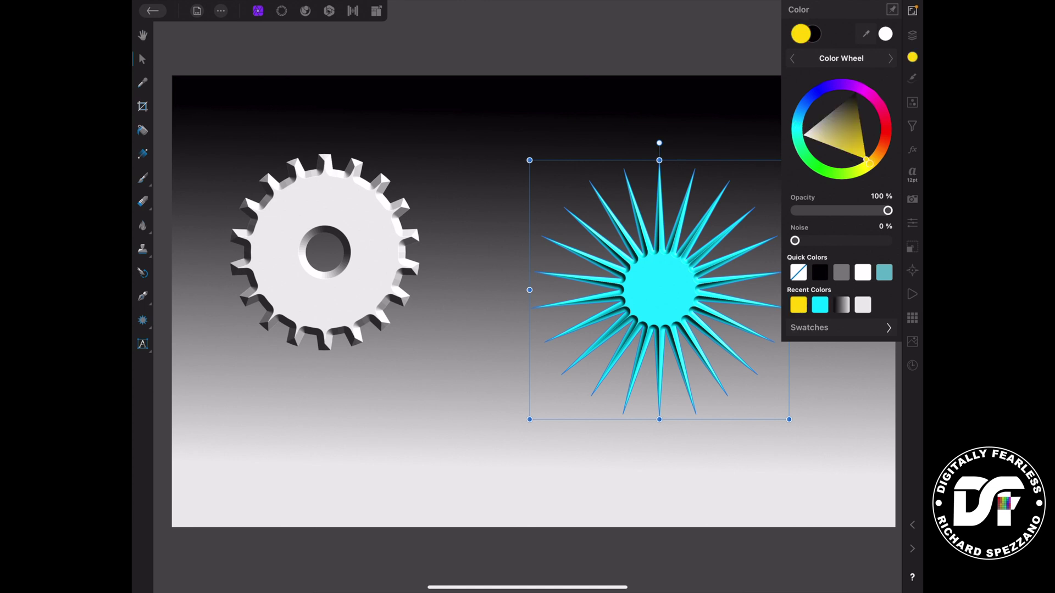
{"action": "left_click", "coordinate": [912, 35]}
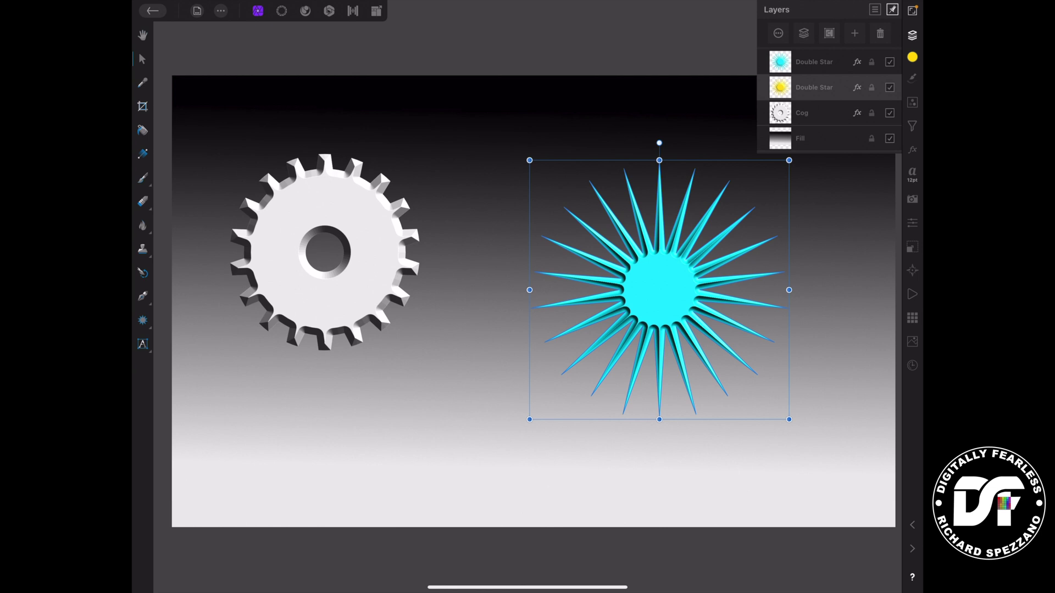
{"action": "left_click_drag", "start_coordinate": [654, 141], "coordinate": [642, 143]}
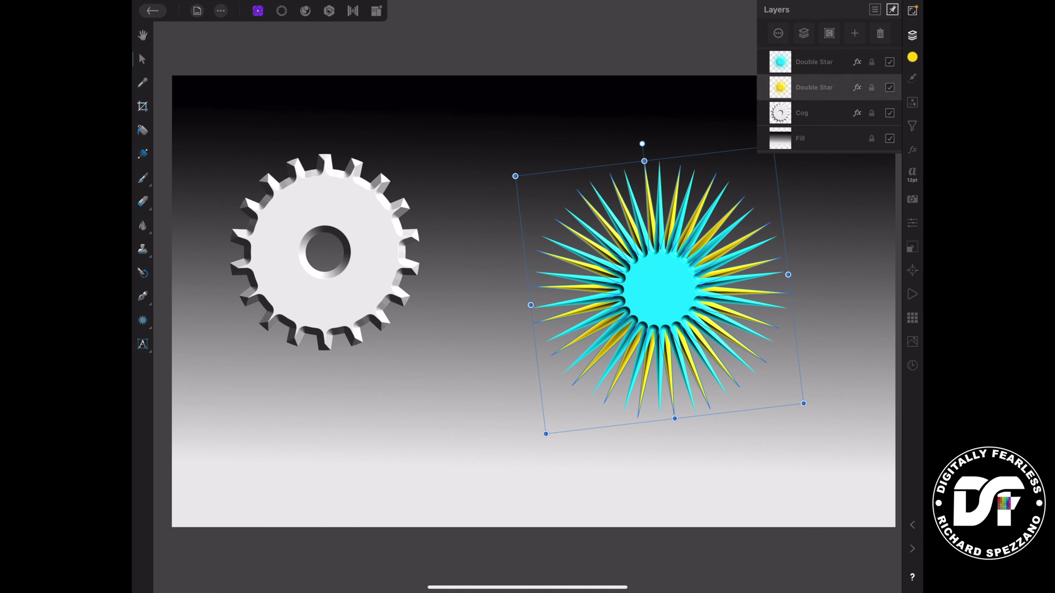
Duplicate the yellow double star and rotate the copy slightly further counterclockwise
{"action": "left_click", "coordinate": [660, 286]}
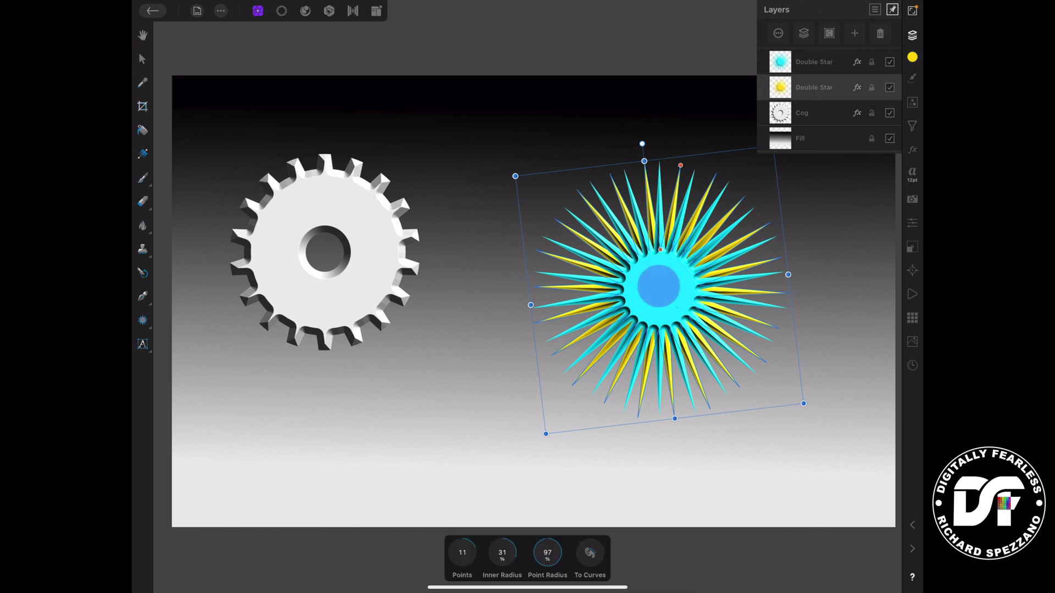
{"action": "left_click", "coordinate": [622, 262]}
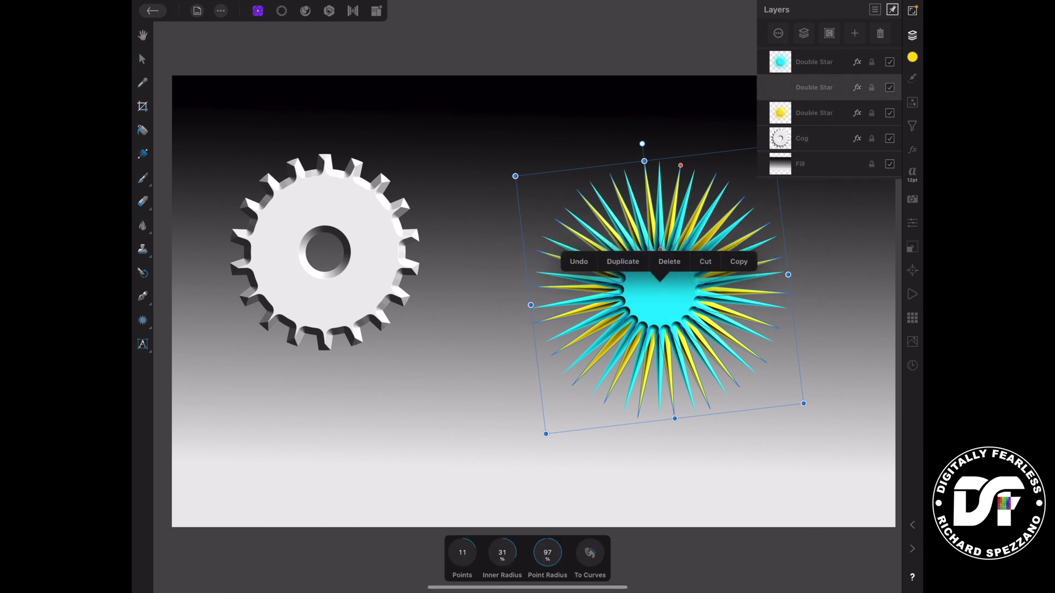
{"action": "left_click_drag", "start_coordinate": [641, 143], "coordinate": [630, 145]}
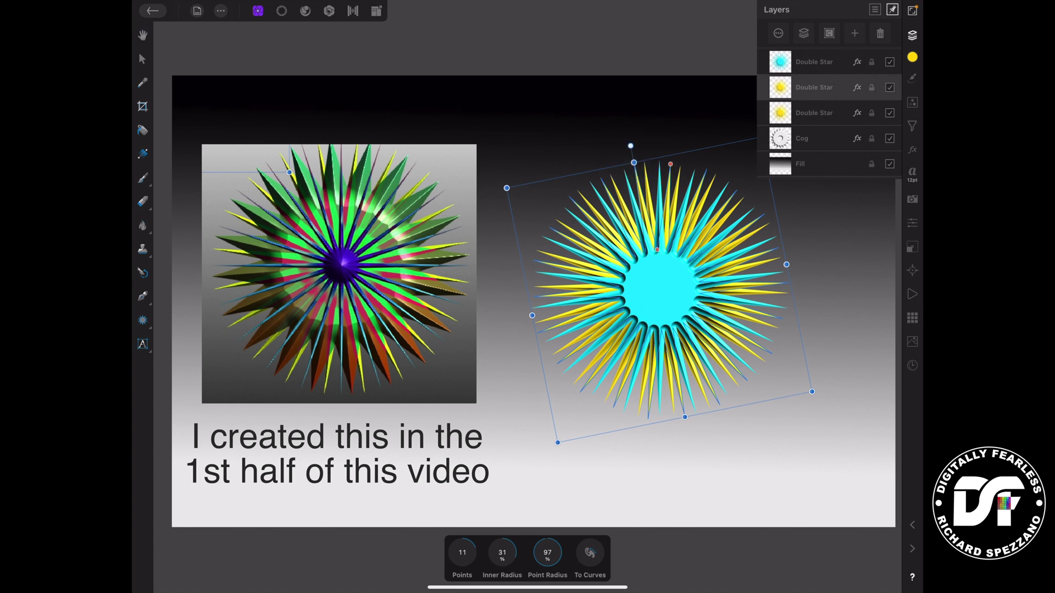
Fill the lowest of the three double stars with red
{"action": "left_click", "coordinate": [912, 57]}
{"action": "left_click", "coordinate": [883, 119]}
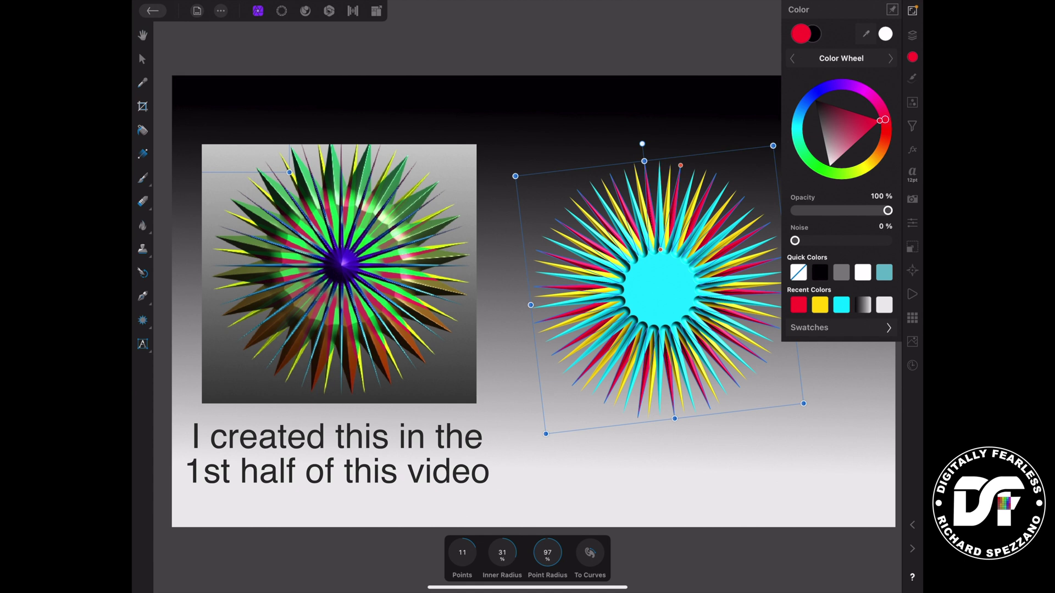
{"action": "left_click", "coordinate": [912, 34]}
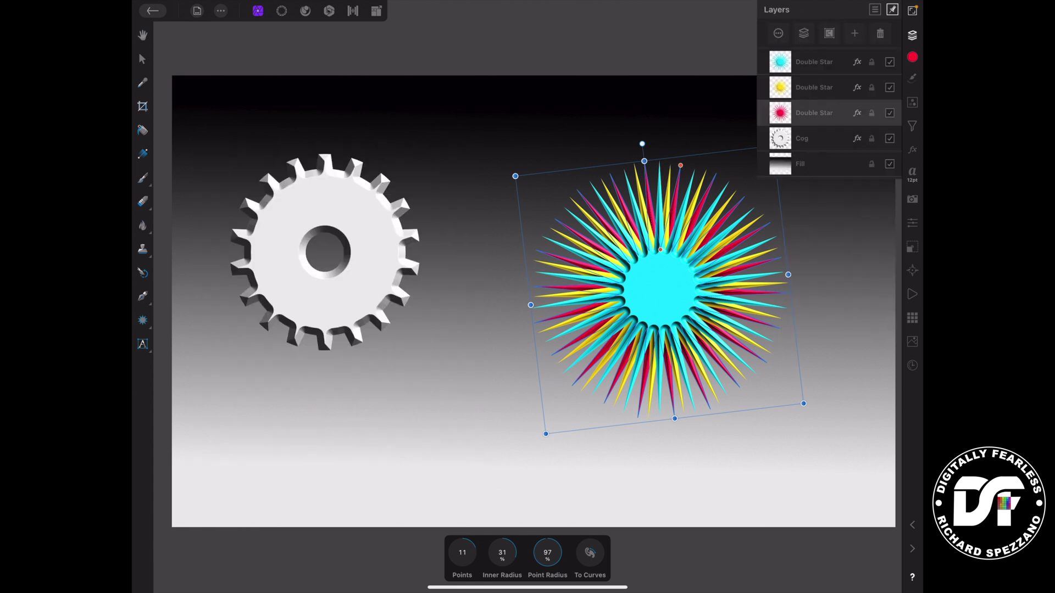
Try blend modes such as Add and Vivid Light on the uppermost cyan star layer and set it to Difference
{"action": "left_click", "coordinate": [814, 61]}
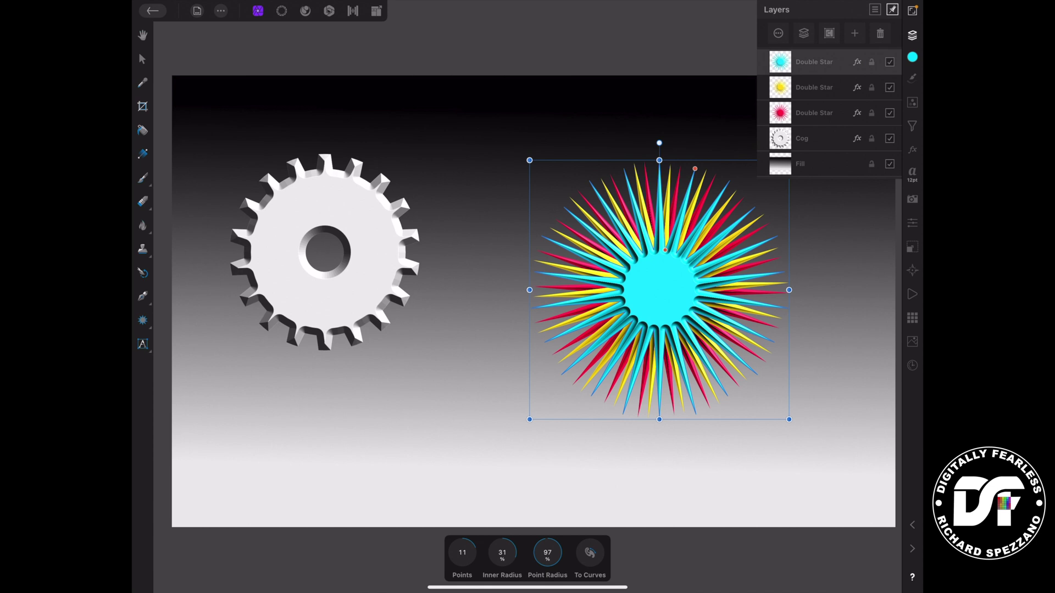
{"action": "left_click", "coordinate": [778, 33]}
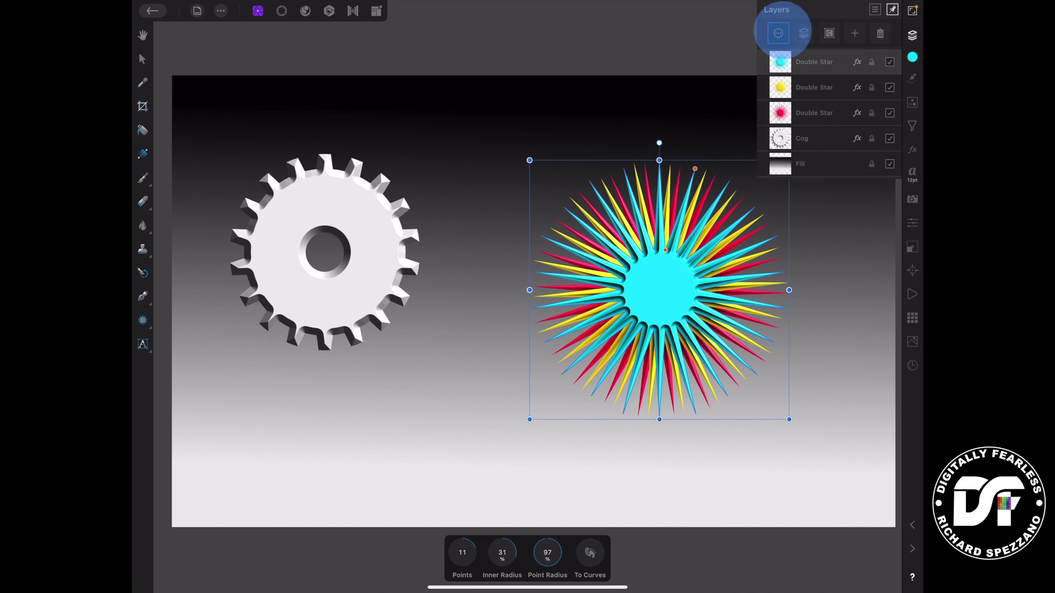
{"action": "left_click", "coordinate": [828, 97]}
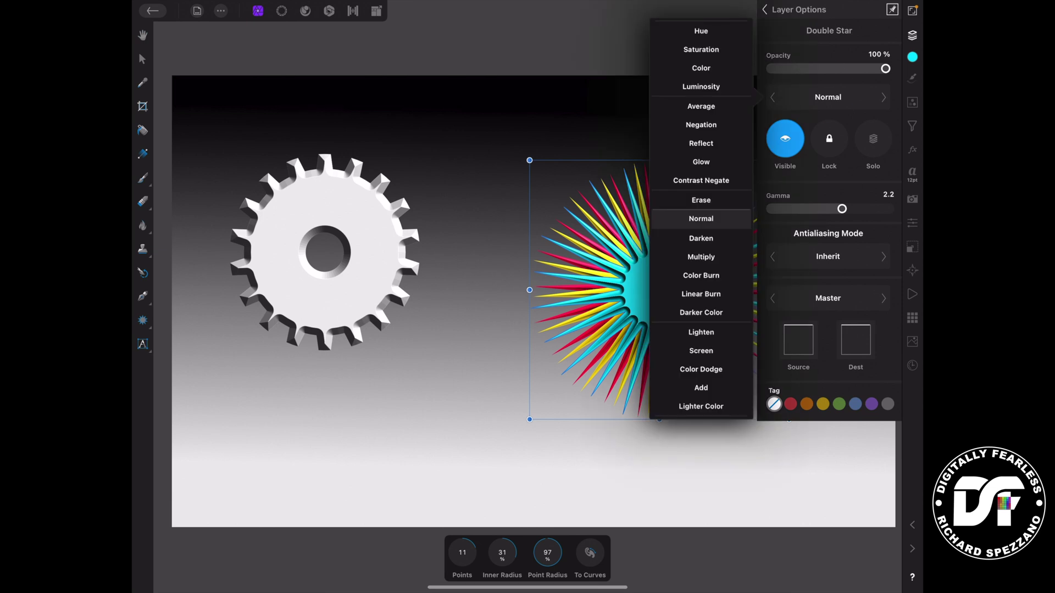
{"action": "left_click_drag", "start_coordinate": [502, 459], "coordinate": [337, 457]}
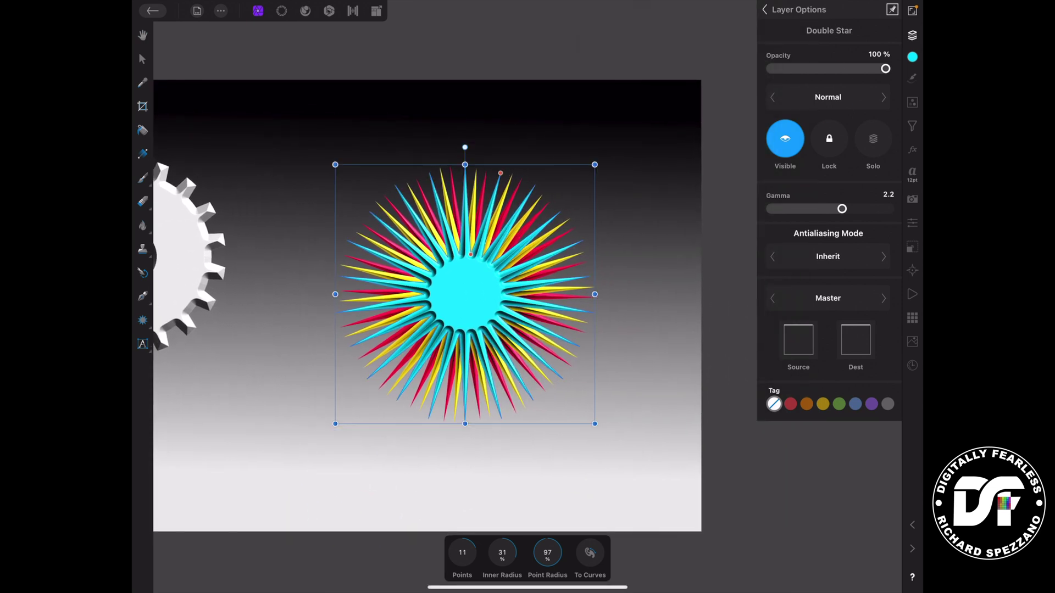
{"action": "left_click", "coordinate": [828, 97]}
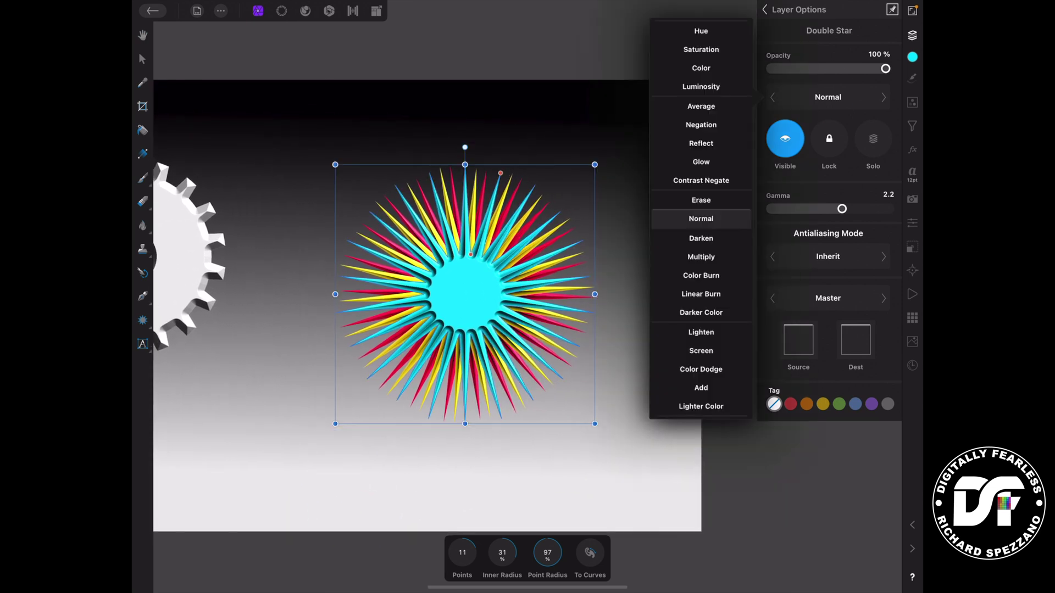
{"action": "left_click_drag", "start_coordinate": [701, 391], "coordinate": [698, 343]}
{"action": "mouse_move", "coordinate": [703, 384]}
{"action": "left_mouse_down"}
{"action": "mouse_move", "coordinate": [701, 344]}
{"action": "mouse_move", "coordinate": [711, 369]}
{"action": "mouse_move", "coordinate": [710, 351]}
{"action": "mouse_move", "coordinate": [707, 361]}
{"action": "left_mouse_up"}
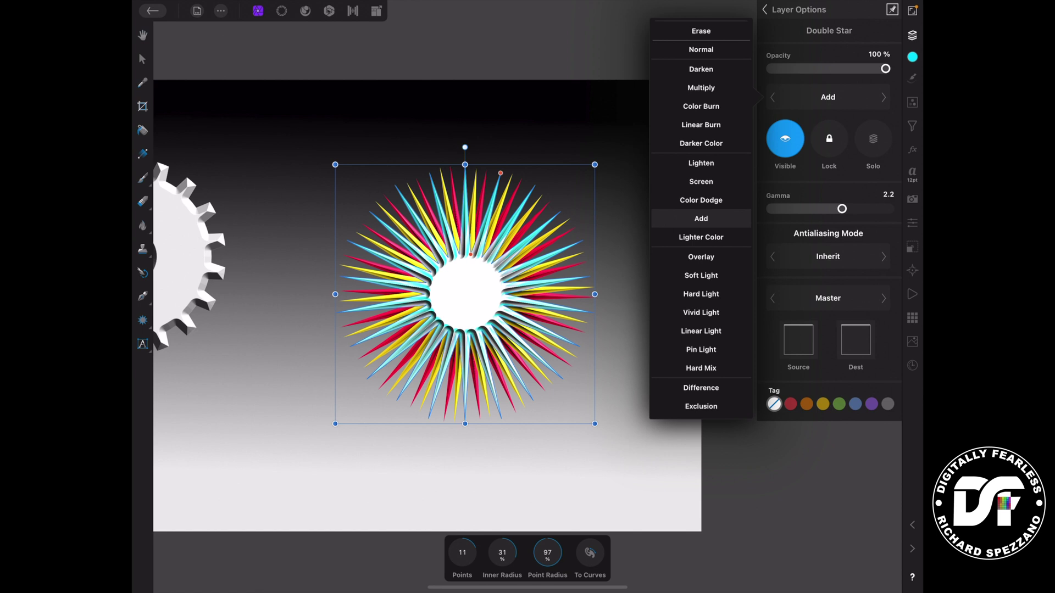
{"action": "left_click_drag", "start_coordinate": [707, 379], "coordinate": [707, 361]}
{"action": "left_click_drag", "start_coordinate": [706, 379], "coordinate": [707, 360]}
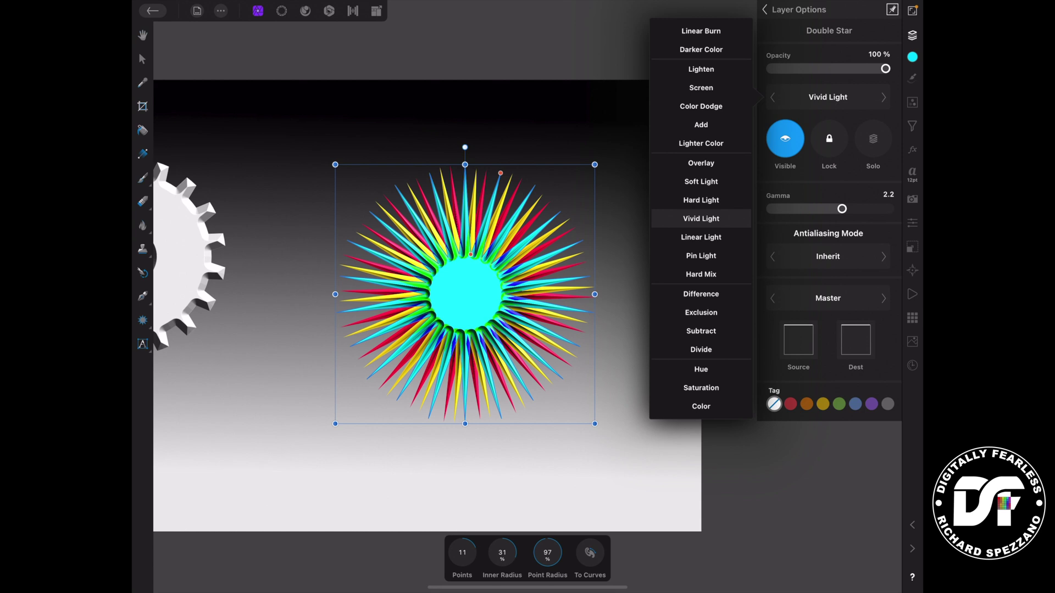
{"action": "left_click_drag", "start_coordinate": [706, 379], "coordinate": [709, 343]}
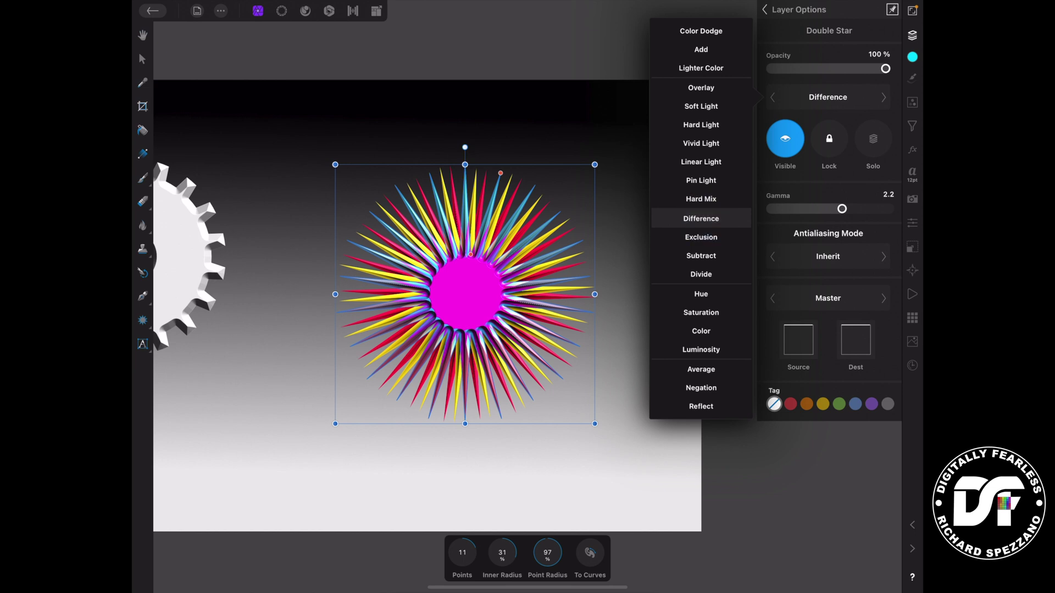
{"action": "left_click", "coordinate": [698, 218]}
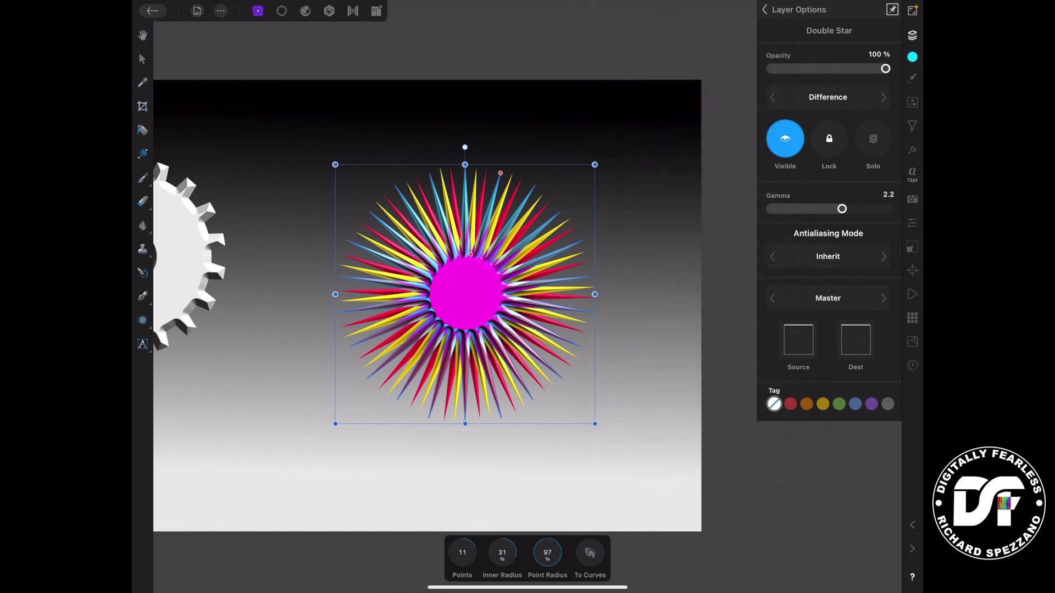
Try blend modes such as Difference on the yellow double star layer and set it to Hard Mix
{"action": "left_click", "coordinate": [912, 35]}
{"action": "left_click", "coordinate": [912, 35]}
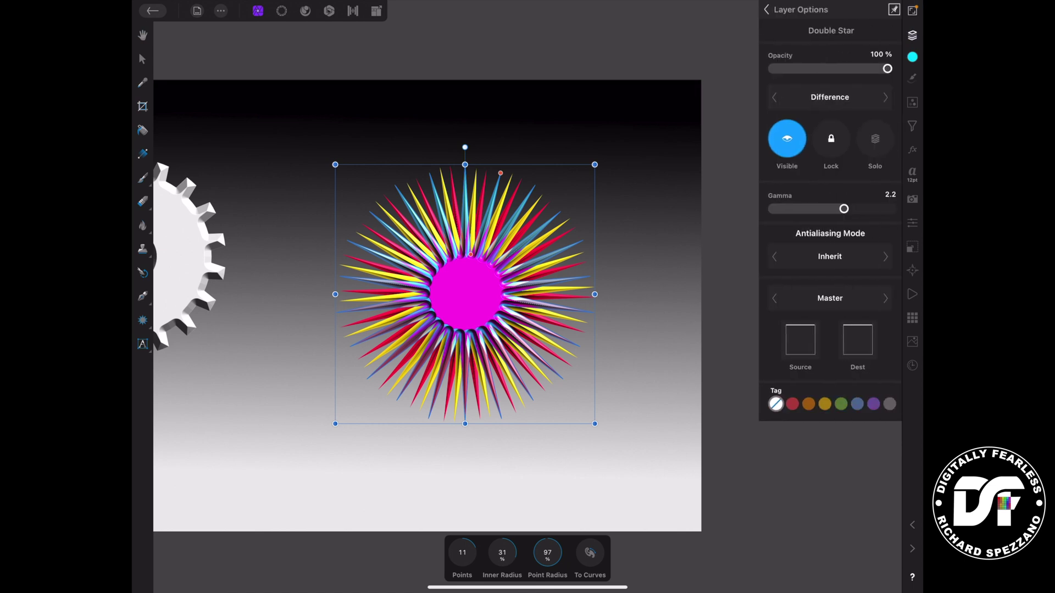
{"action": "left_click", "coordinate": [765, 9]}
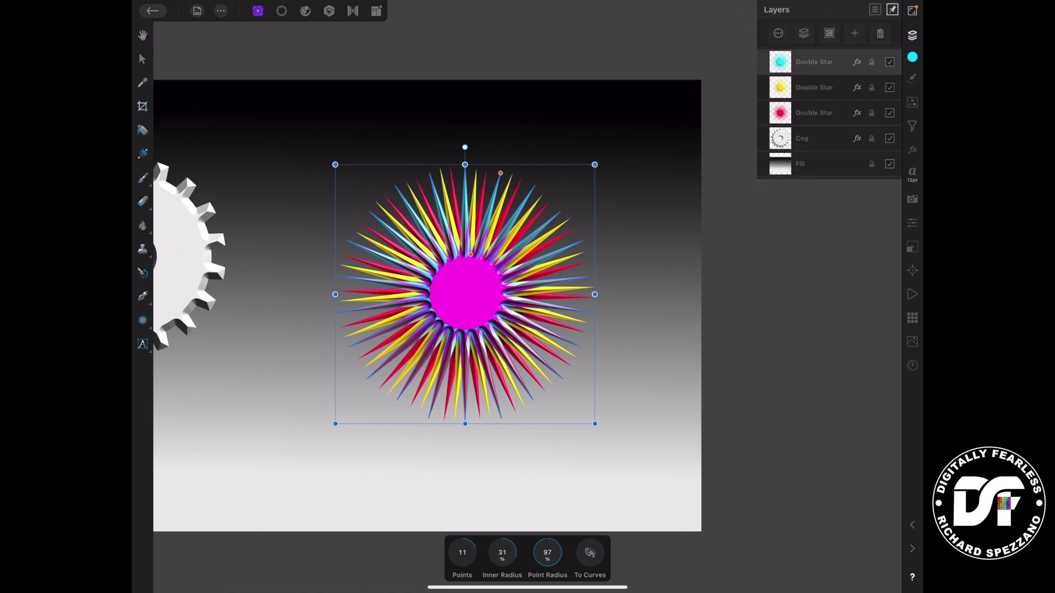
{"action": "left_click", "coordinate": [814, 88]}
{"action": "left_click", "coordinate": [778, 32]}
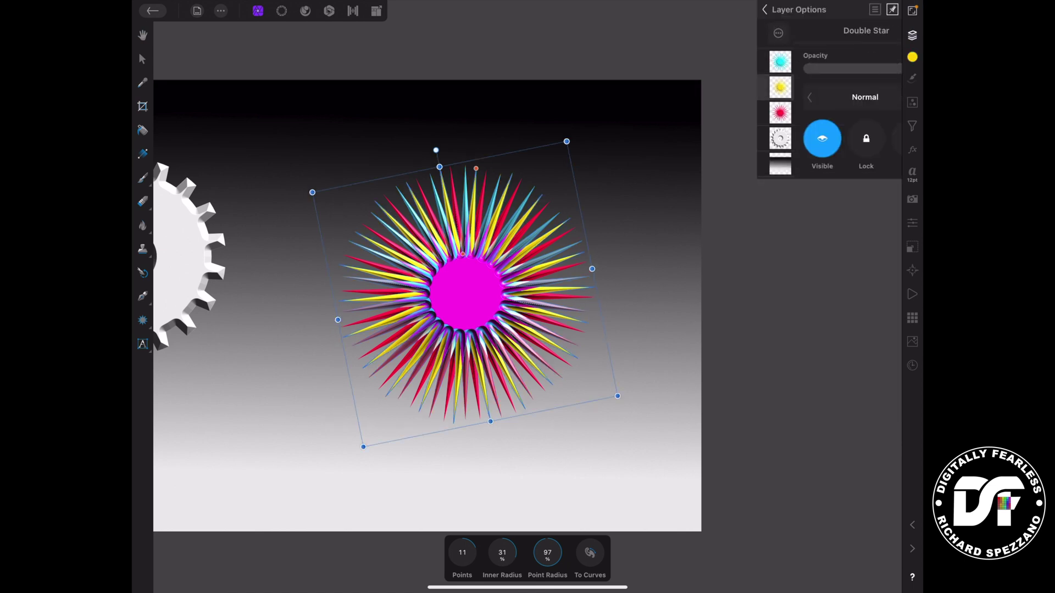
{"action": "left_click", "coordinate": [851, 94]}
{"action": "left_click_drag", "start_coordinate": [717, 403], "coordinate": [727, 53]}
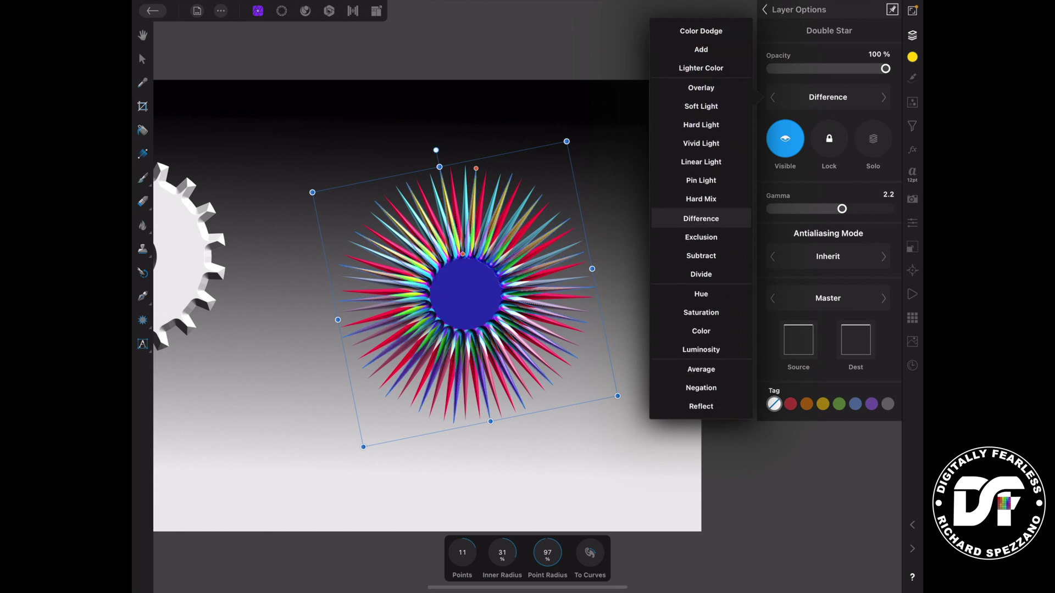
{"action": "left_click_drag", "start_coordinate": [709, 313], "coordinate": [714, 330]}
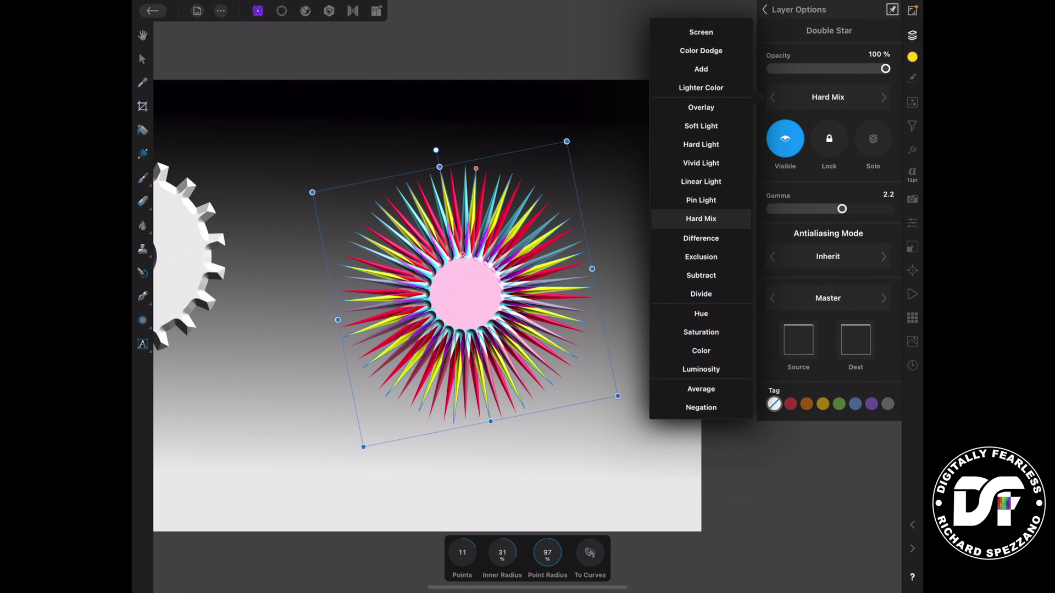
{"action": "left_click", "coordinate": [707, 214]}
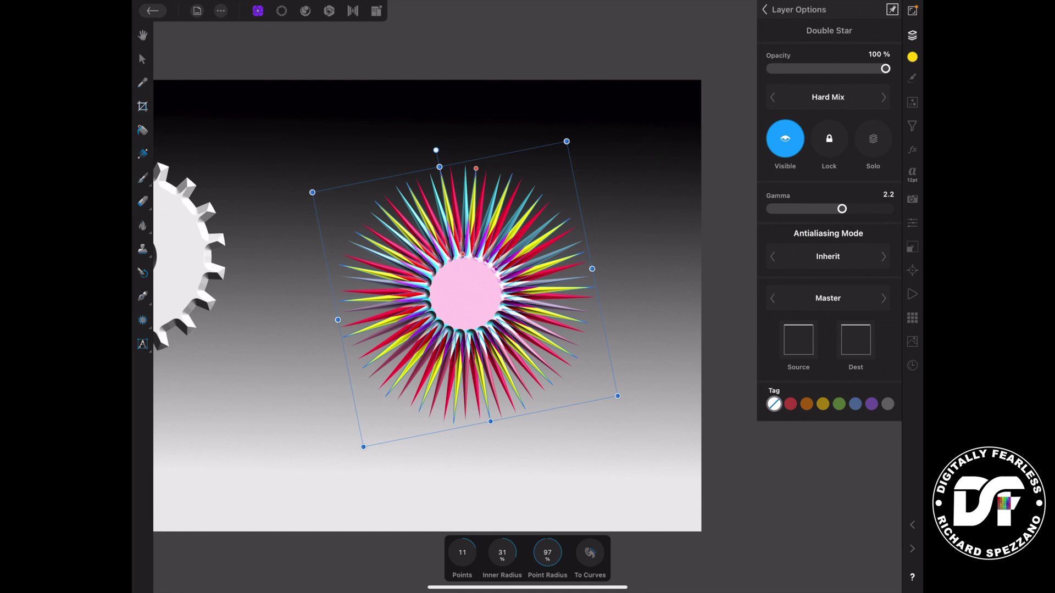
Slightly increase the white cog's number of teeth and set its 3D effect radius to 88.6 px
{"action": "scroll", "coordinate": [709, 330], "scroll_direction": "down", "scroll_amount": 2}
{"action": "scroll", "coordinate": [659, 316], "scroll_direction": "up", "scroll_amount": 3}
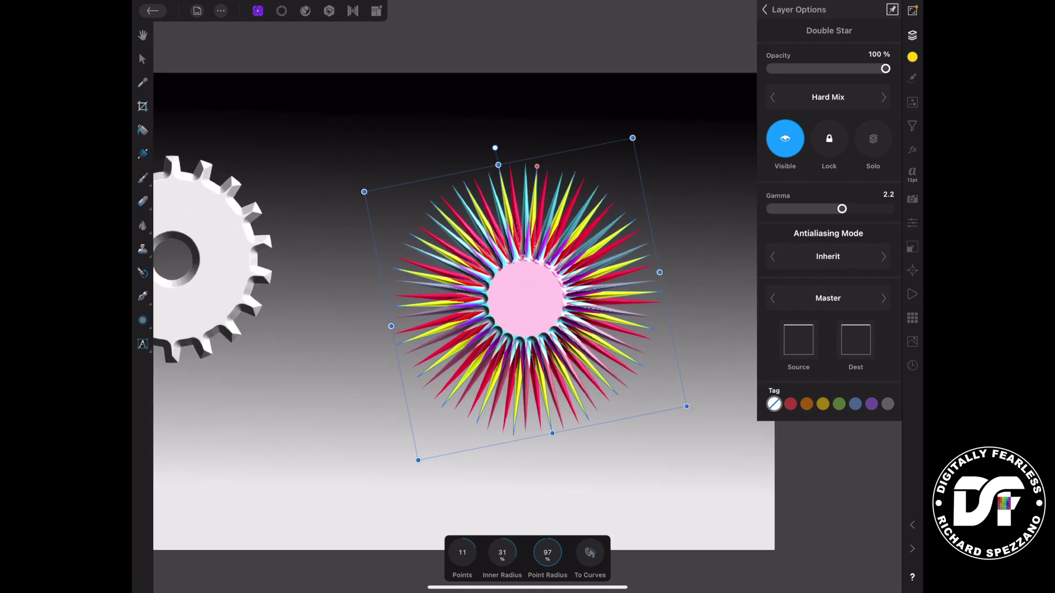
{"action": "scroll", "coordinate": [660, 316], "scroll_direction": "up", "scroll_amount": 1}
{"action": "scroll", "coordinate": [681, 324], "scroll_direction": "down", "scroll_amount": 3}
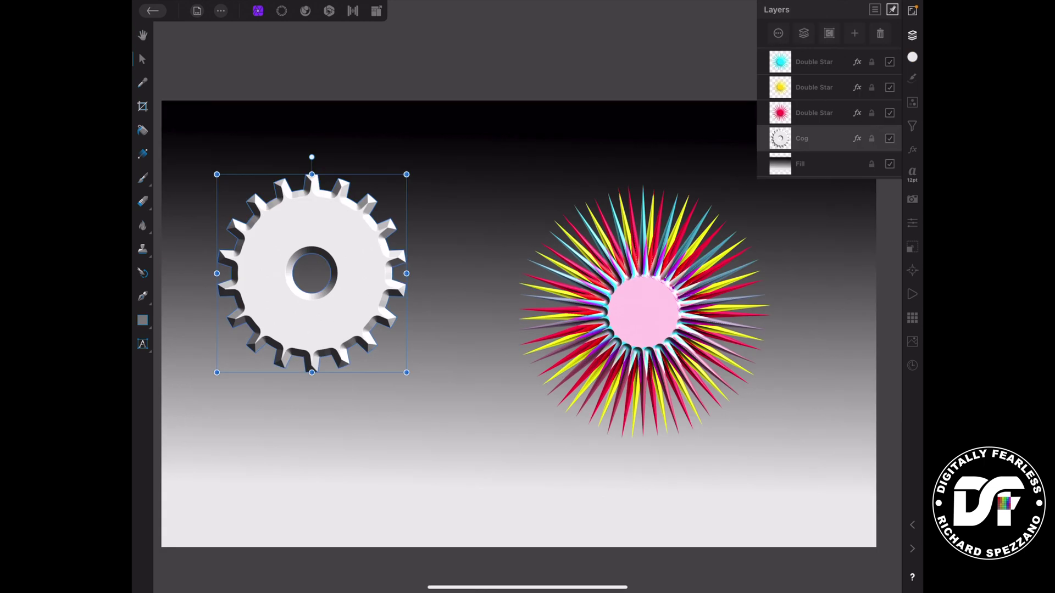
{"action": "left_click", "coordinate": [142, 320]}
{"action": "left_click_drag", "start_coordinate": [460, 547], "coordinate": [464, 553]}
{"action": "left_click", "coordinate": [912, 149]}
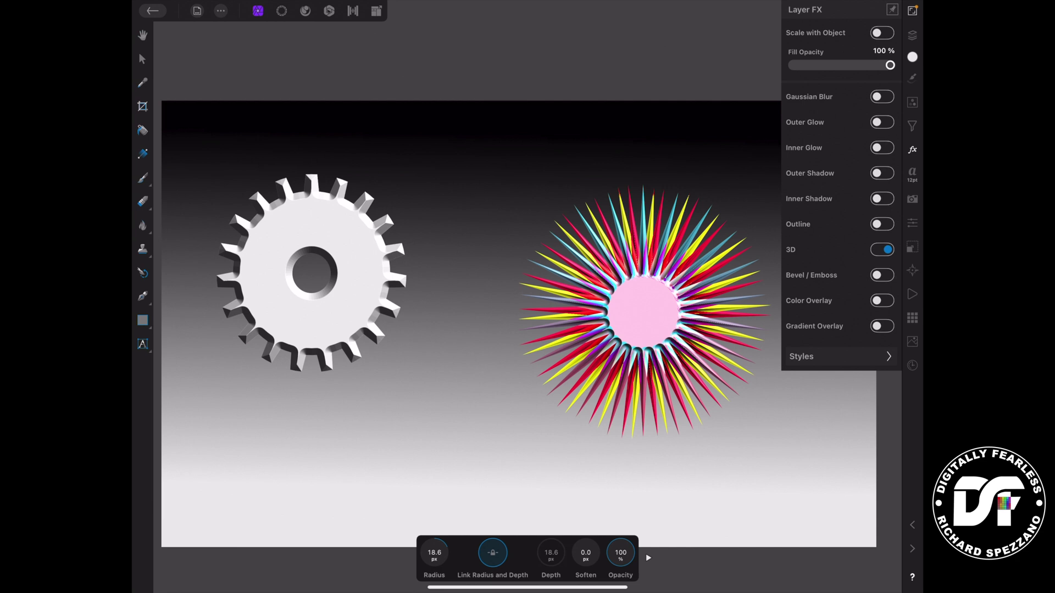
{"action": "left_click_drag", "start_coordinate": [434, 553], "coordinate": [487, 553]}
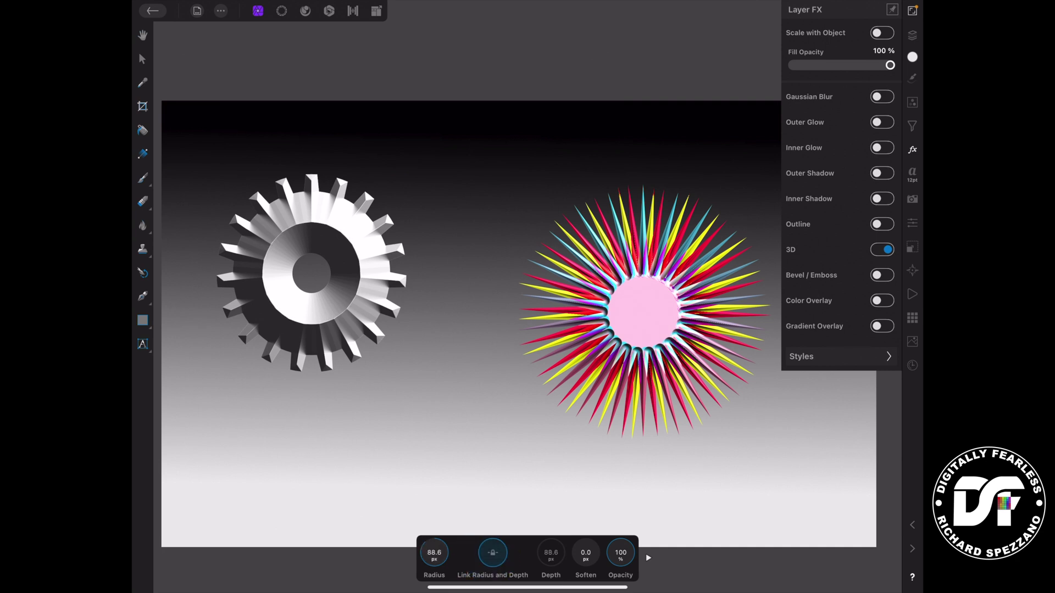